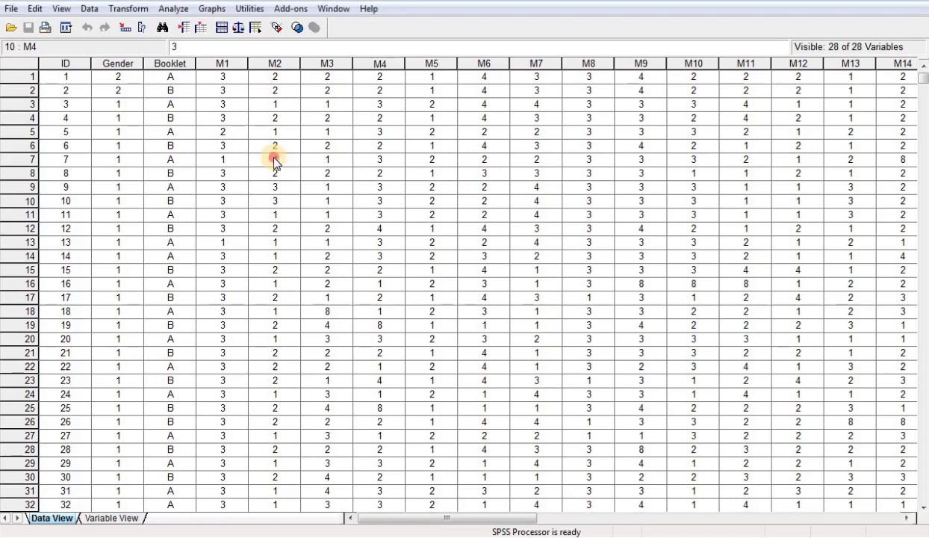
- Examine the extent of the dataset, from the first to the last case and from M1 across to the last variable
left_click(76, 79)
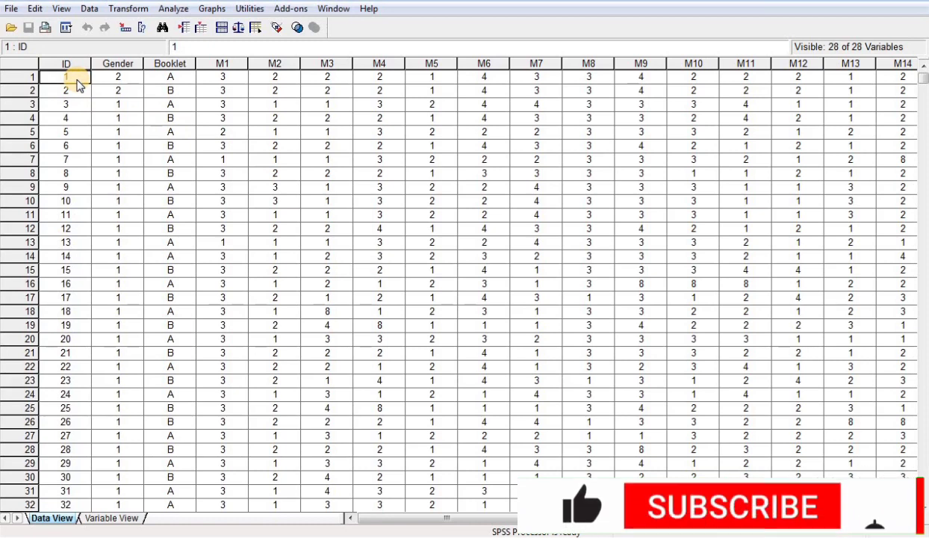
key("ctrl+Down")
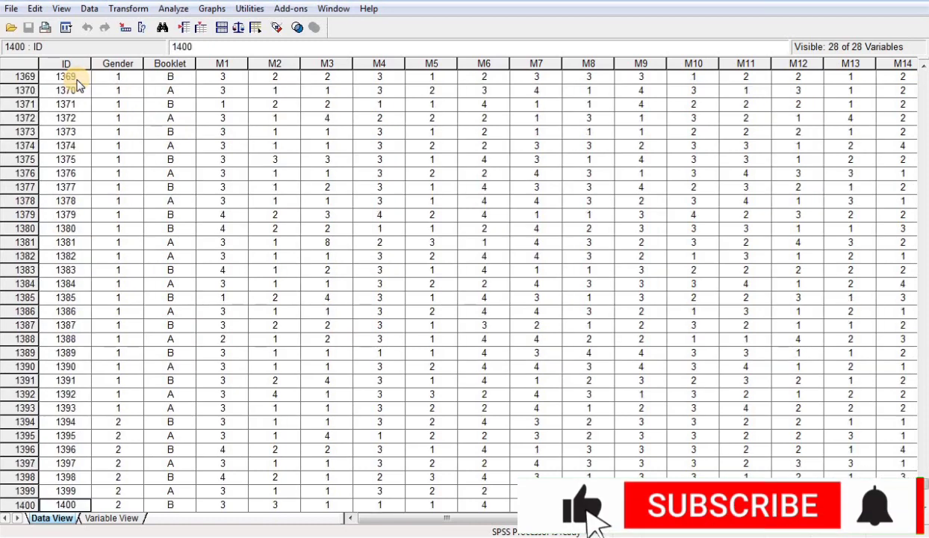
key("ctrl+Up")
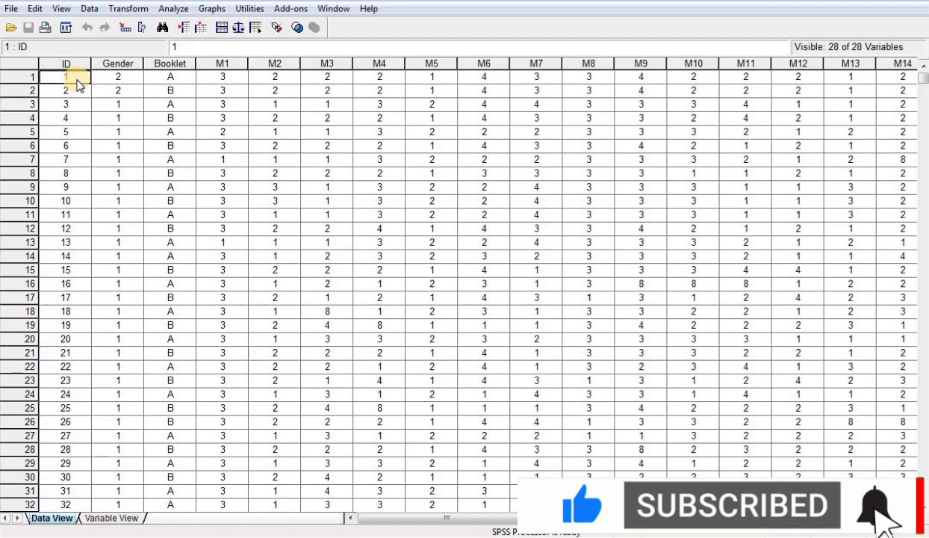
key("Right")
key("Right")
key("Right")
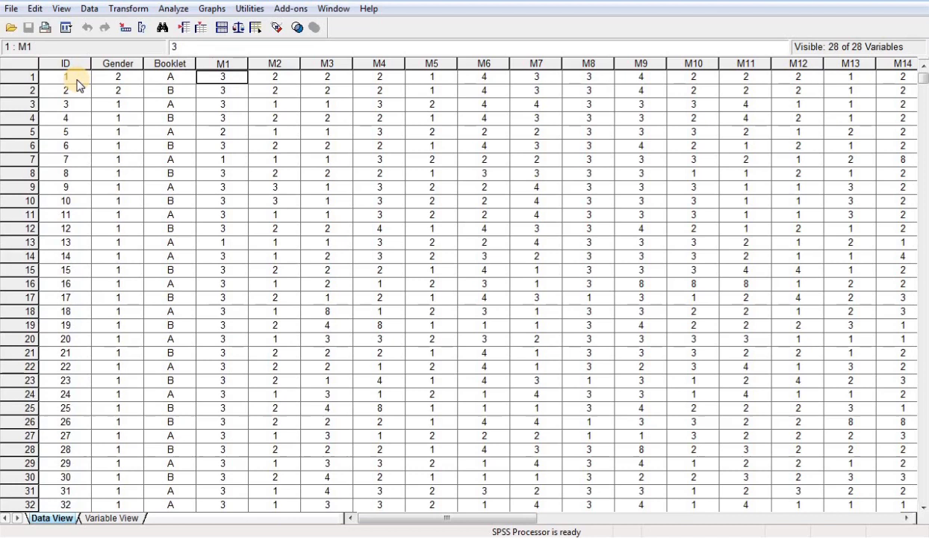
key("ctrl+Right")
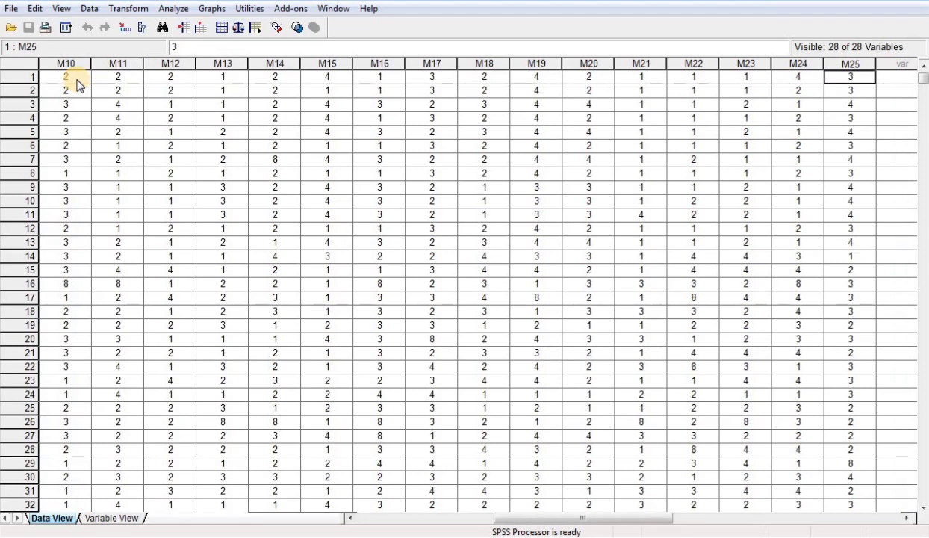
key("ctrl+Left")
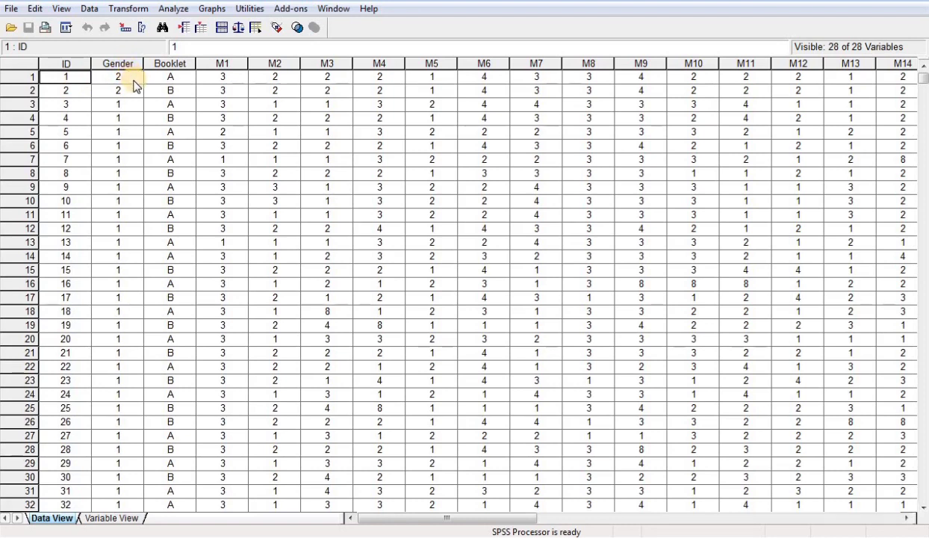
- Examine the Booklet codes and the M1 response of the first few cases
left_click(172, 77)
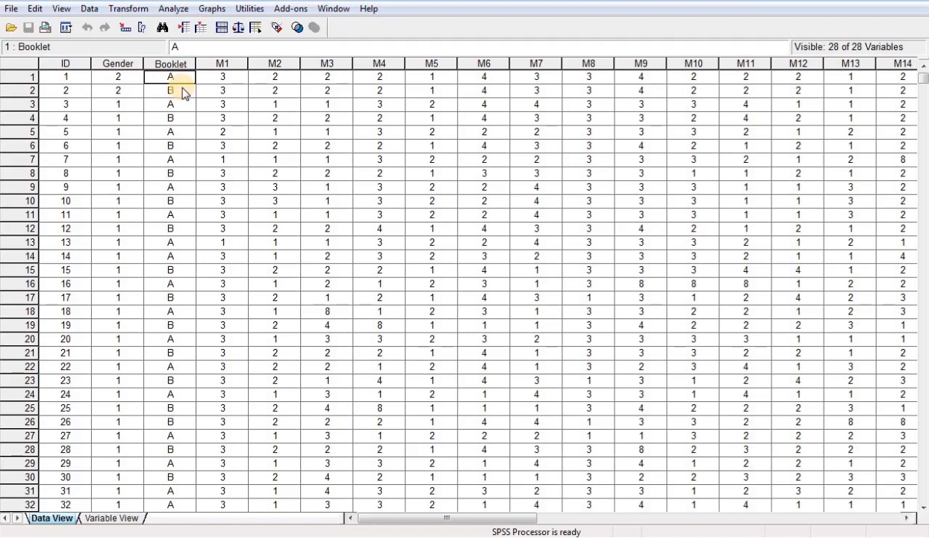
left_click(182, 89)
left_click(180, 107)
left_click(164, 92)
left_click(166, 105)
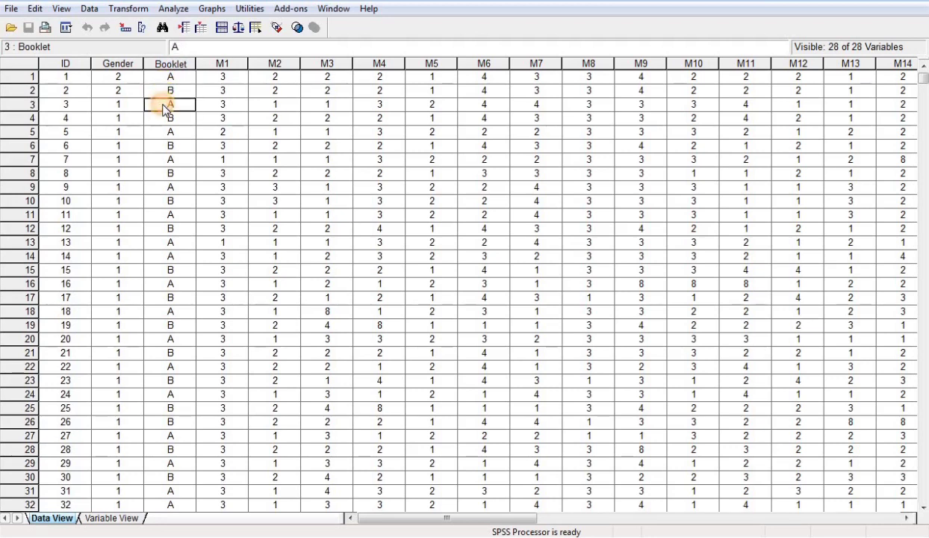
left_click(221, 121)
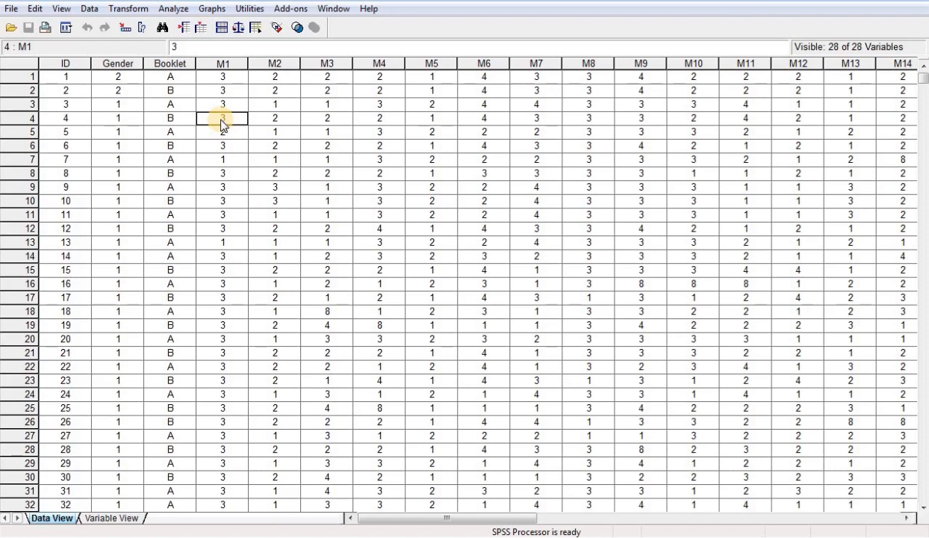
- Review the variable definitions for Gender, Booklet and M1 to M25, including Booklet's variable type, and return to the case data
left_click(116, 517)
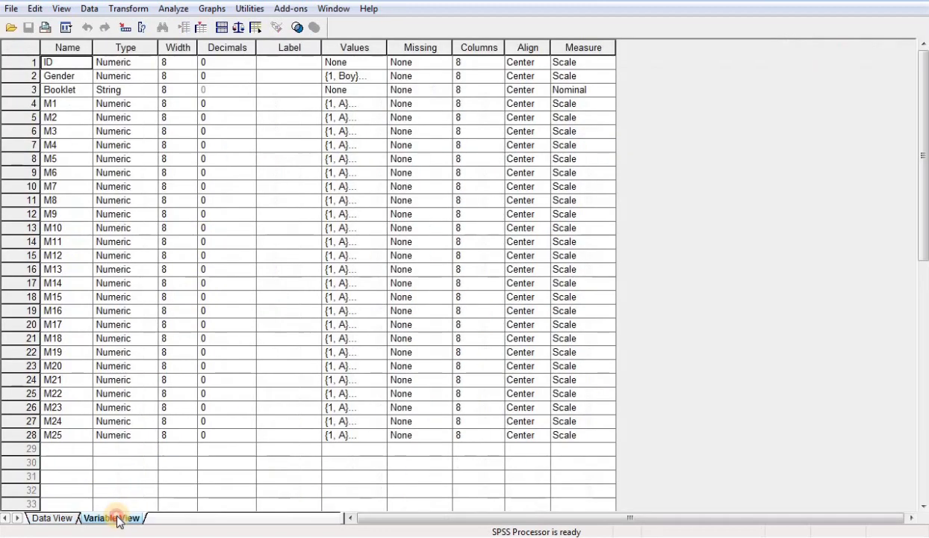
left_click(75, 77)
left_click(75, 90)
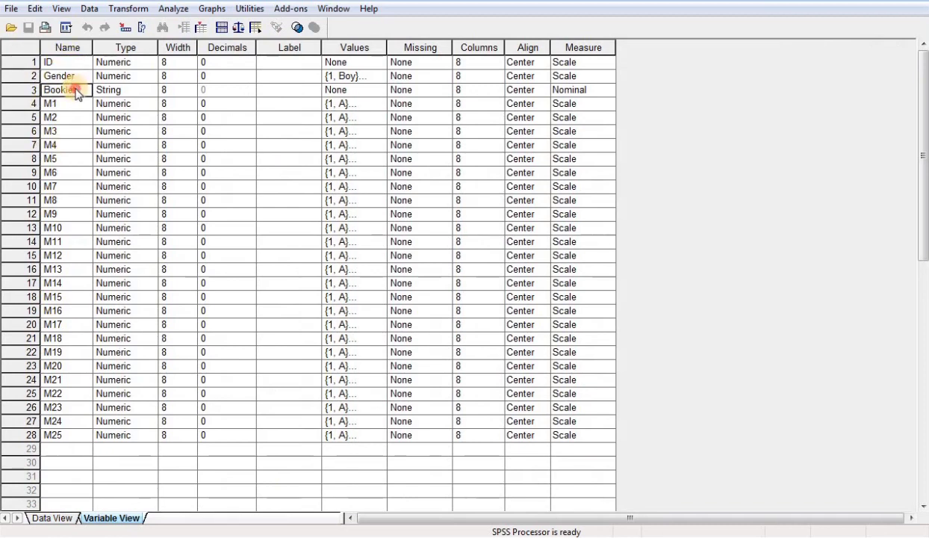
double_click(150, 94)
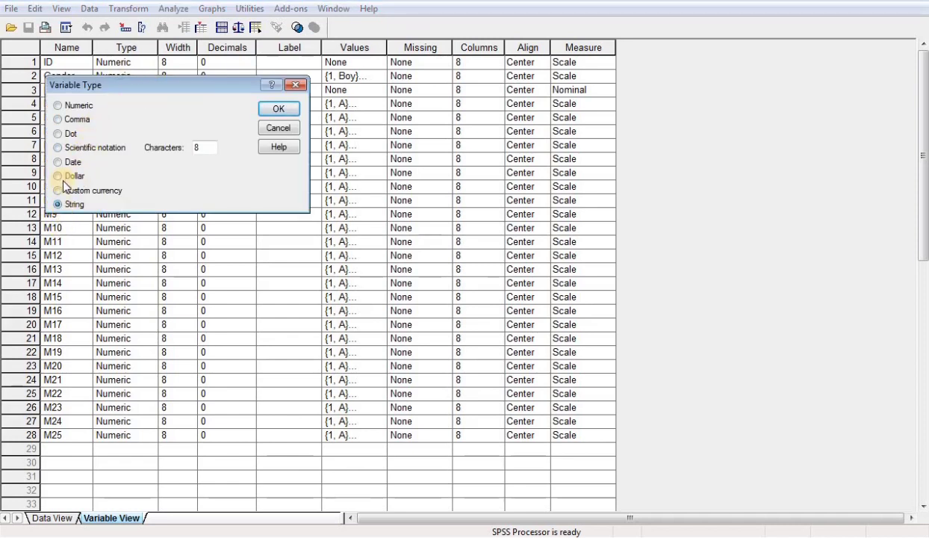
left_click(297, 84)
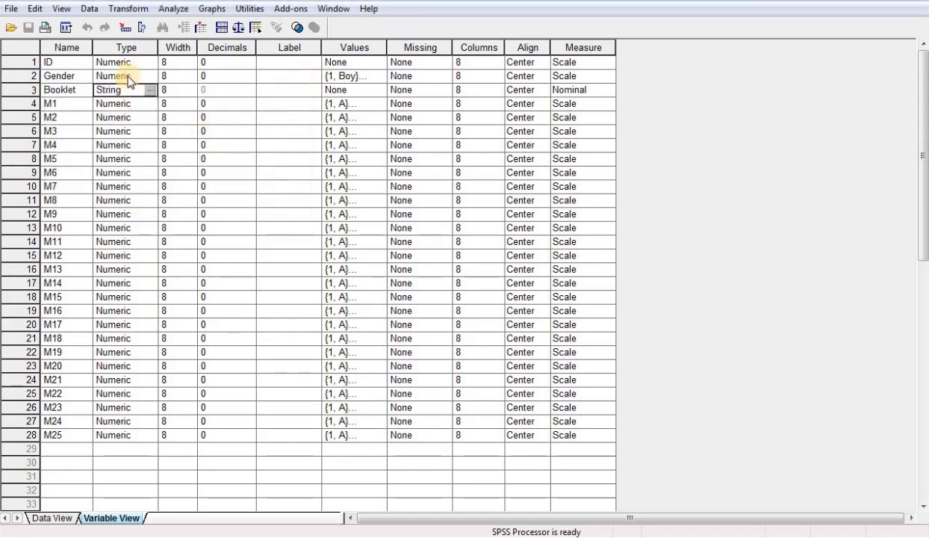
left_click(61, 103)
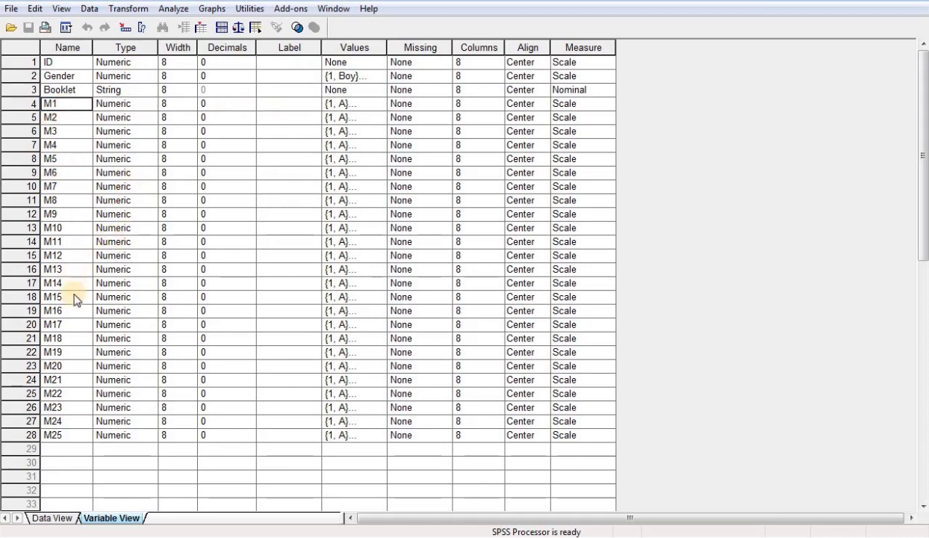
left_click(63, 434)
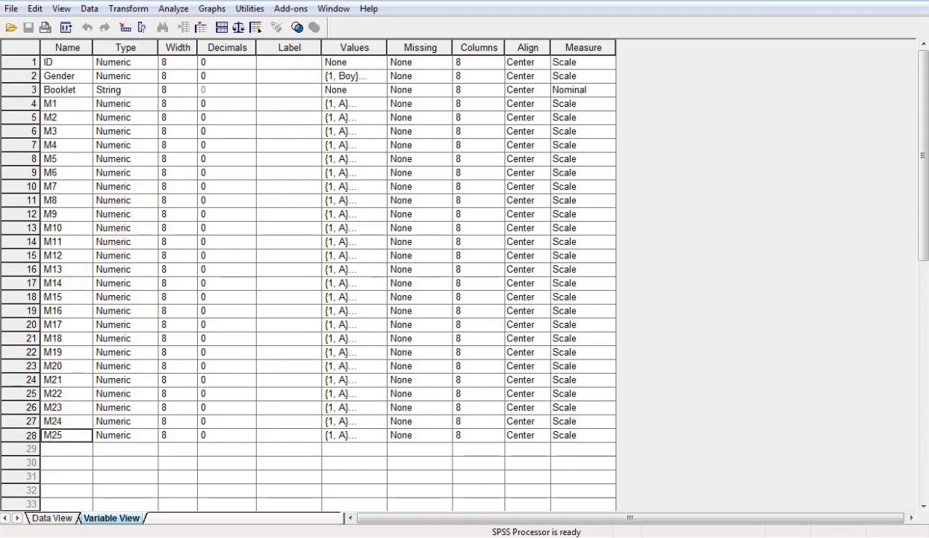
left_click(54, 518)
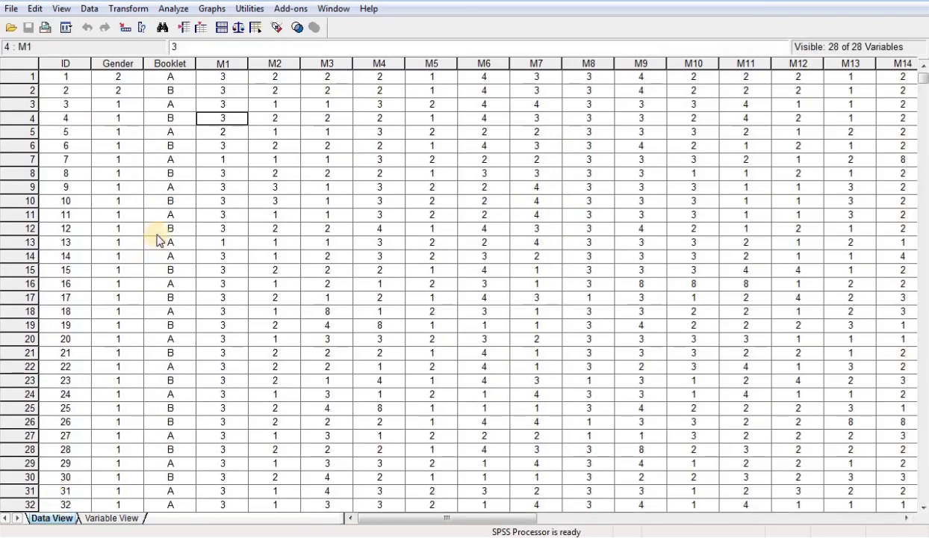
left_click(250, 134)
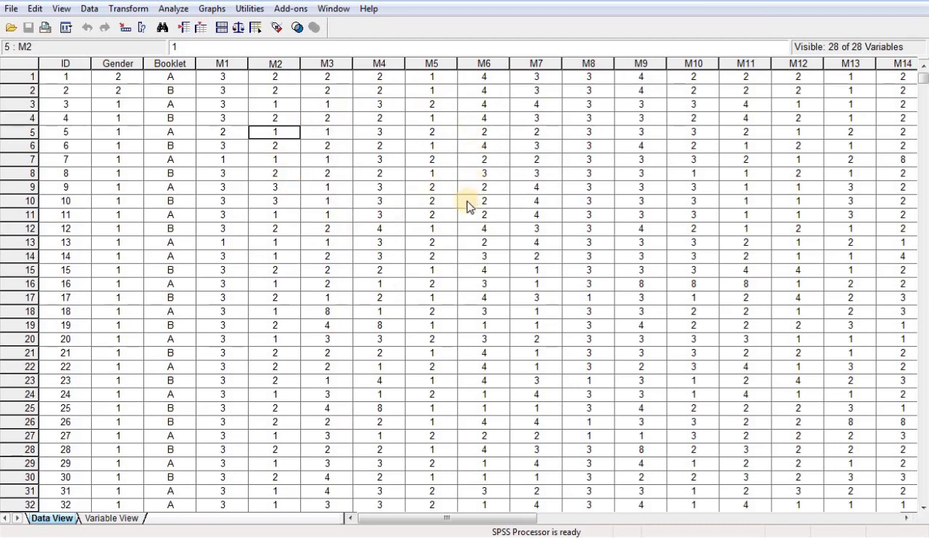
left_click(433, 244)
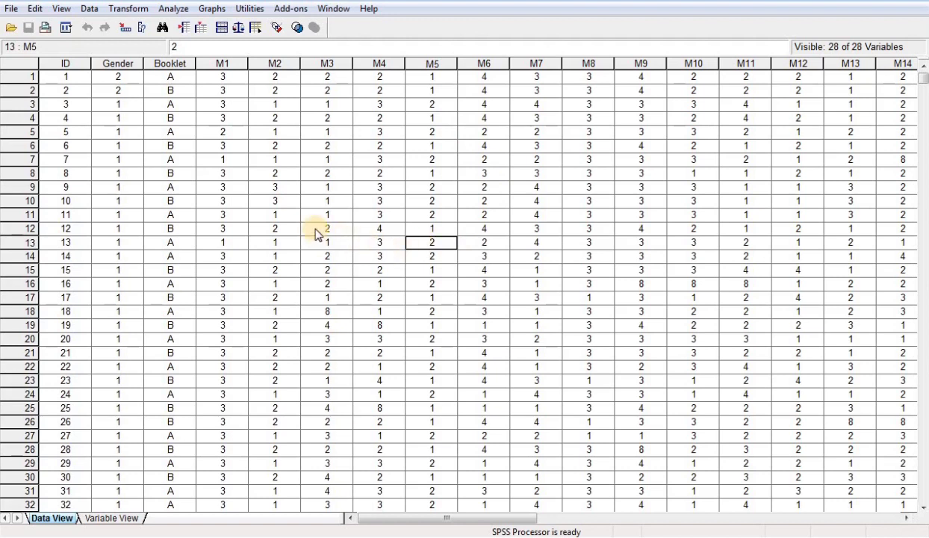
left_click(275, 122)
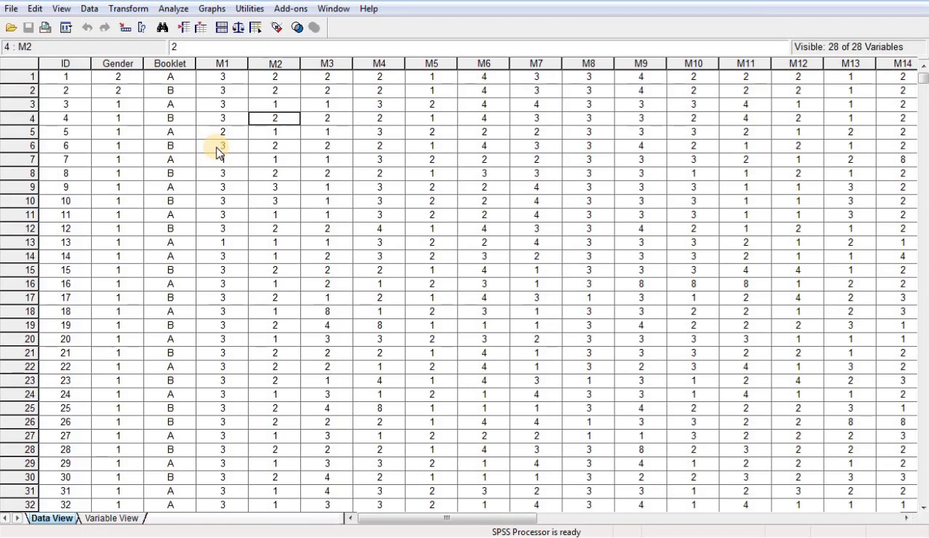
left_click(188, 147)
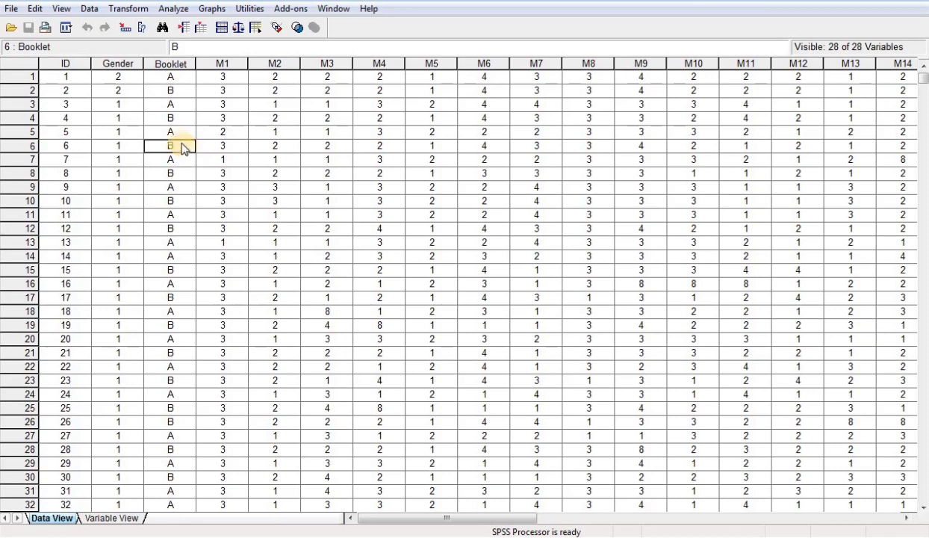
- Save the dataset as an SPSS file named Booklet A in the Merge Data Files 01 folder
left_click(12, 10)
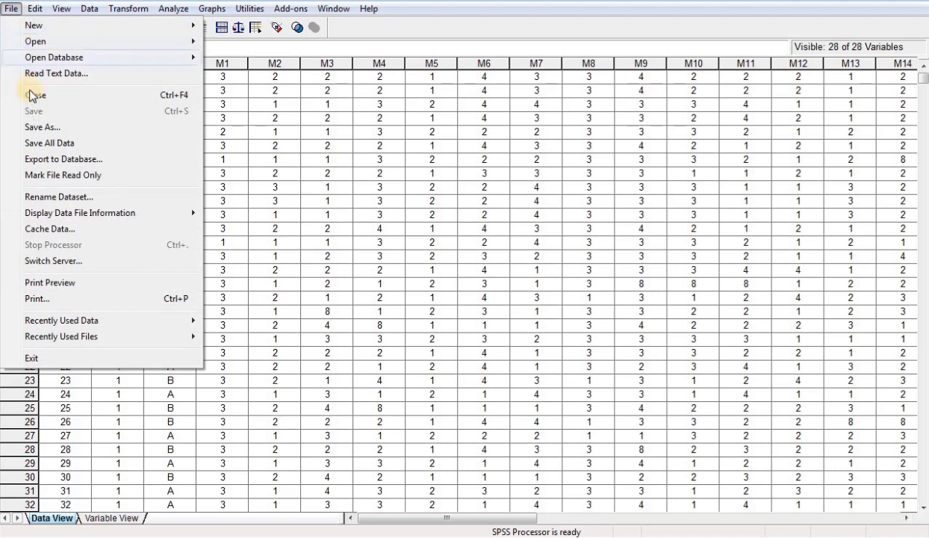
left_click(40, 127)
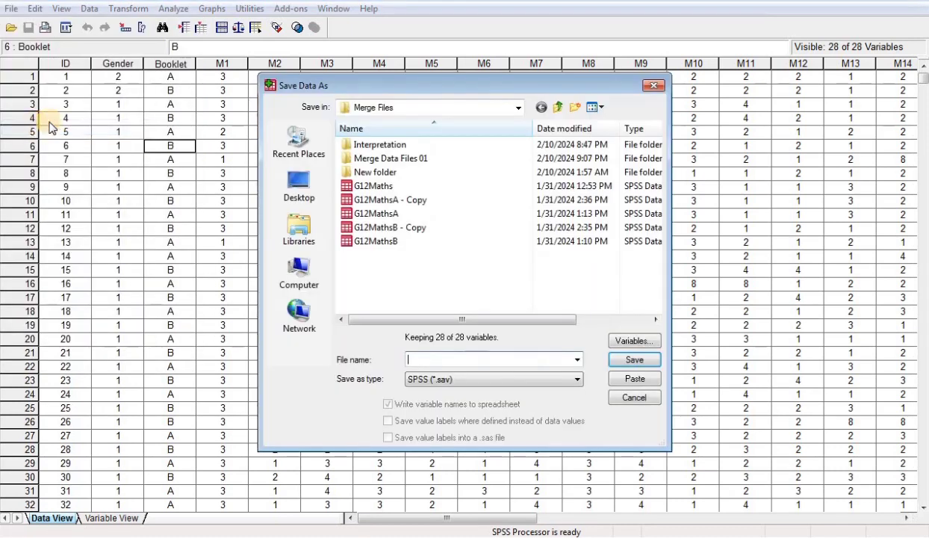
left_click(380, 159)
double_click(379, 159)
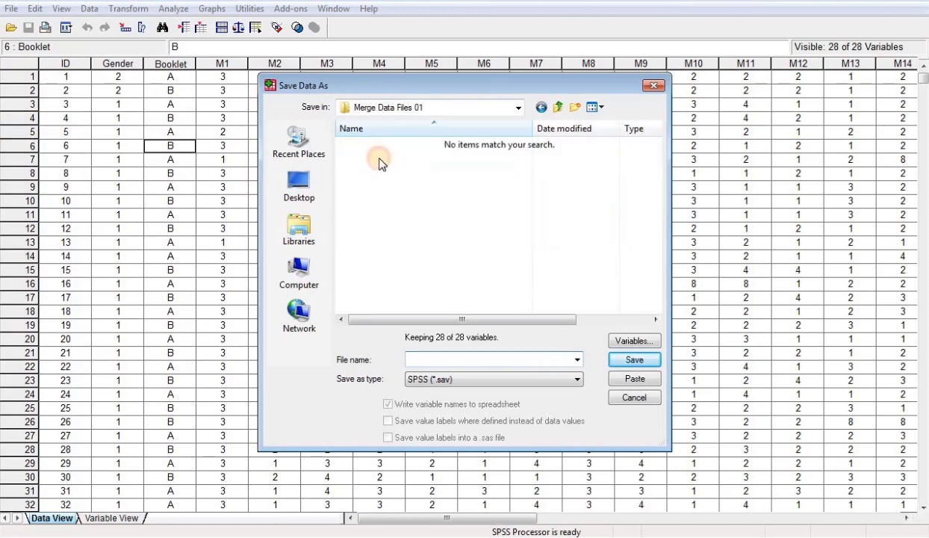
left_click(434, 358)
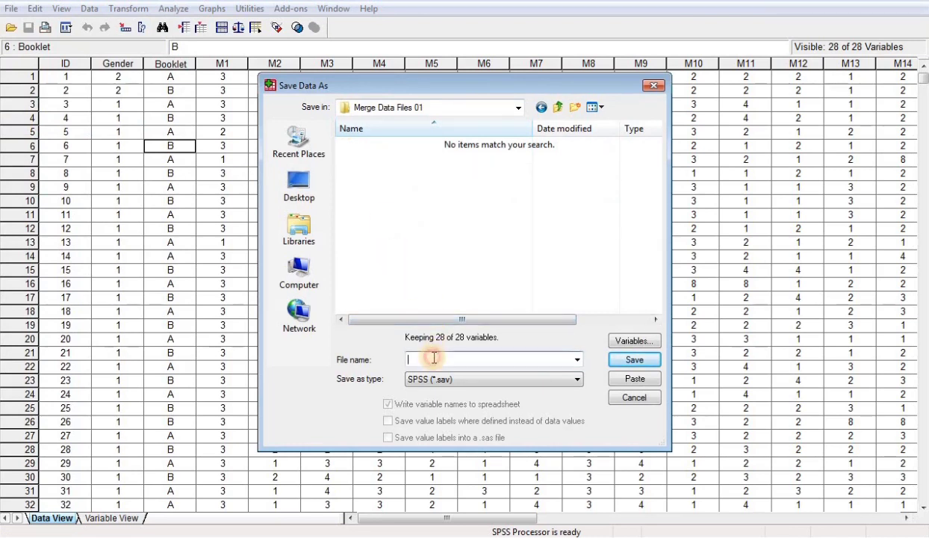
type("Booklet A")
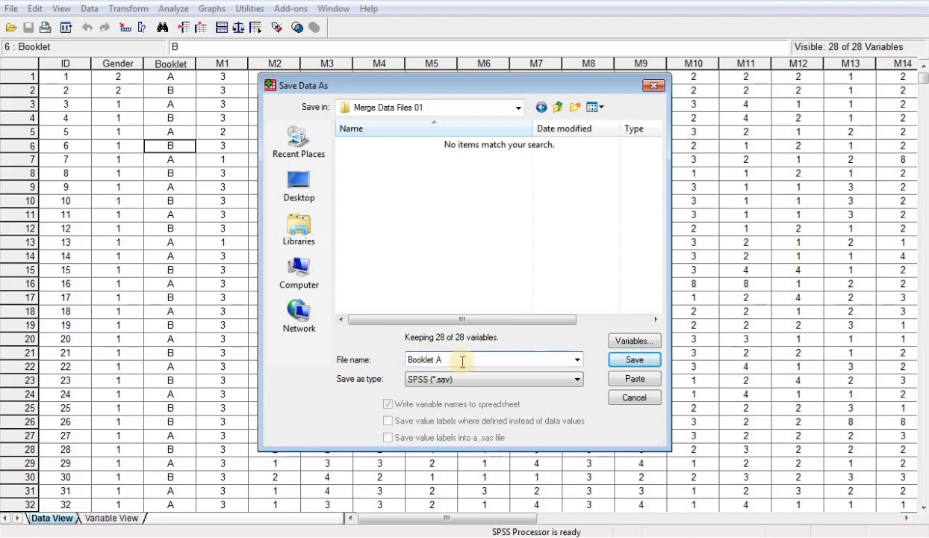
left_click(634, 359)
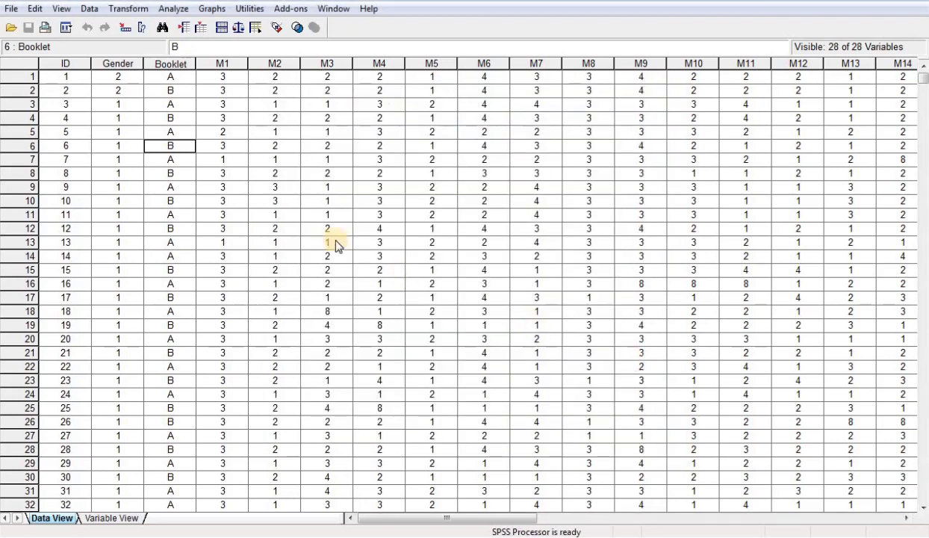
- Sort the cases by Booklet in ascending order
left_click(66, 30)
left_click(88, 10)
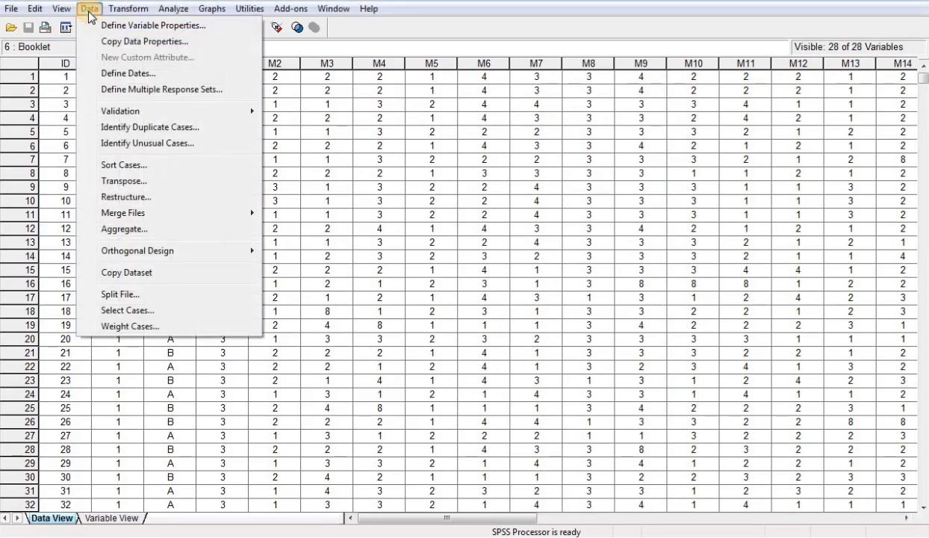
left_click(138, 165)
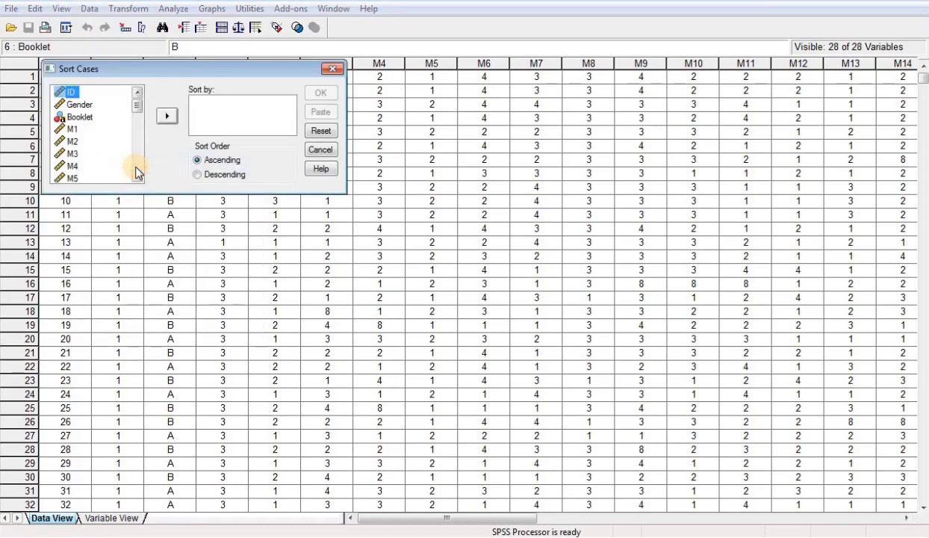
left_click(82, 117)
left_click_drag(90, 121, 193, 125)
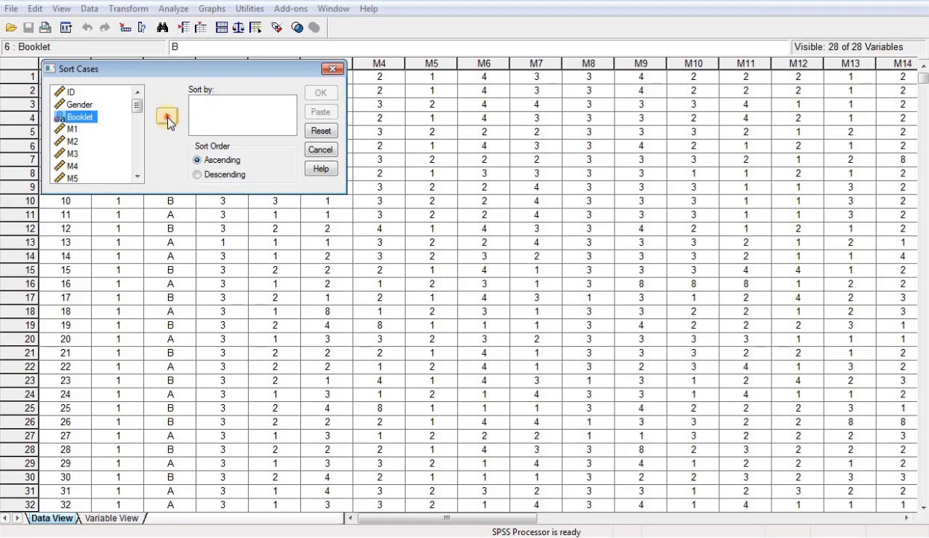
left_click(167, 118)
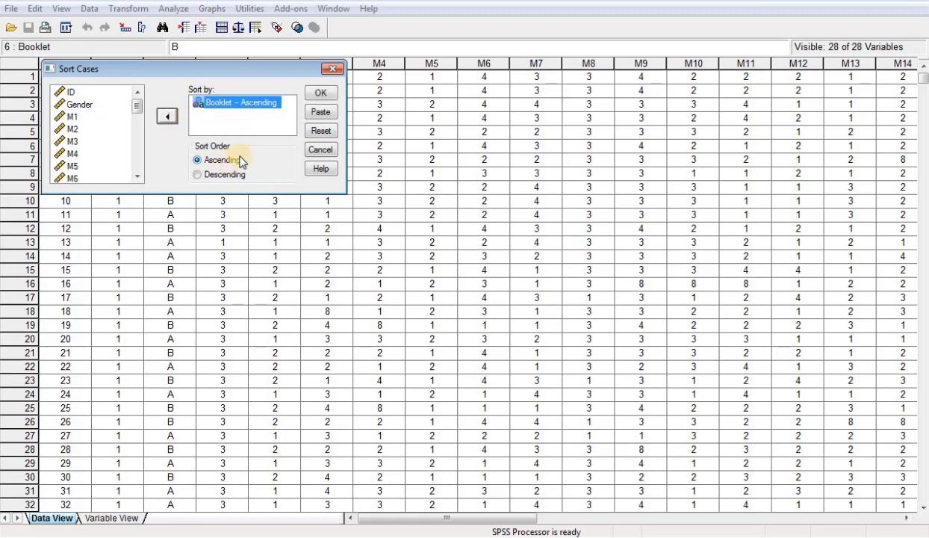
left_click(321, 94)
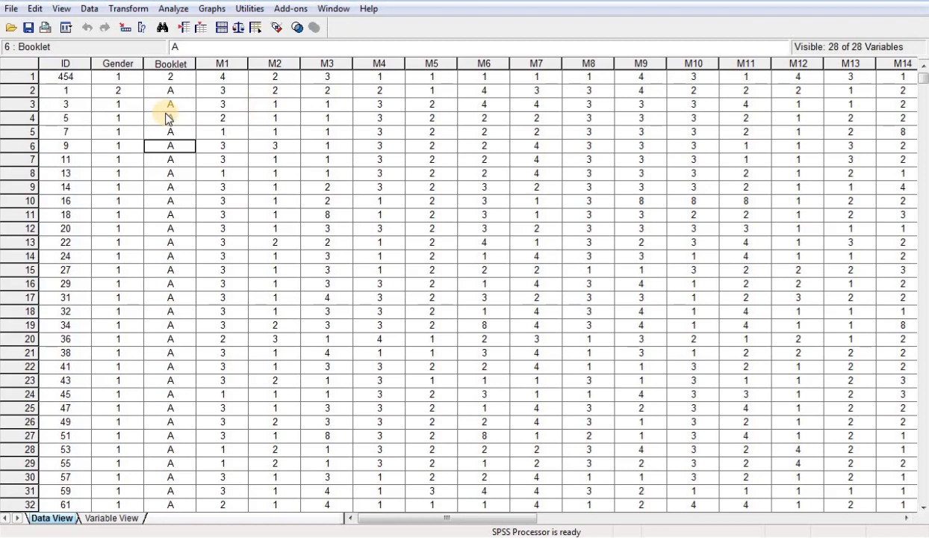
- Delete the first case in the sorted data, the one with the invalid Booklet code 2
left_click(64, 77)
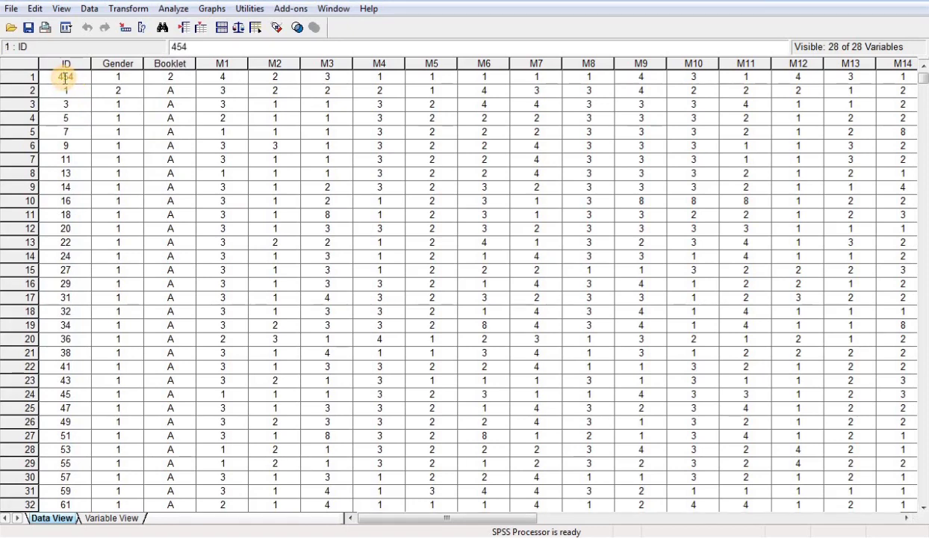
left_click(83, 119)
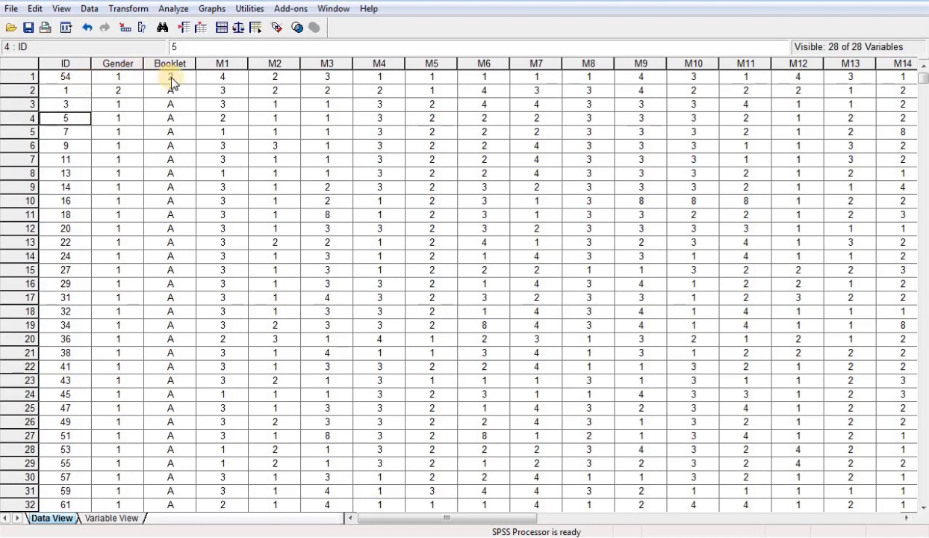
left_click(28, 76)
right_click(28, 76)
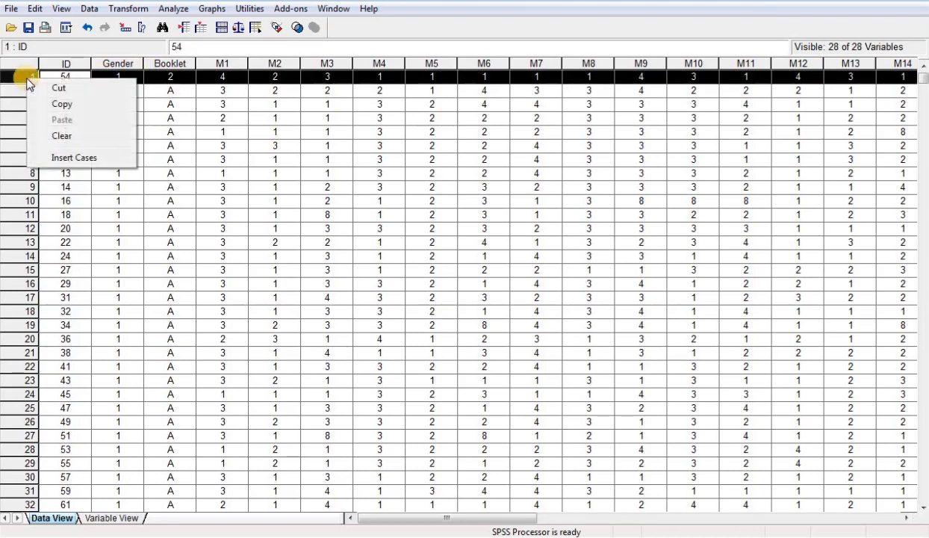
left_click(60, 134)
left_click(118, 104)
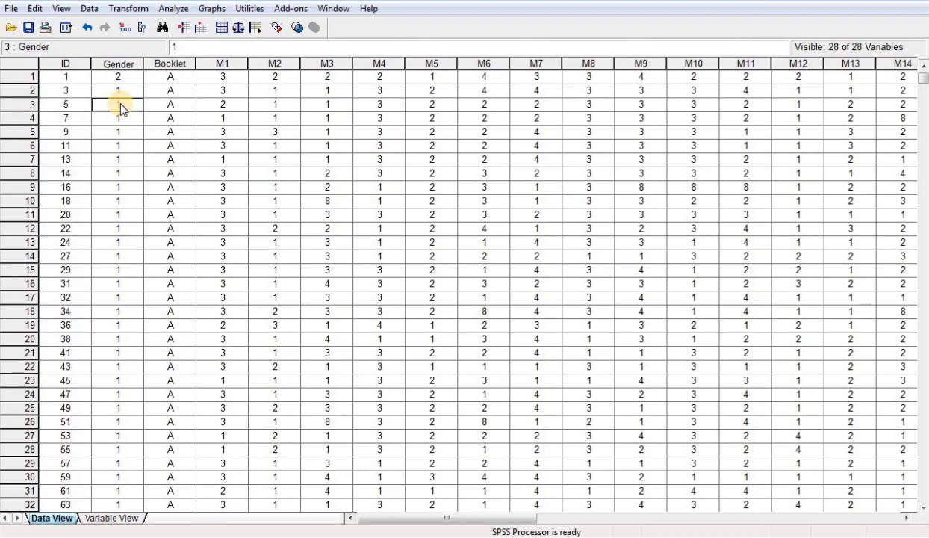
- Delete all Booklet B cases, from case 710 to the end of the data, and return to the first case
left_click_drag(176, 77, 187, 326)
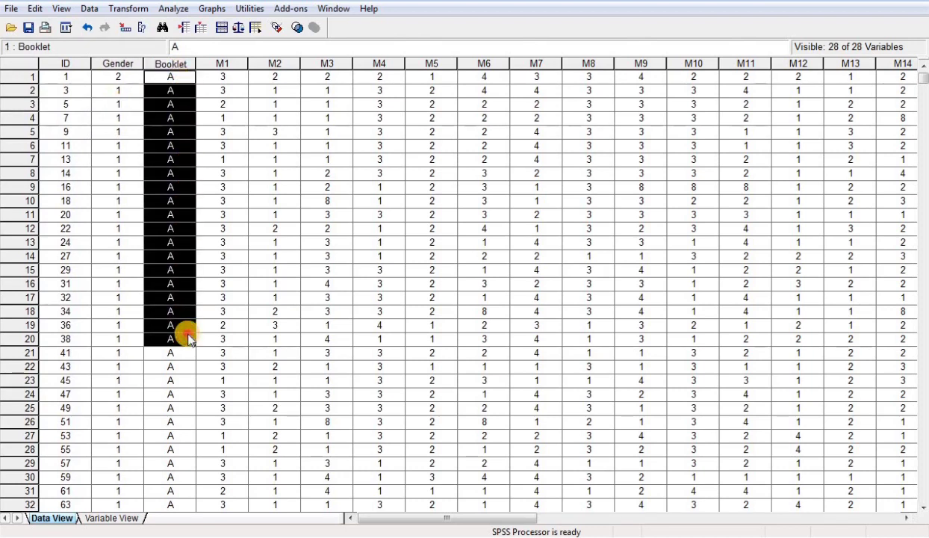
left_click(187, 326)
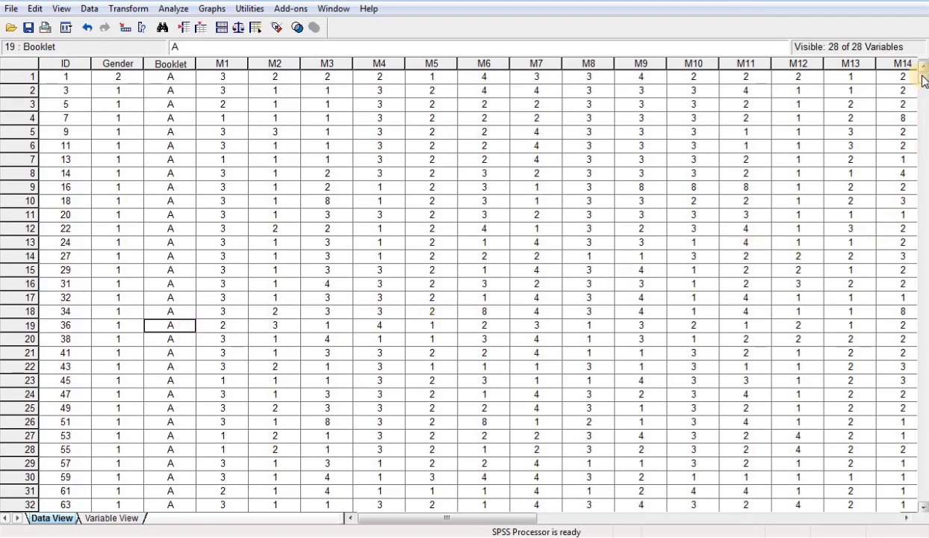
left_click_drag(924, 84, 919, 291)
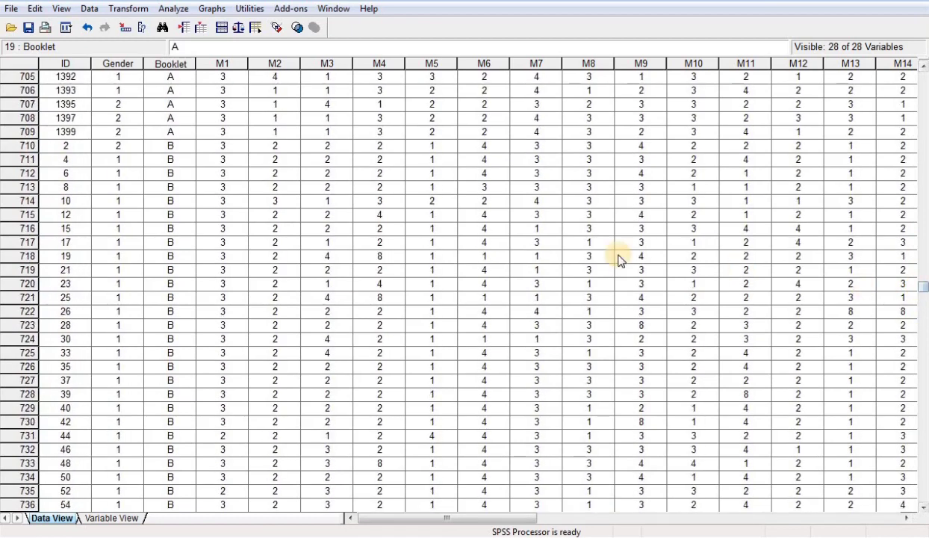
left_click_drag(17, 147, 16, 297)
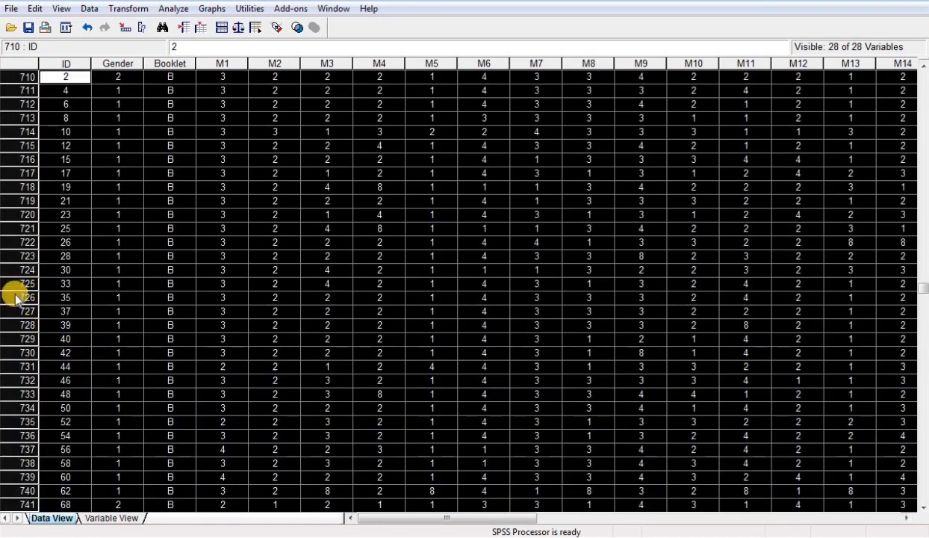
right_click(17, 297)
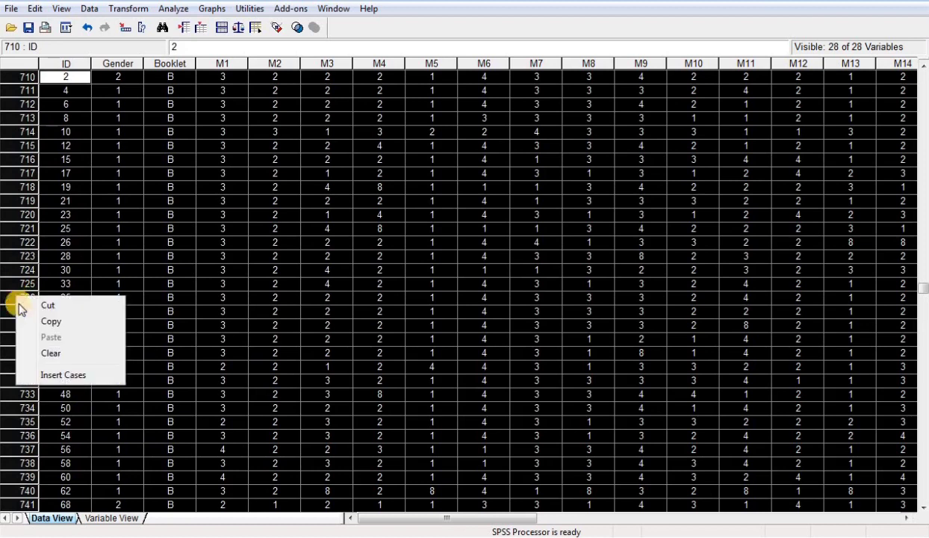
left_click(55, 354)
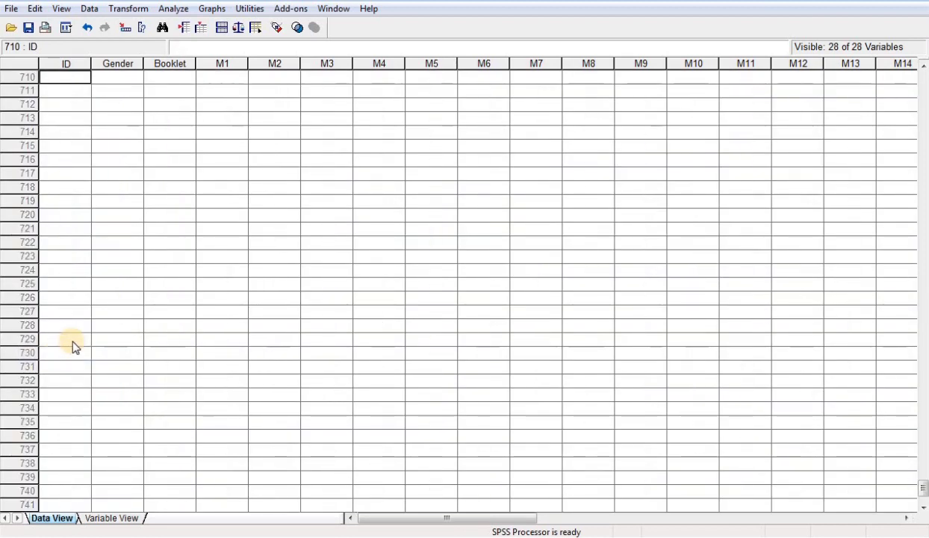
key("ctrl+Home")
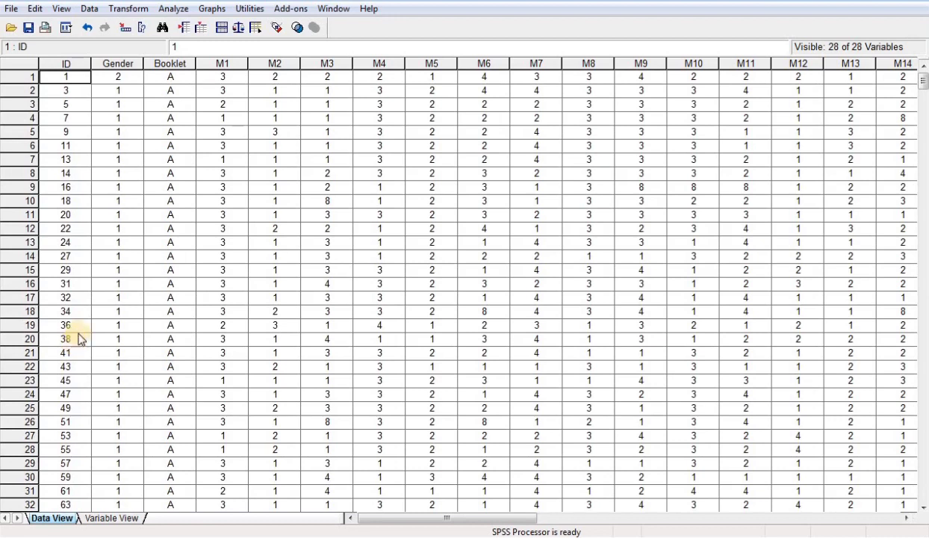
- Delete the Booklet variable from the dataset and save the Booklet A file
left_click(165, 64)
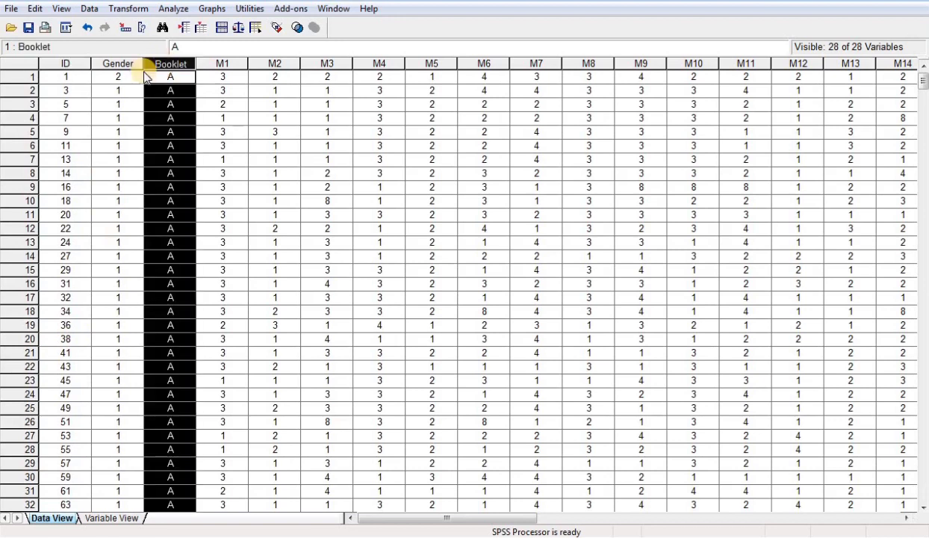
left_click(77, 79)
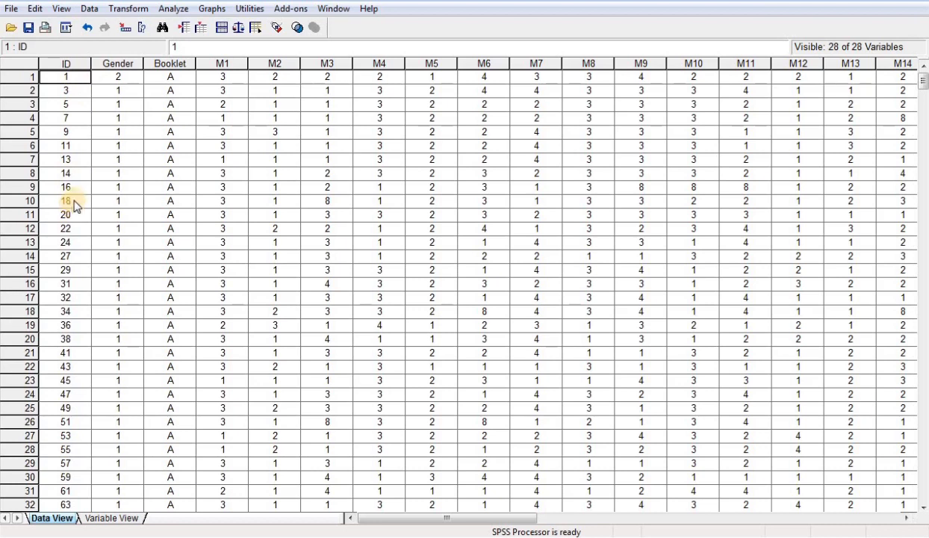
left_click(178, 66)
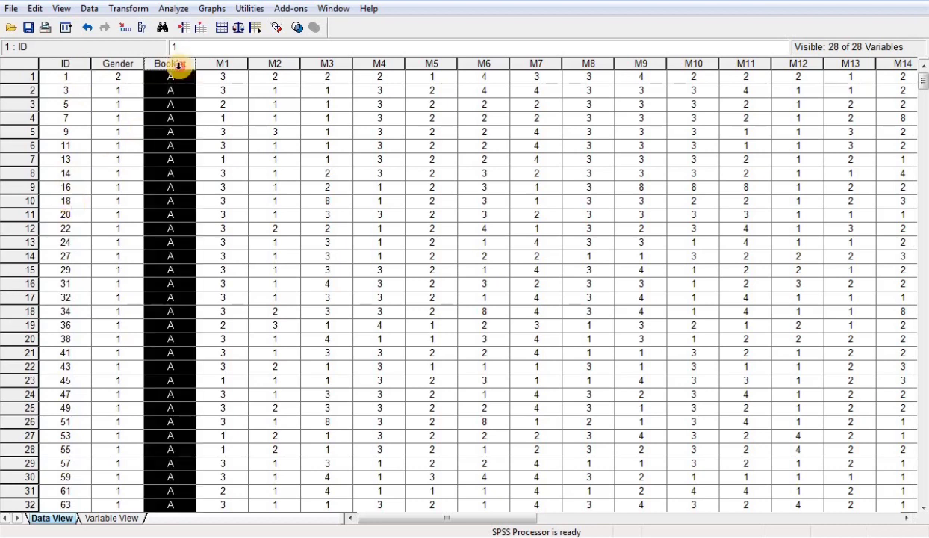
right_click(180, 68)
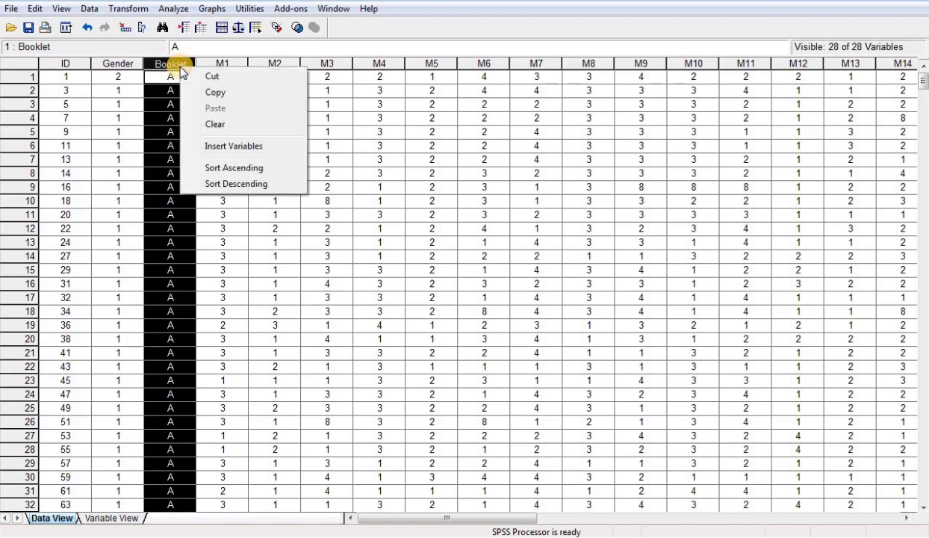
left_click(208, 125)
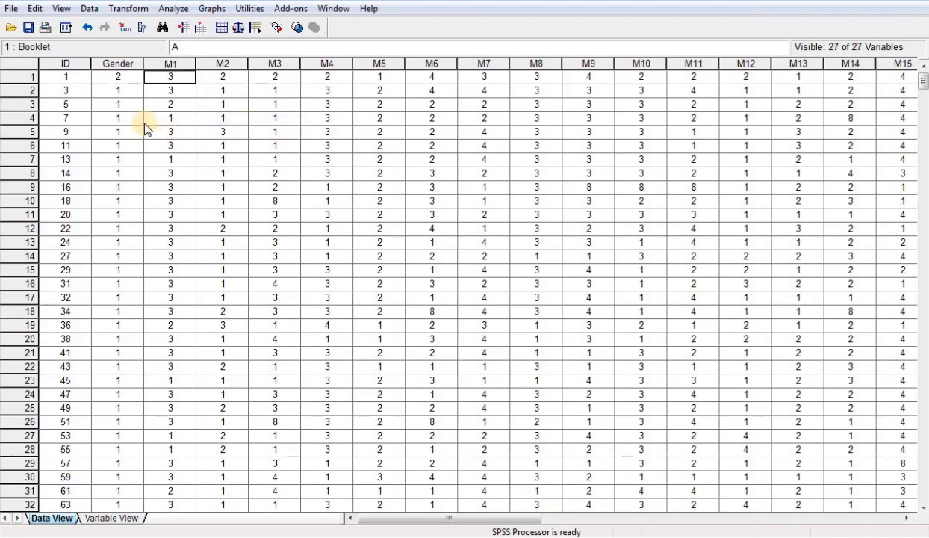
left_click(32, 27)
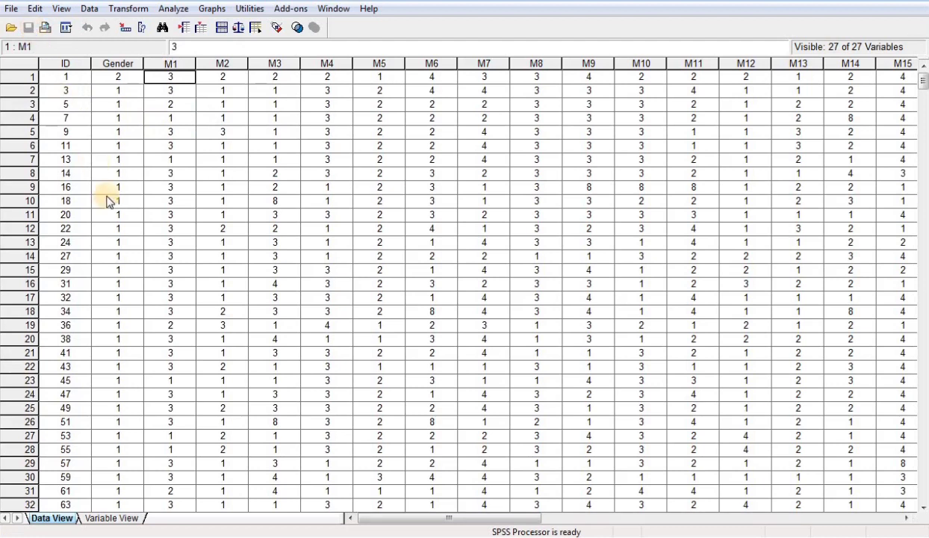
- Check the item names M1 to M25 in the variable definitions and rename M1 as M1A
left_click(105, 517)
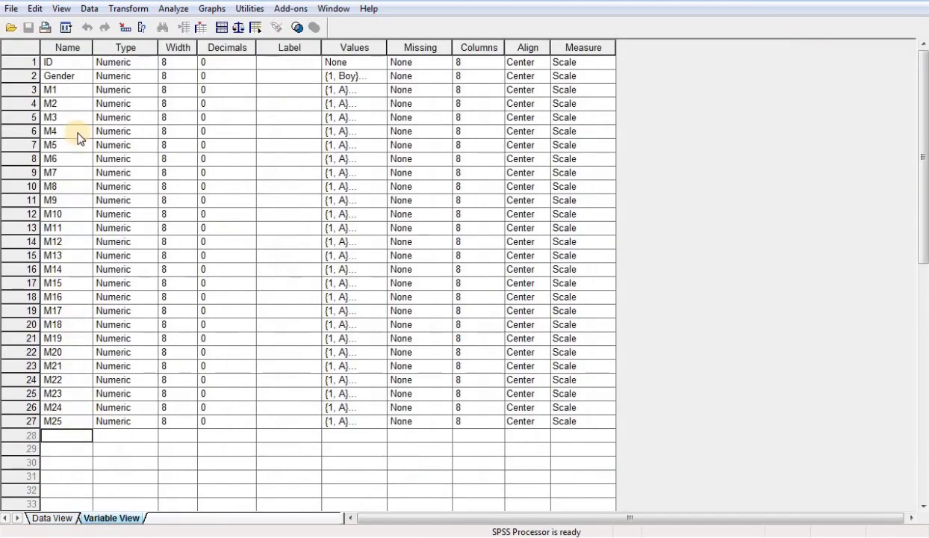
left_click_drag(71, 91, 88, 420)
left_click(80, 395)
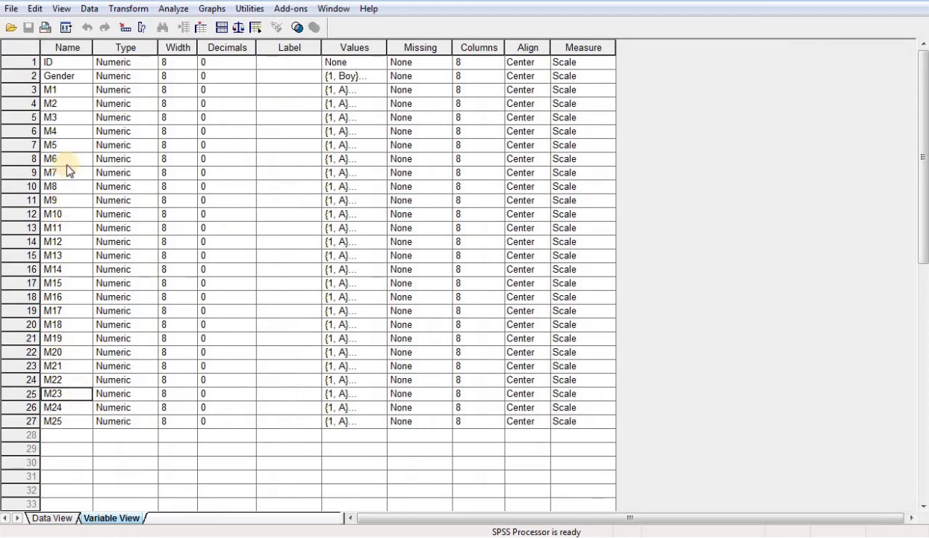
left_click(74, 89)
left_click_drag(78, 108, 72, 422)
left_click(73, 422)
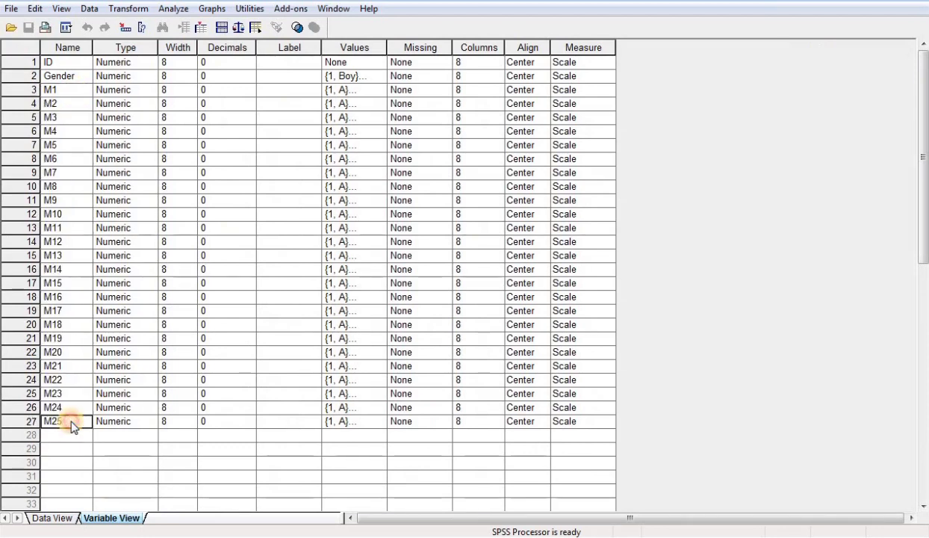
double_click(73, 93)
left_click(73, 94)
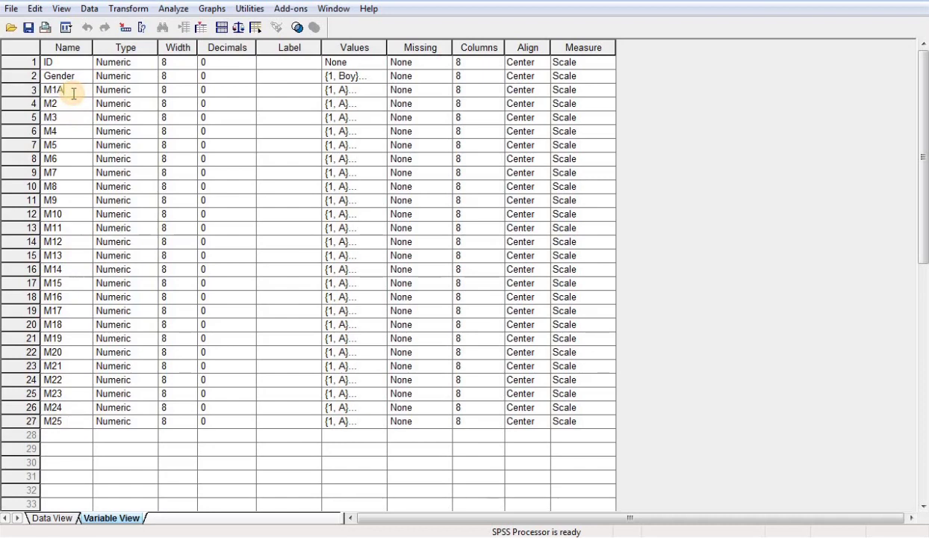
left_click(69, 121)
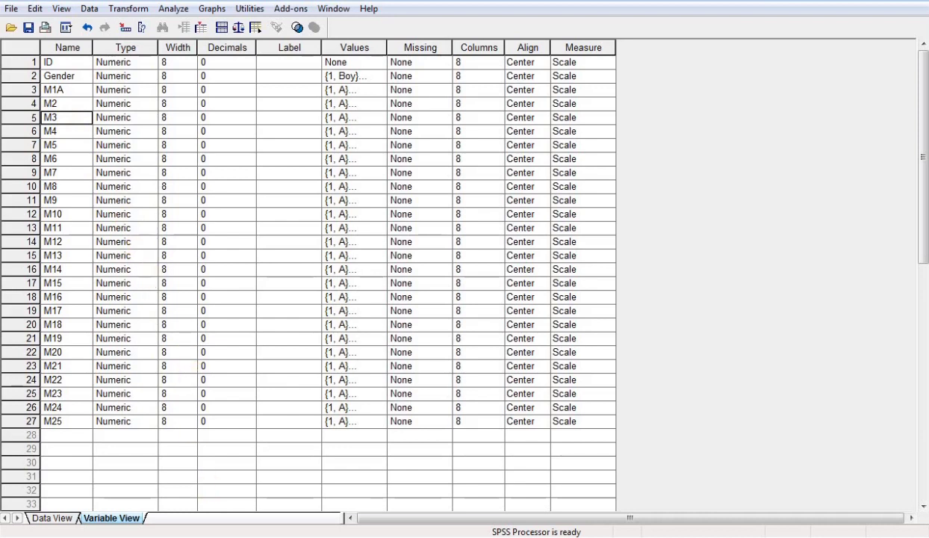
- Switch to the G12MathsA.sav dataset and copy its variable names M1A to M25A from the variable definitions
mouse_move(244, 537)
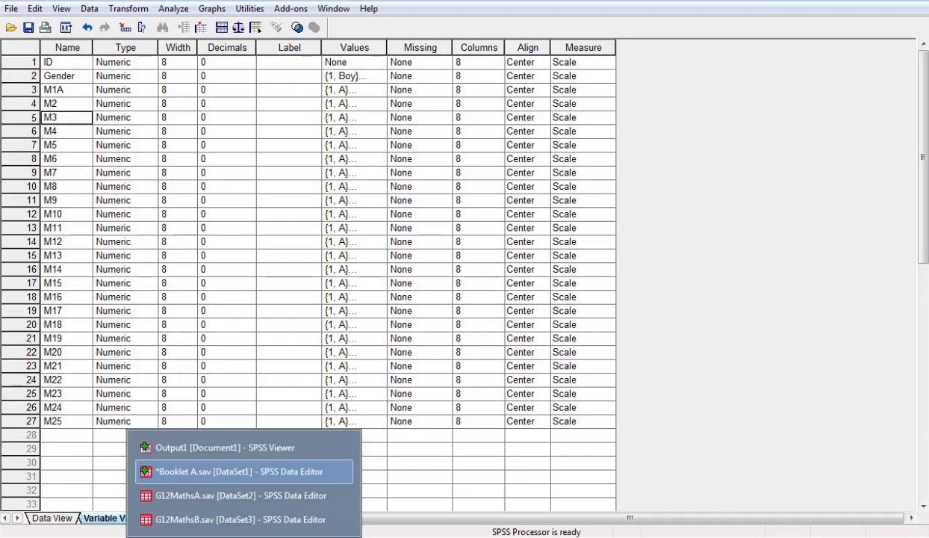
left_click(224, 496)
left_click(122, 517)
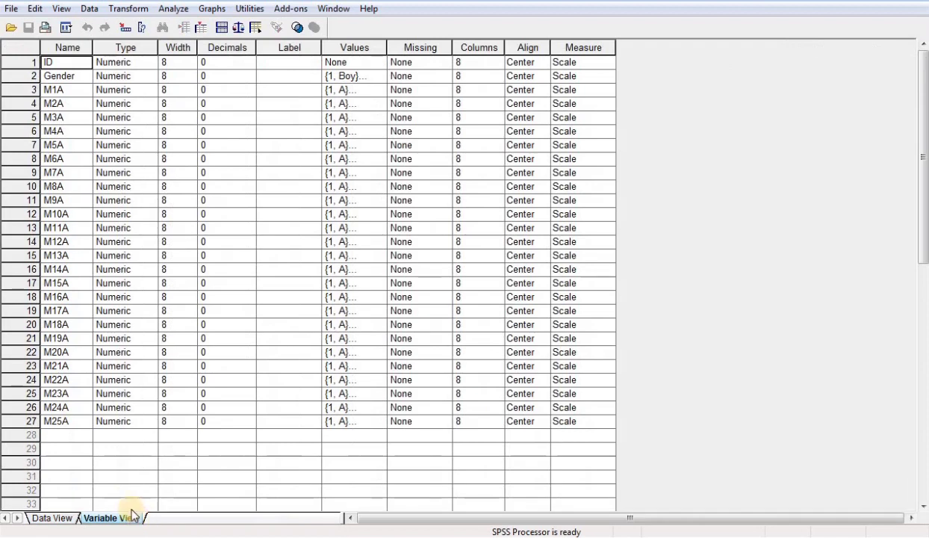
left_click_drag(67, 90, 86, 421)
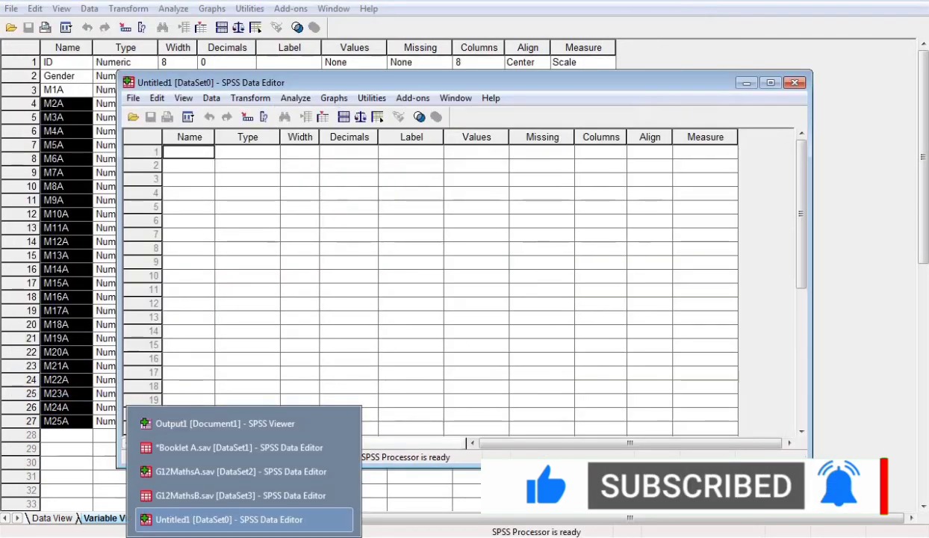
- Paste the copied names M1A to M25A over the item names in Booklet A.sav, and save the file from the case data
left_click(217, 450)
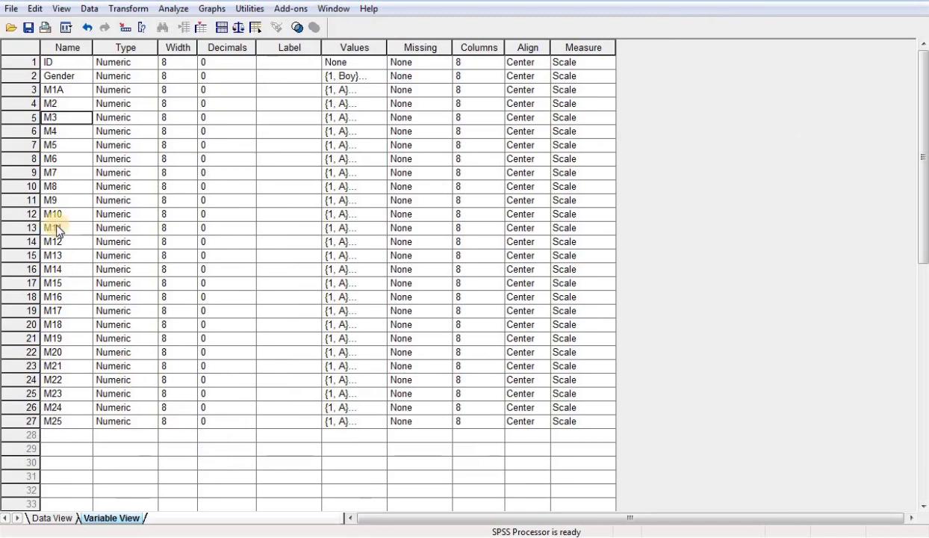
left_click(68, 90)
left_click_drag(66, 87, 63, 418)
key("ctrl+v")
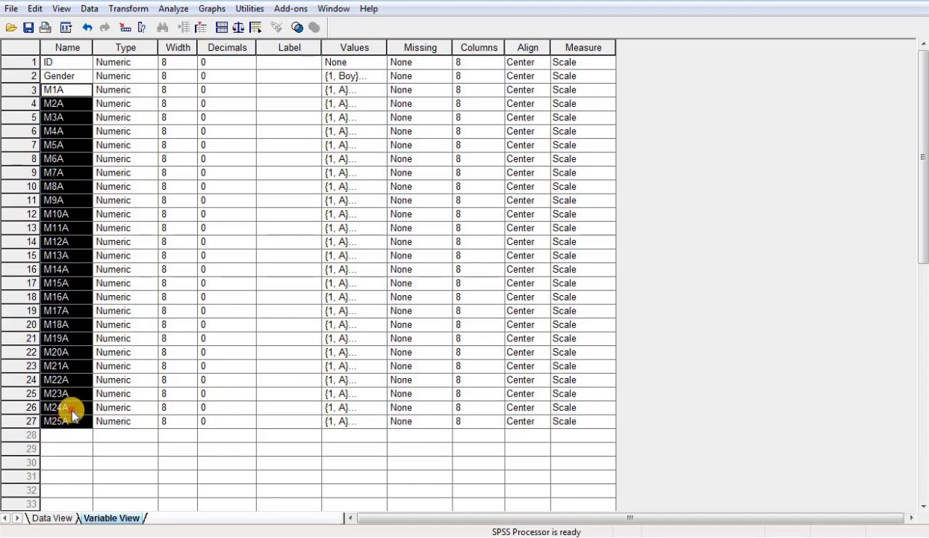
left_click(72, 410)
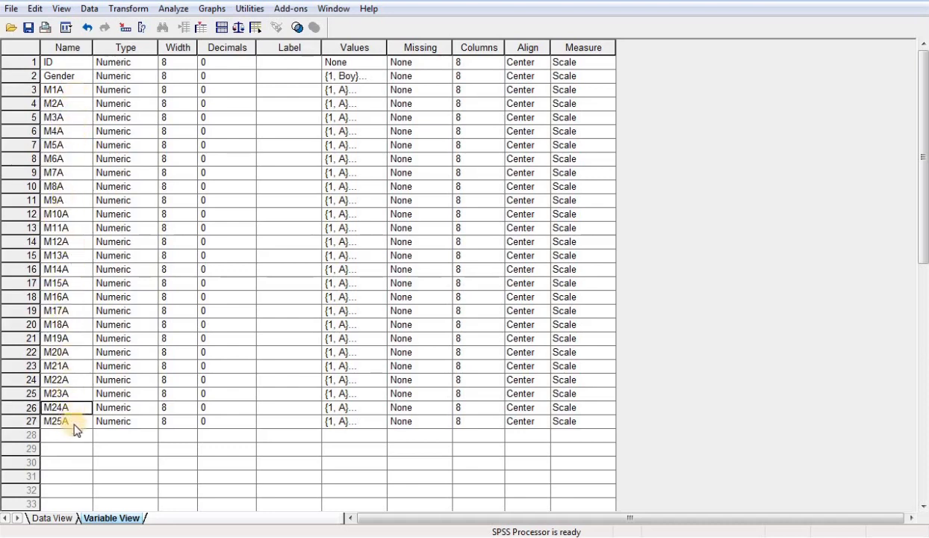
left_click(53, 518)
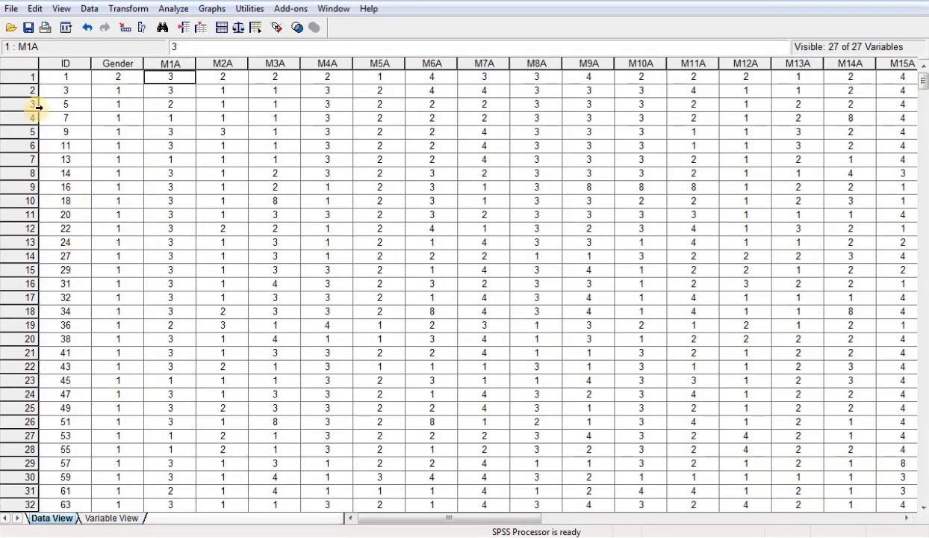
left_click(30, 26)
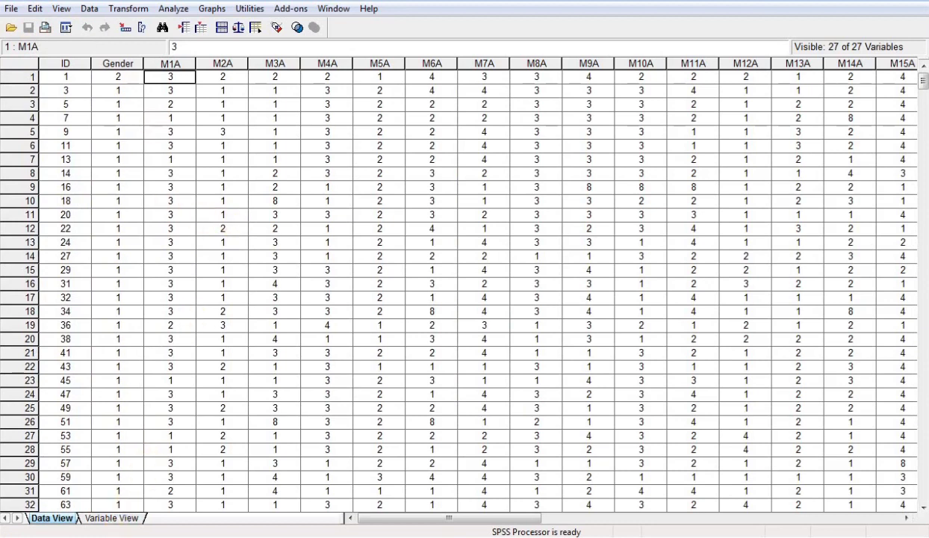
- Open the original G12Maths data file from the Merge Files folder and maximize its data window
mouse_move(109, 536)
left_click(101, 519)
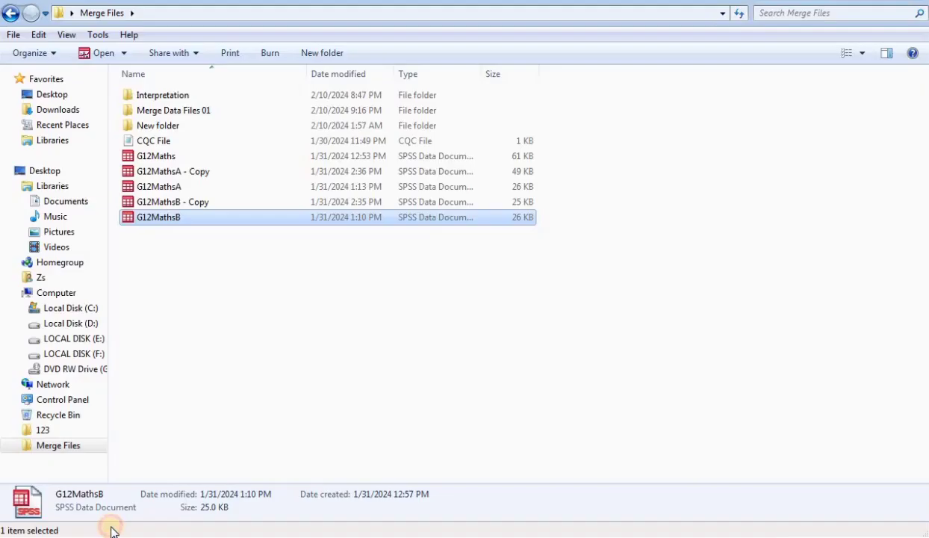
double_click(165, 160)
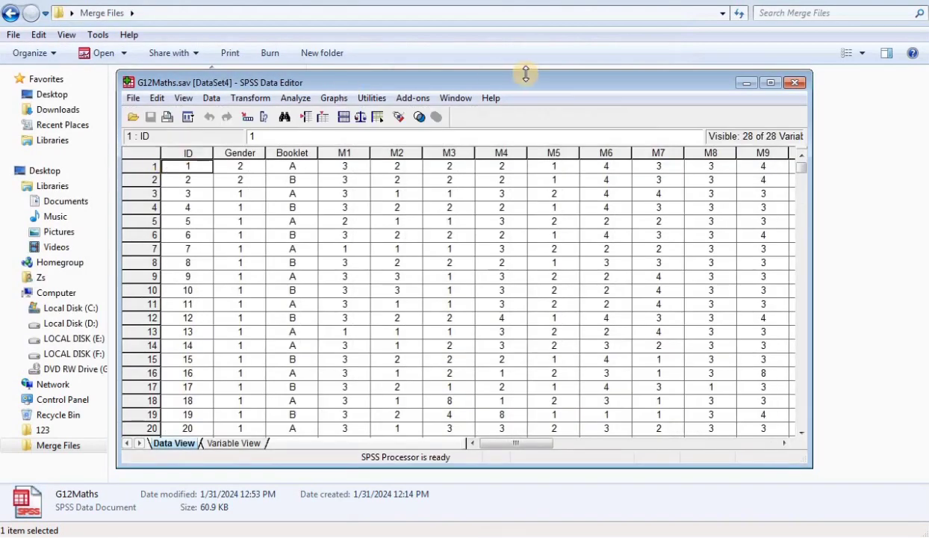
left_click(771, 83)
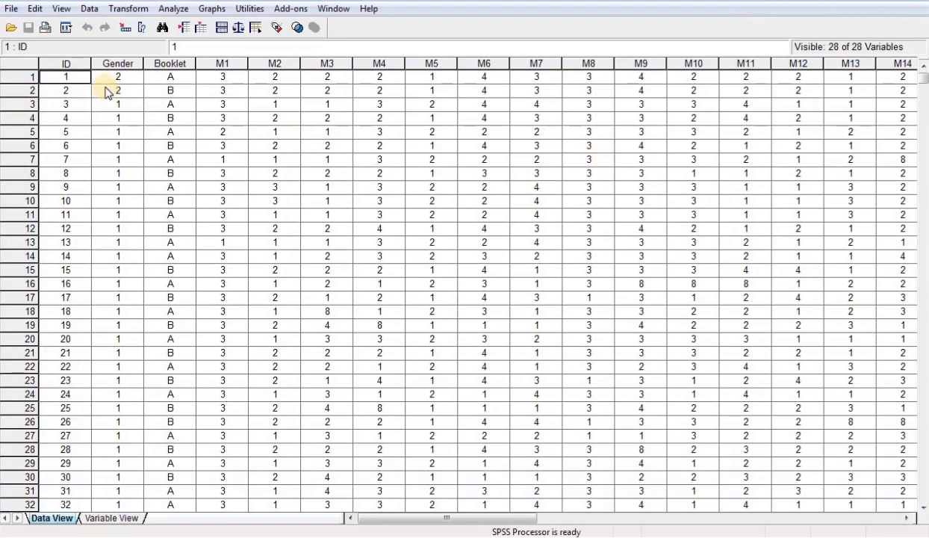
- Sort the G12Maths cases by Booklet in ascending order
left_click(91, 9)
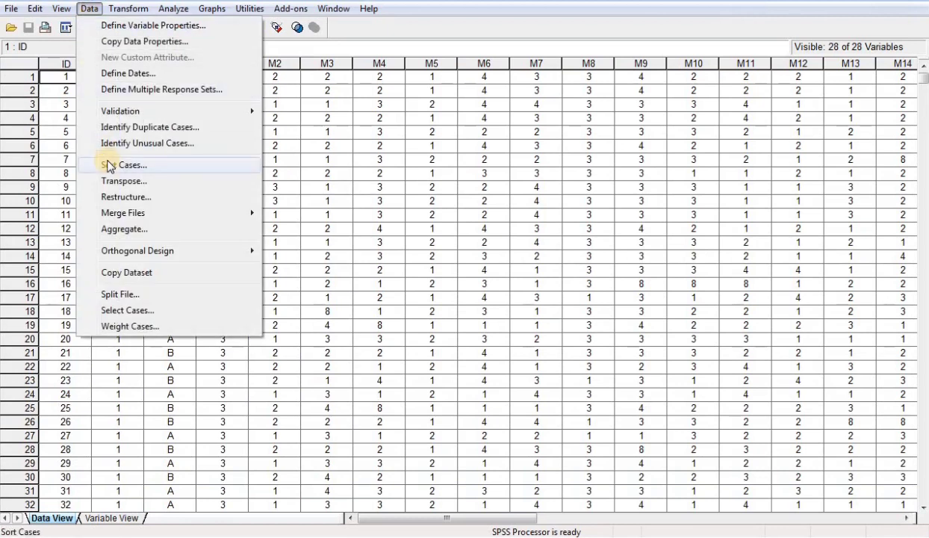
left_click(109, 165)
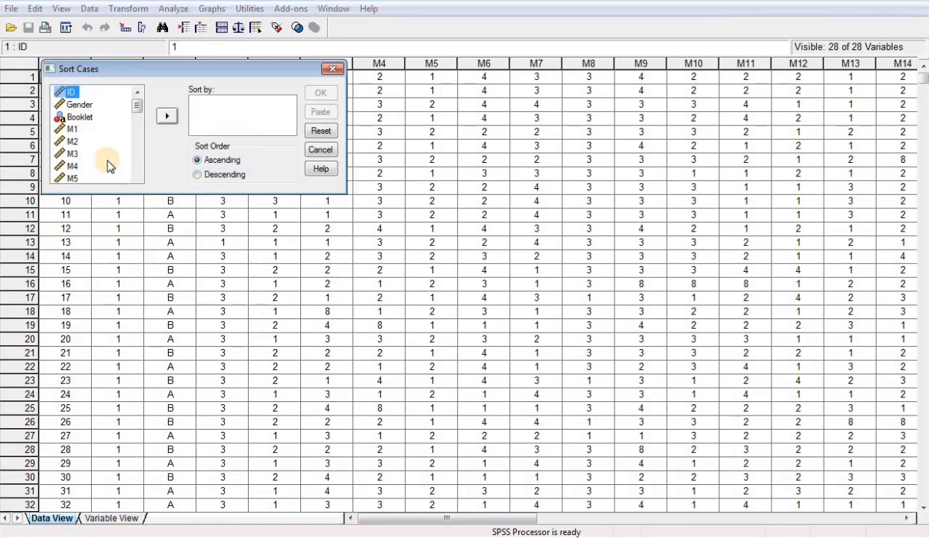
left_click(82, 117)
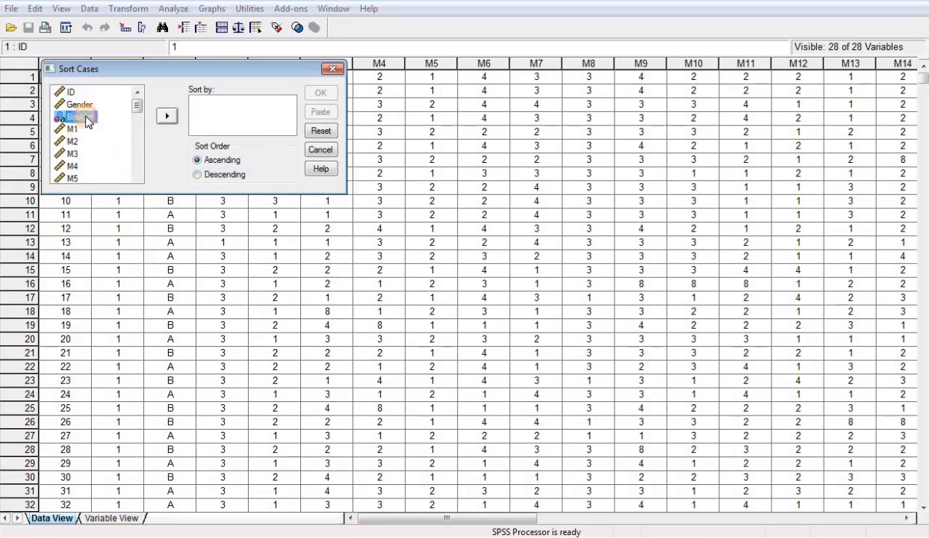
left_click(165, 116)
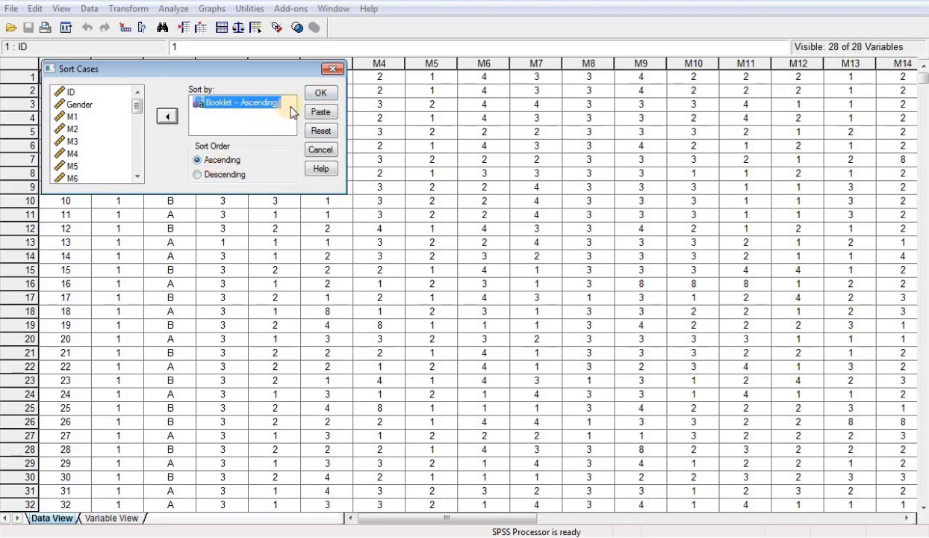
left_click(320, 93)
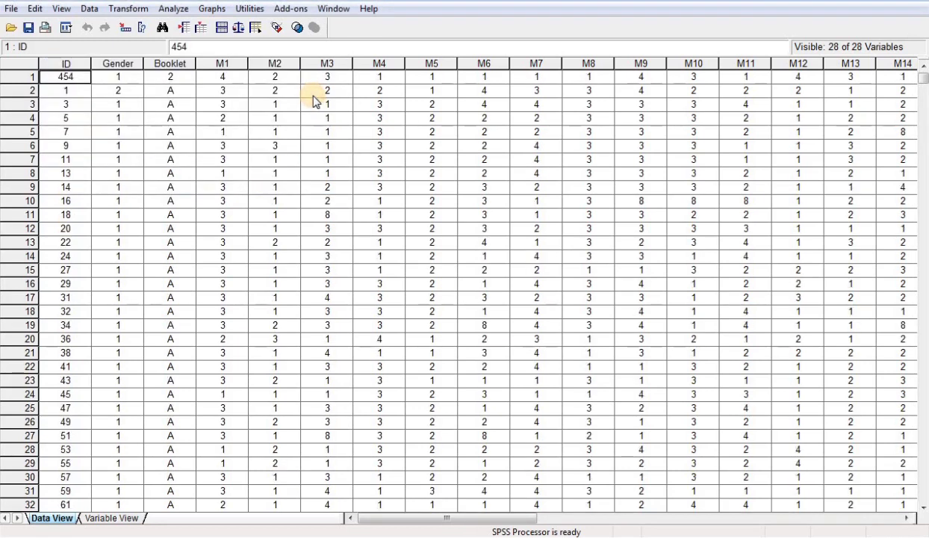
- Delete case rows 1 to 710, which cover every case listed before the first Booklet B case
left_click_drag(26, 78, 75, 172)
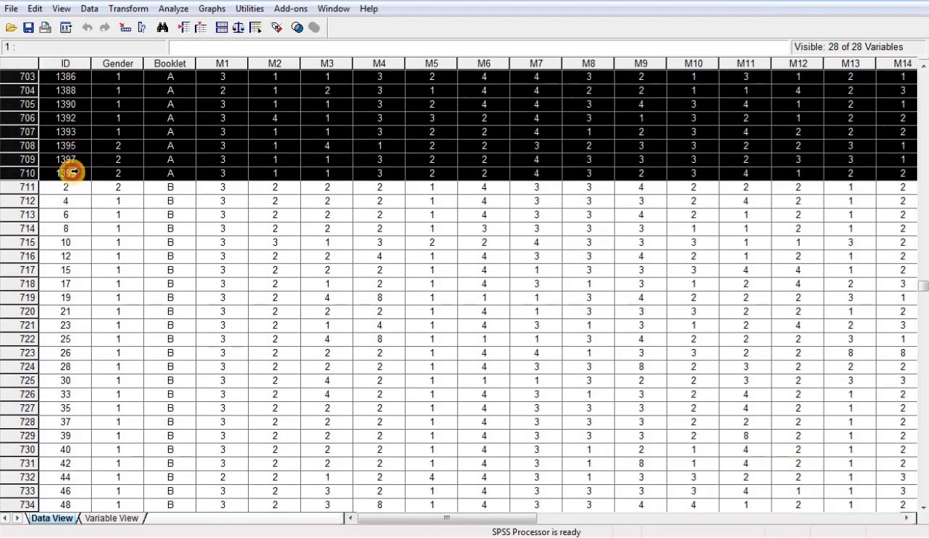
key("ctrl+shift+Home")
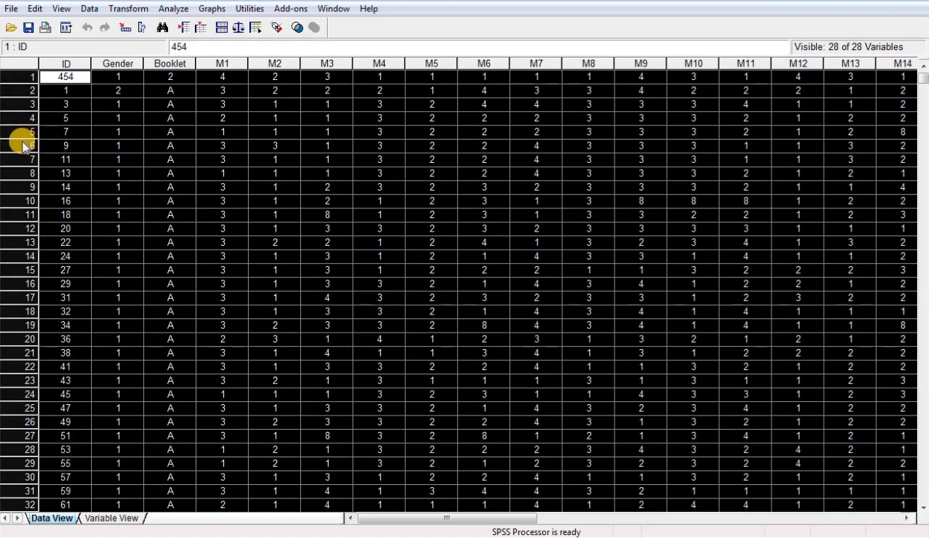
right_click(22, 144)
left_click(60, 199)
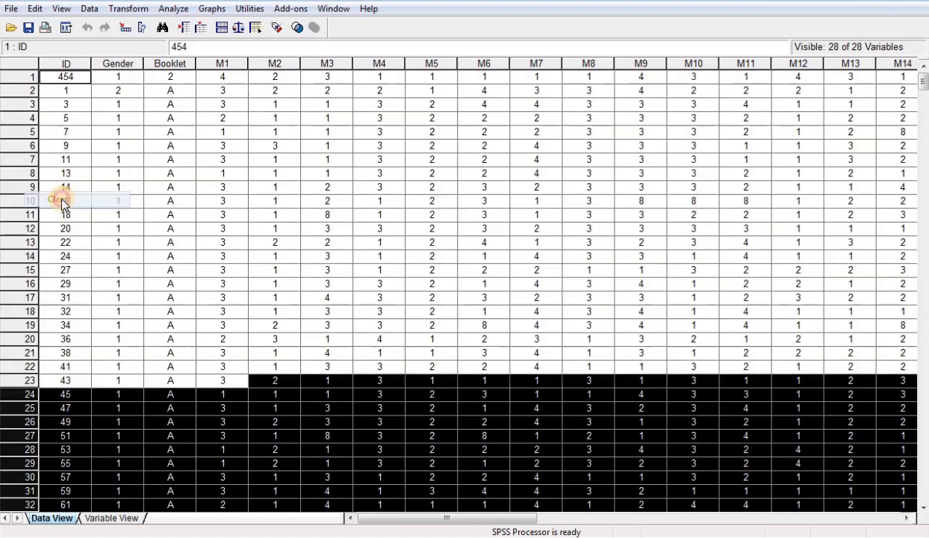
- Delete the Booklet variable from the remaining Booklet B cases
left_click(180, 66)
right_click(180, 65)
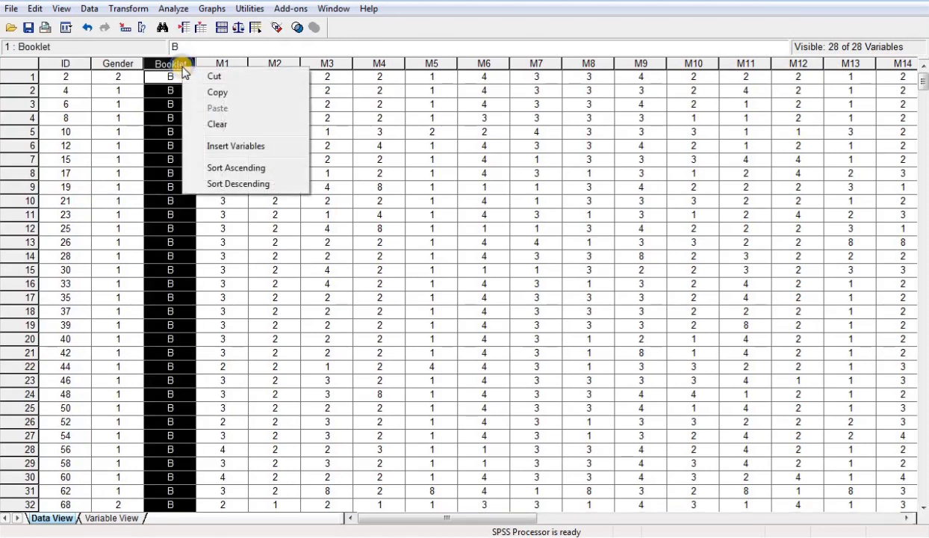
left_click(214, 125)
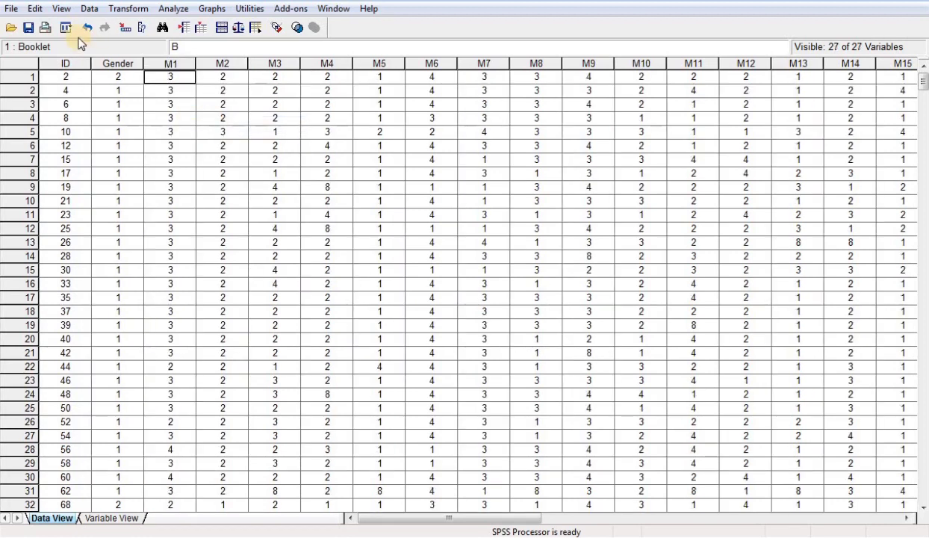
- Save the dataset as a new file named Booklet B in the Merge Data Files 01 folder
left_click(10, 10)
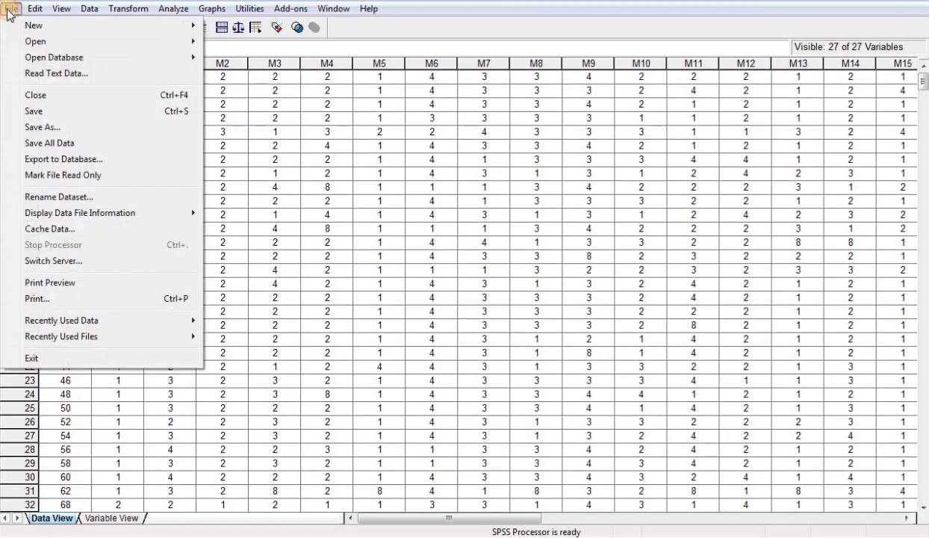
left_click(56, 132)
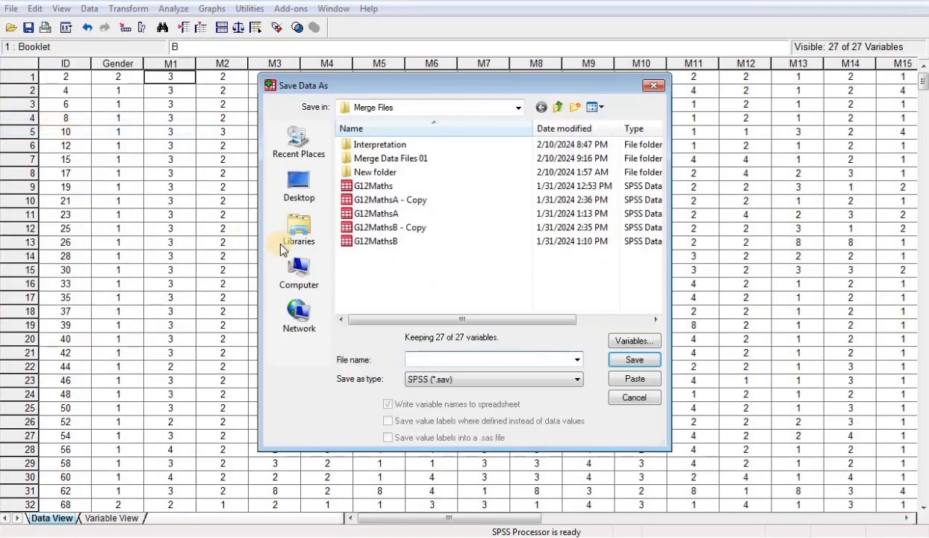
double_click(383, 158)
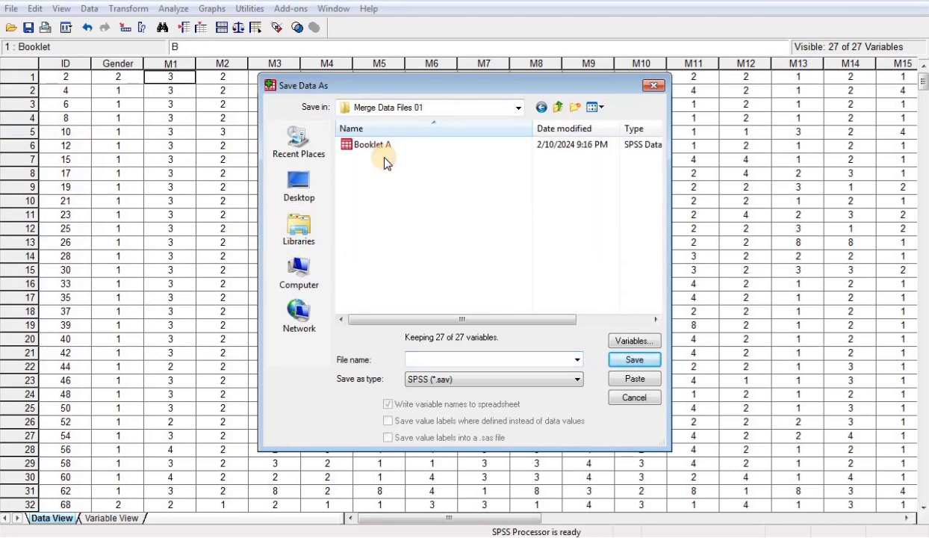
left_click(382, 146)
left_click(454, 358)
double_click(454, 358)
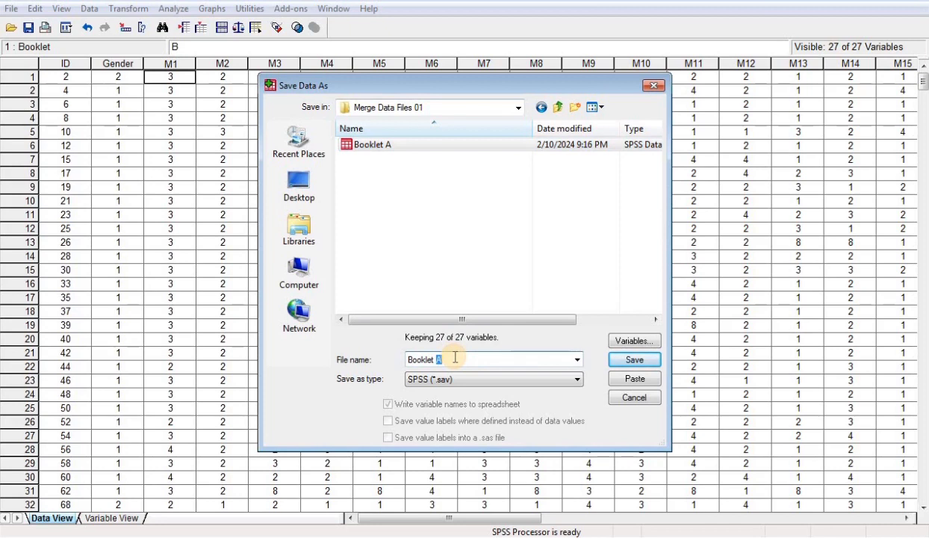
left_click(623, 361)
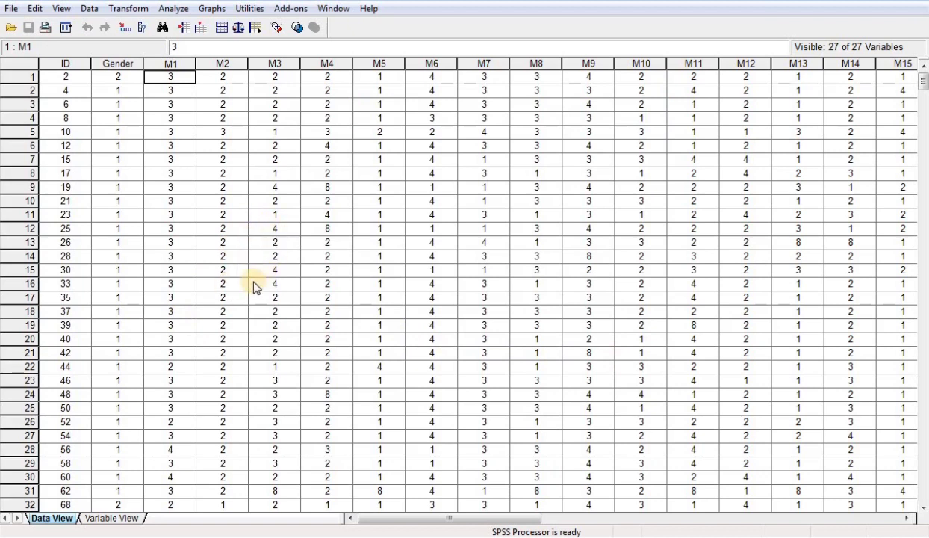
- Rename variable M1 to M1B in the variable definitions of Booklet B
left_click(130, 516)
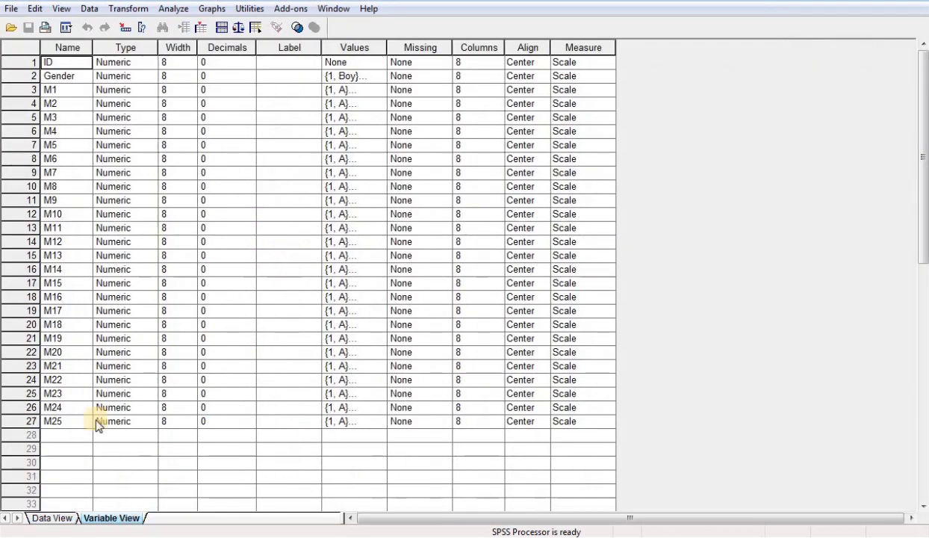
double_click(67, 89)
left_click(70, 90)
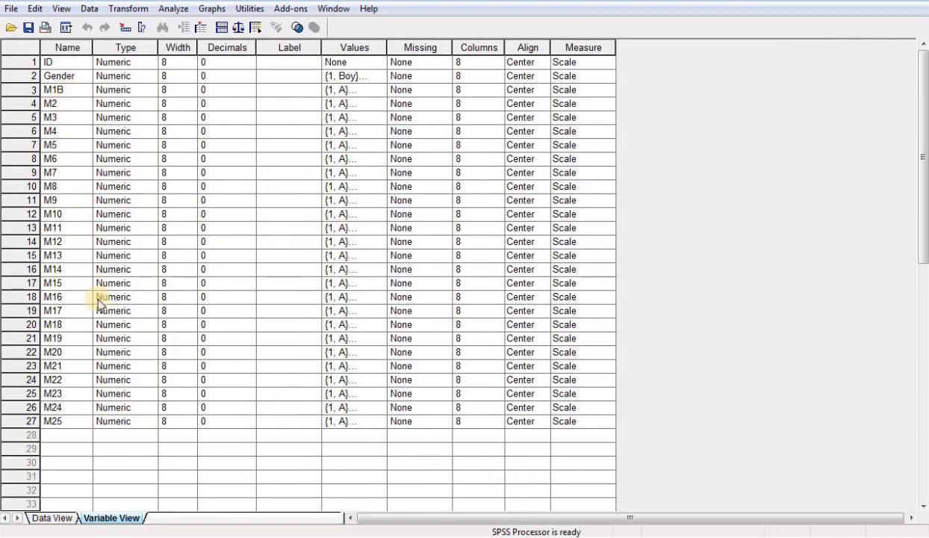
- Switch to the G12MathsB.sav dataset and copy its variable names M1B to M25B from the variable definitions
mouse_move(224, 535)
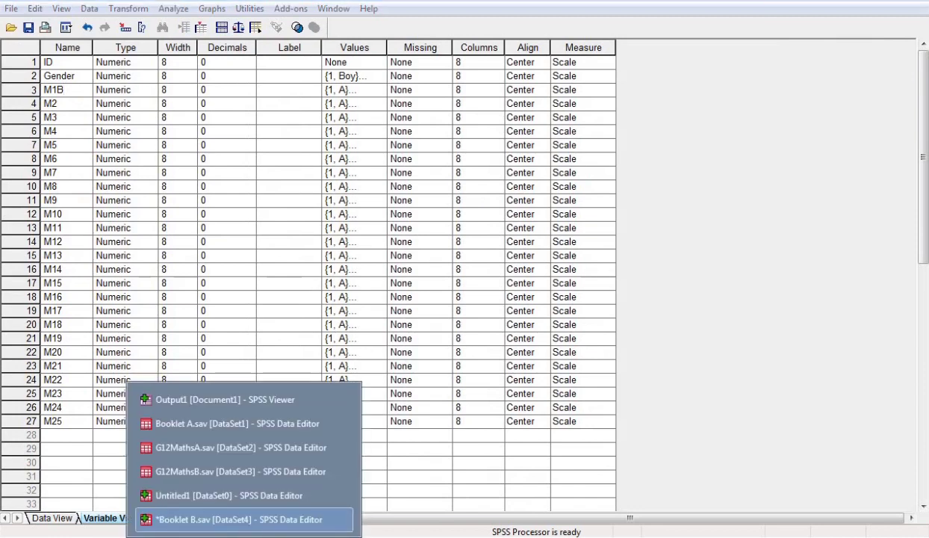
left_click(218, 459)
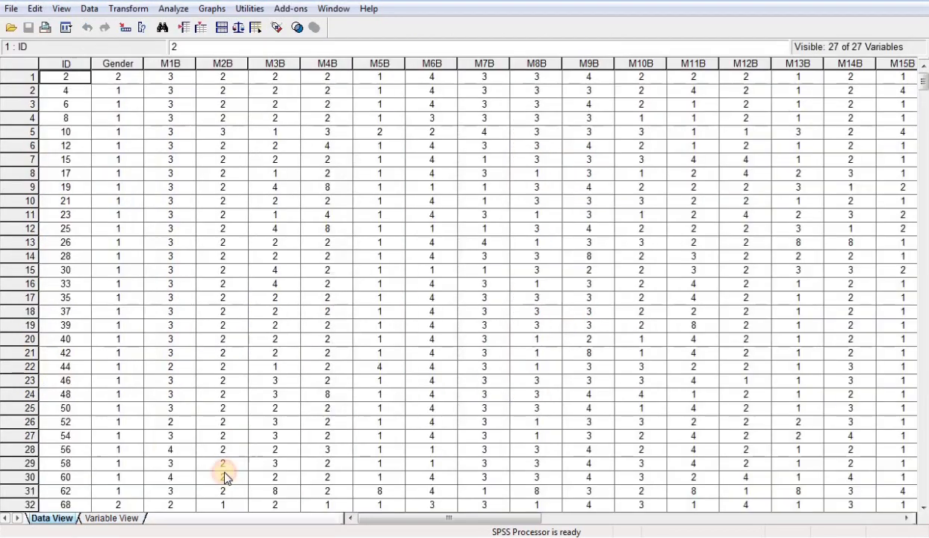
left_click(112, 519)
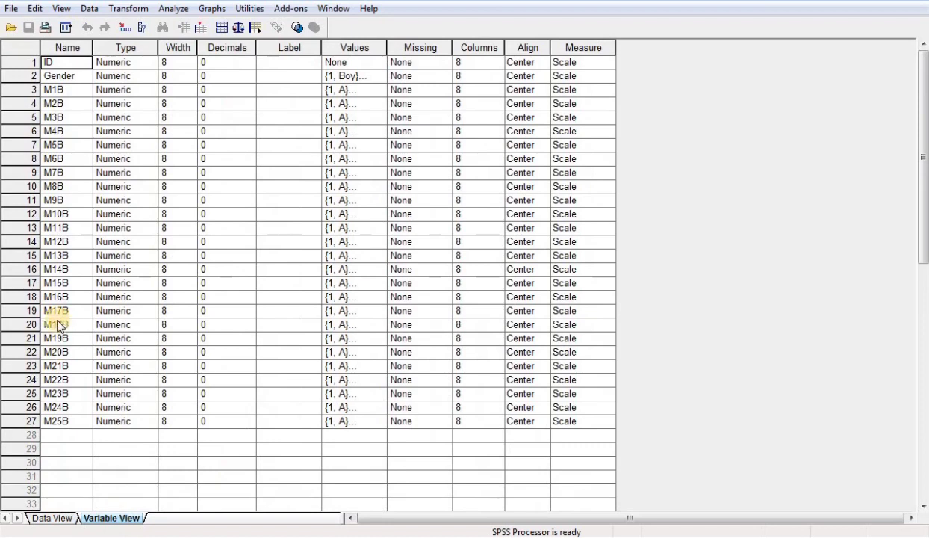
left_click_drag(55, 90, 67, 424)
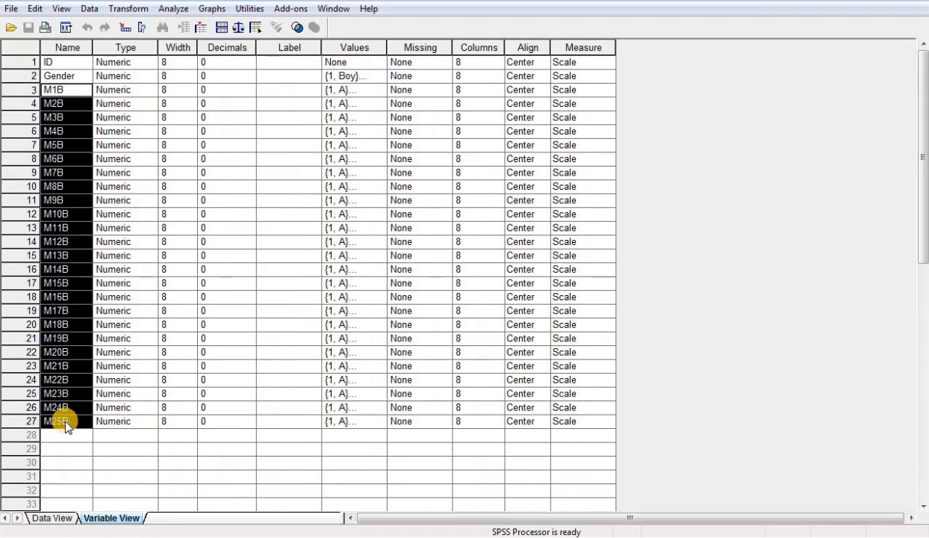
right_click(78, 365)
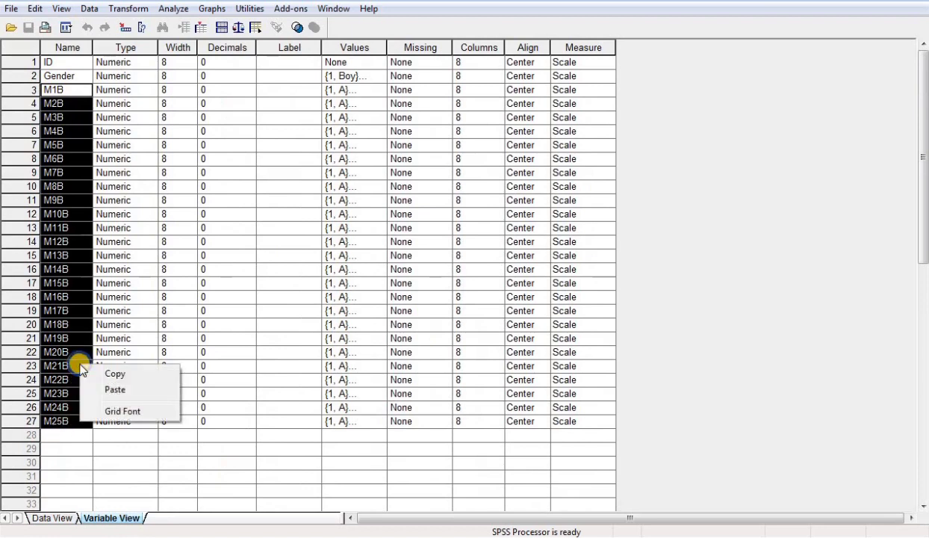
left_click(104, 374)
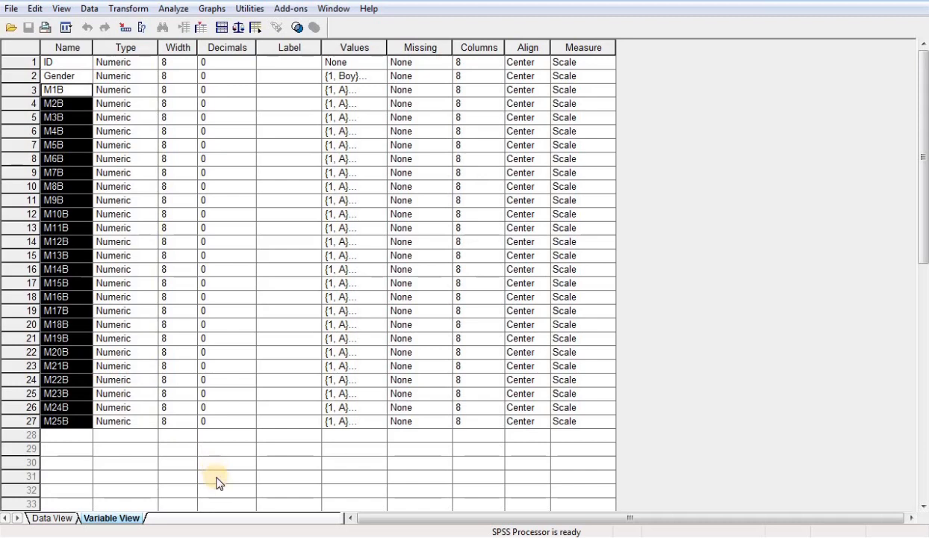
- Paste the copied names M1B to M25B over the item names in Booklet B.sav, and save the file from the case data
mouse_move(200, 469)
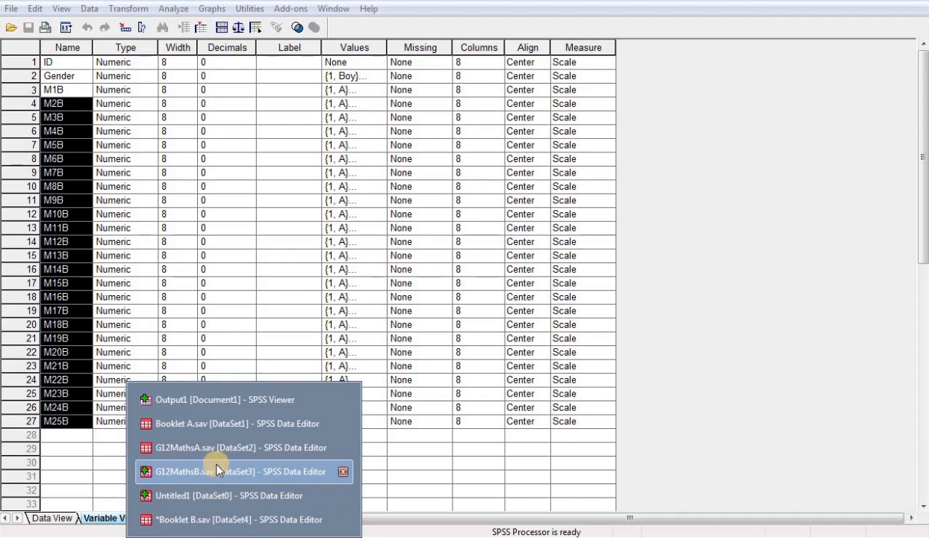
left_click(223, 523)
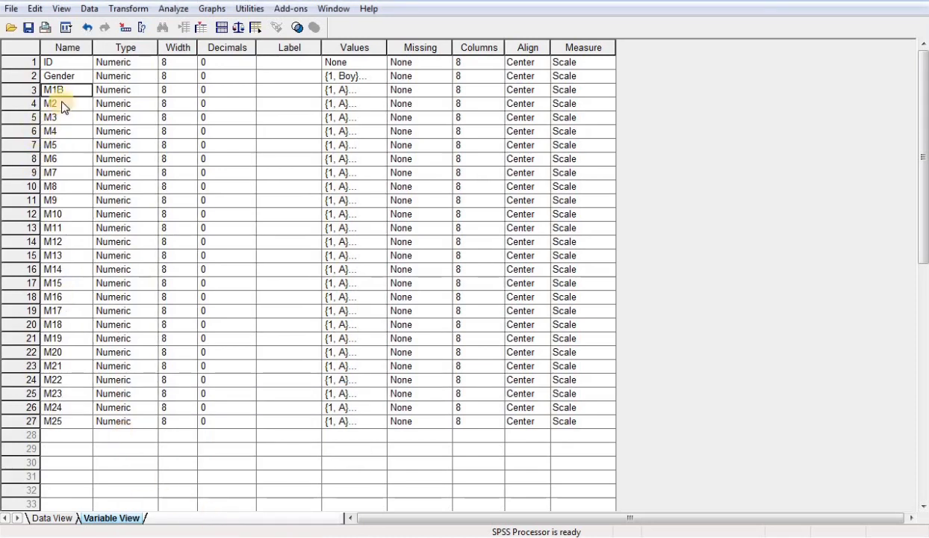
left_click_drag(63, 104, 62, 422)
right_click(68, 343)
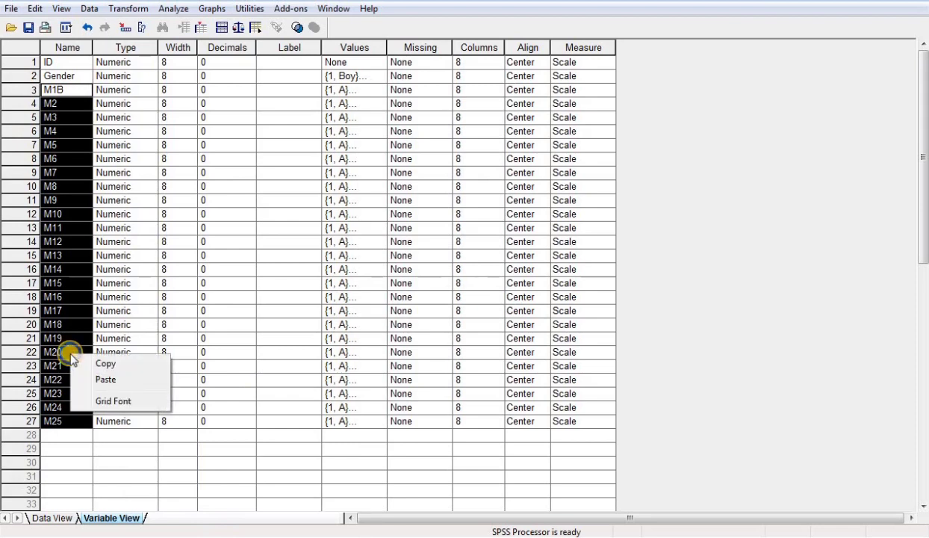
left_click(104, 380)
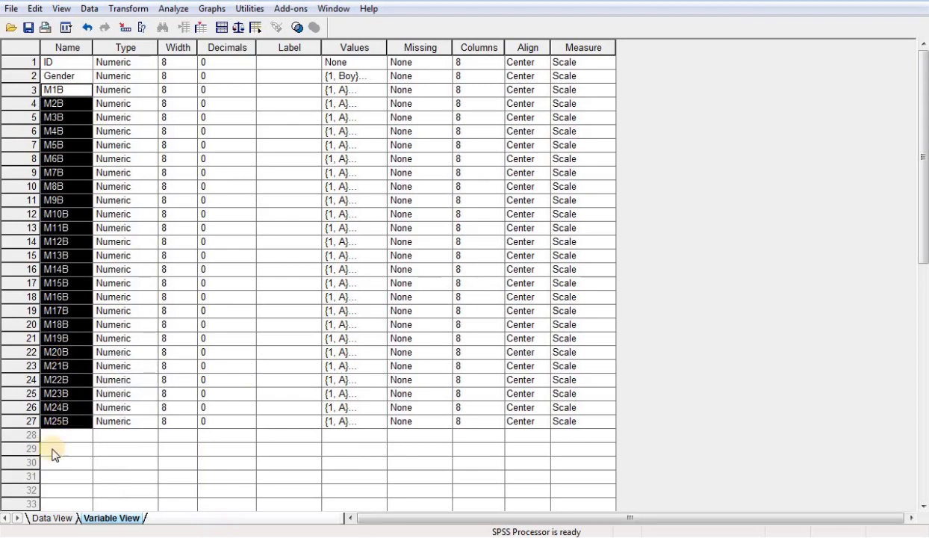
left_click(53, 518)
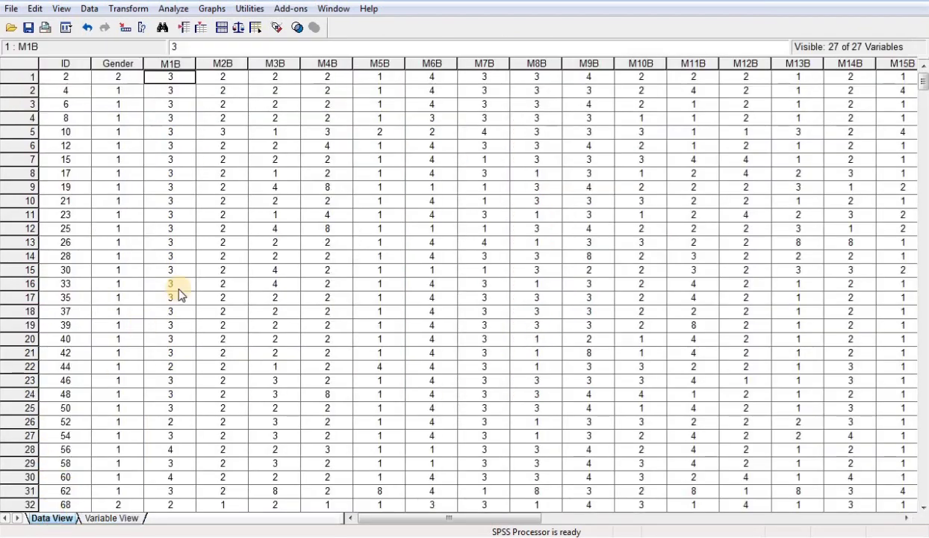
left_click(28, 30)
- Close the Booklet B, G12MathsB, G12MathsA and Untitled1 datasets, keeping Booklet A.sav as the active dataset
key("alt+Tab")
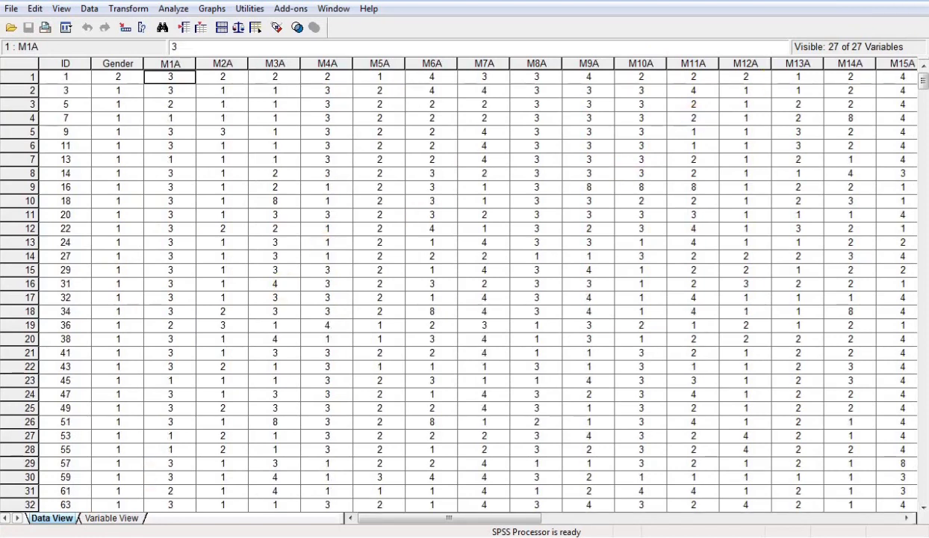
left_click(244, 536)
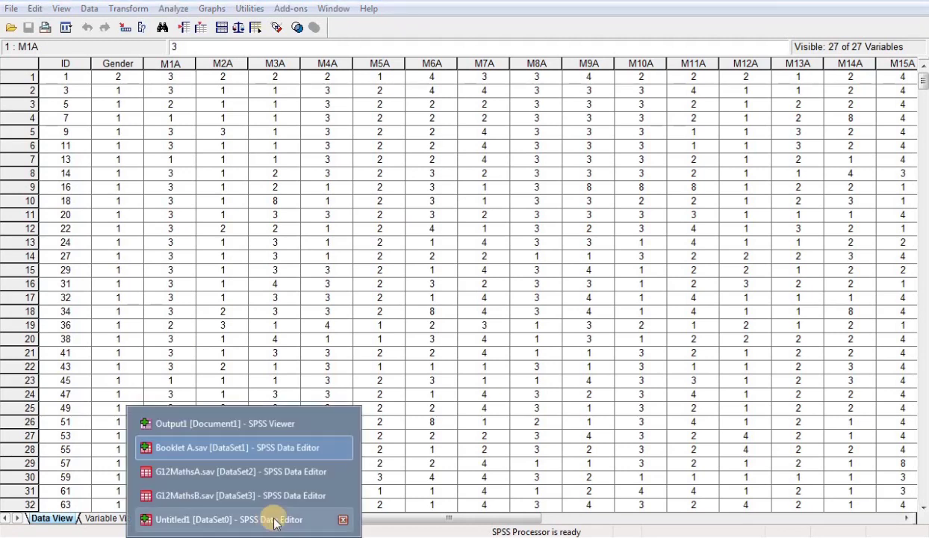
left_click(343, 495)
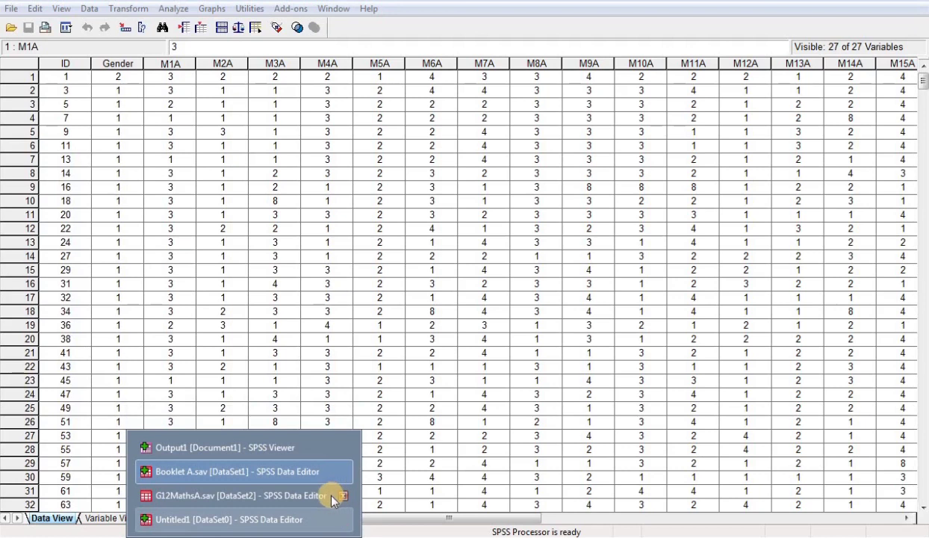
left_click(343, 496)
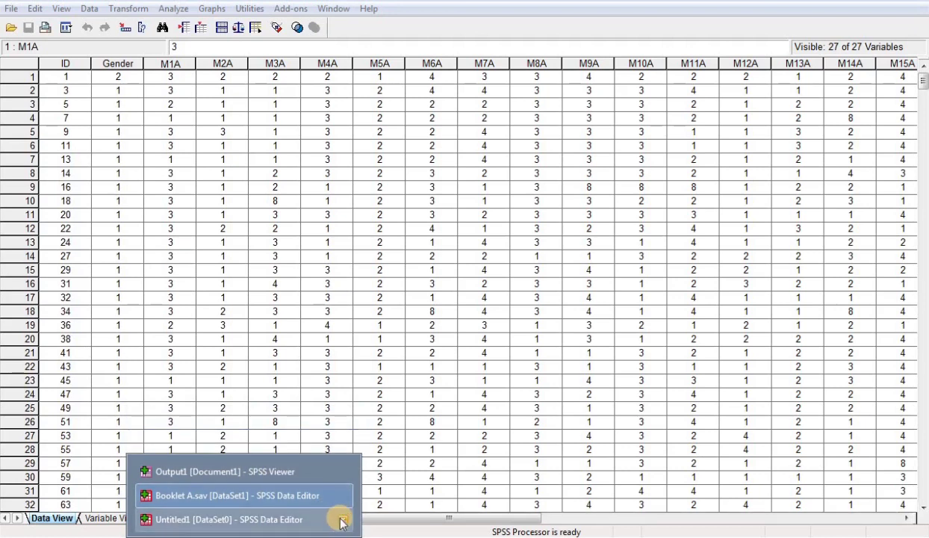
left_click(343, 519)
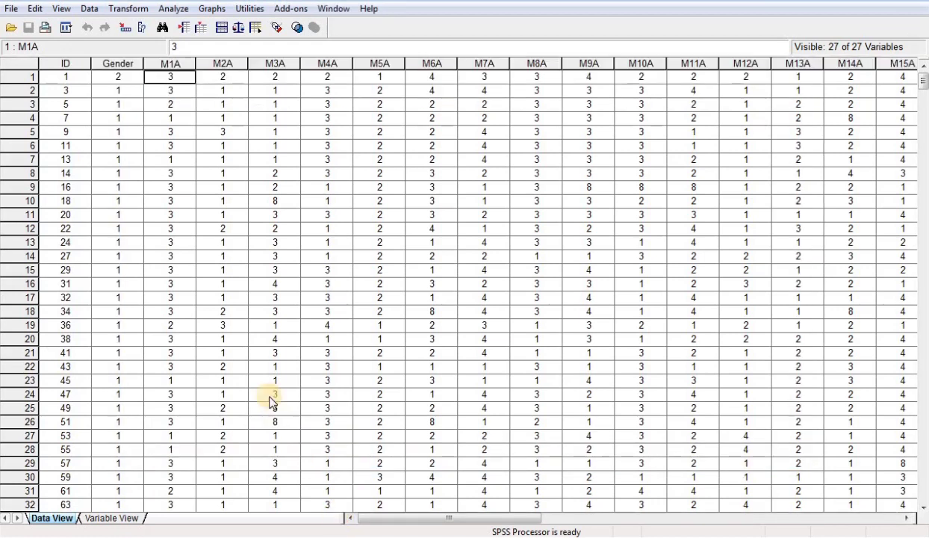
left_click(90, 9)
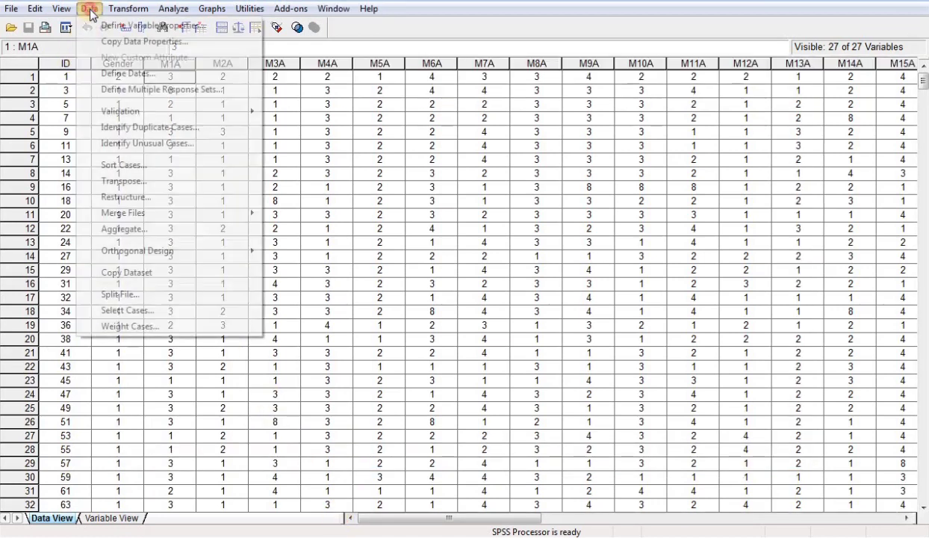
left_click(54, 113)
left_click(69, 104)
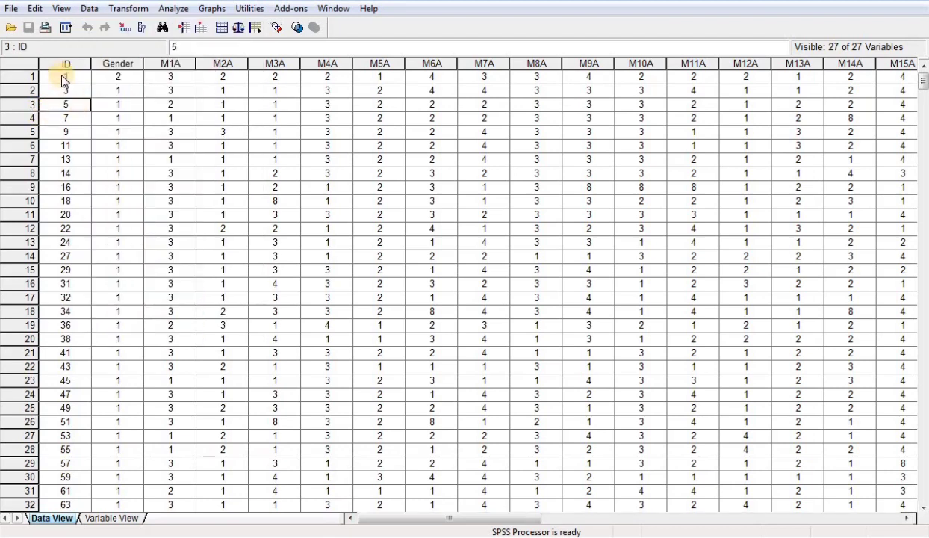
- Start merging files by adding cases to Booklet A.sav, choosing Booklet B from Merge Data Files 01 as the external SPSS data file
left_click(88, 11)
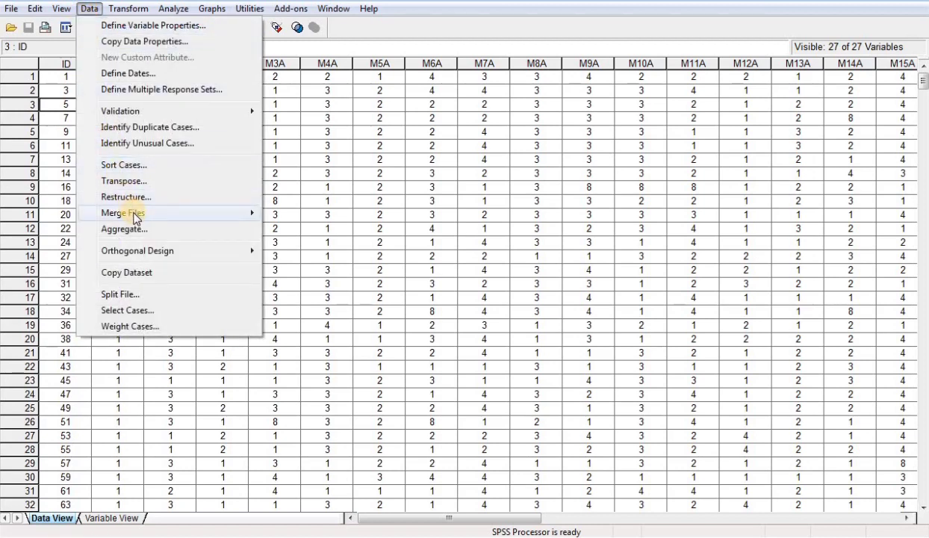
mouse_move(136, 218)
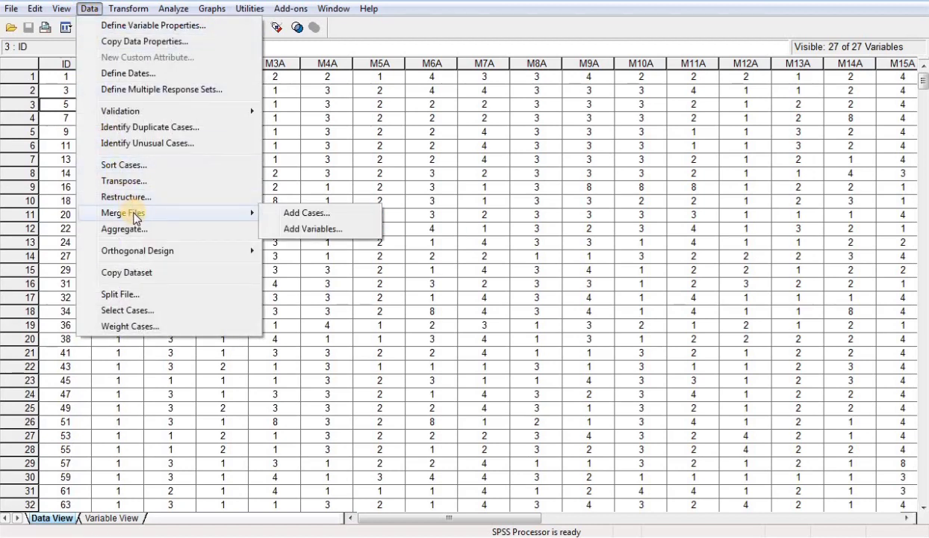
left_click(284, 213)
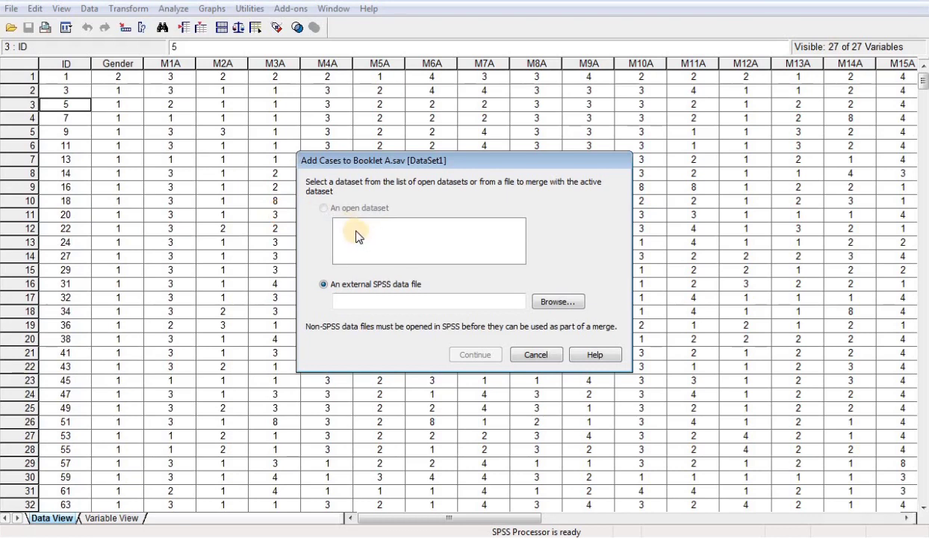
left_click(551, 302)
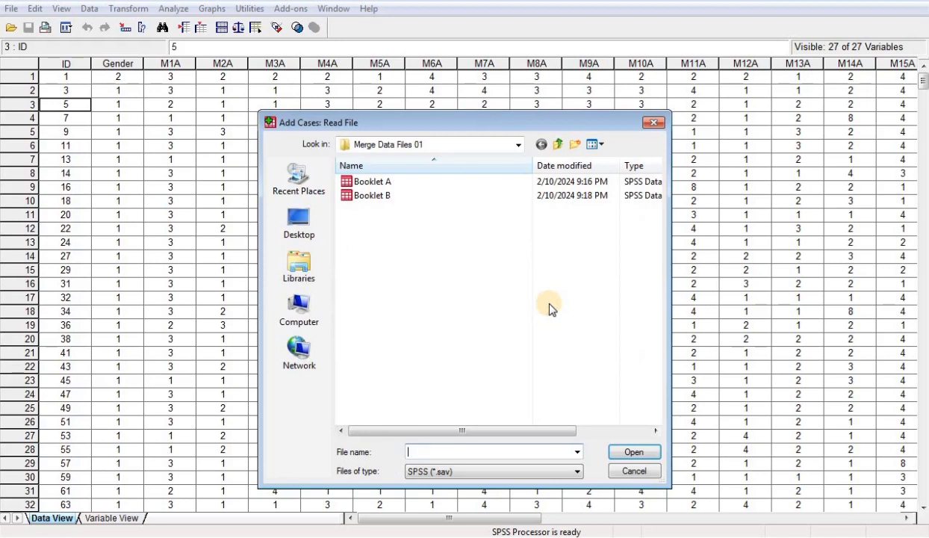
double_click(387, 198)
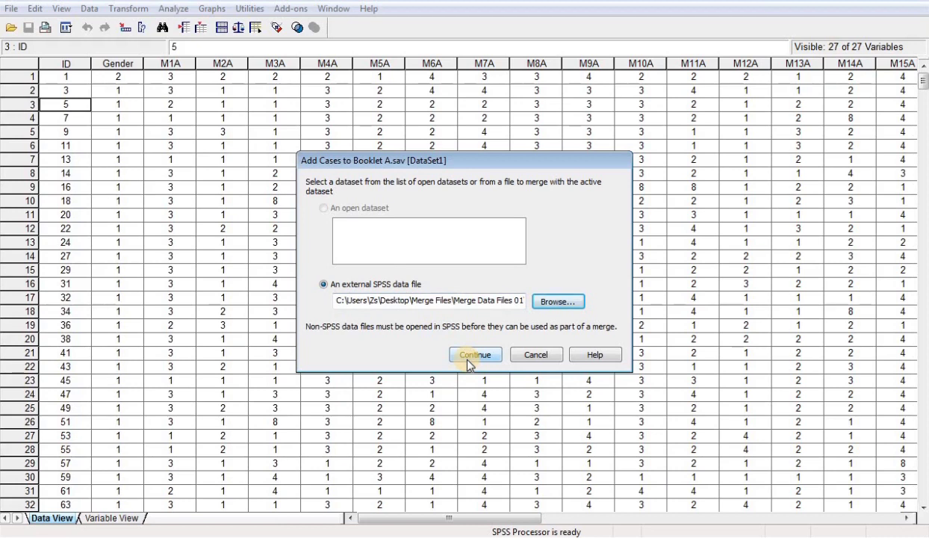
- Include all unpaired Booklet A and Booklet B item variables along with ID and Gender in the new active dataset, and run the merge
left_click(468, 360)
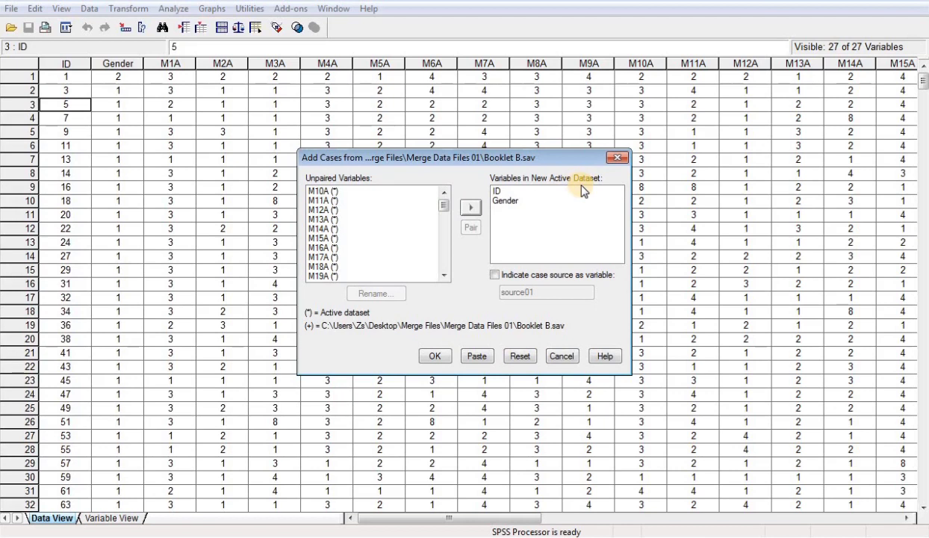
left_click_drag(324, 190, 332, 320)
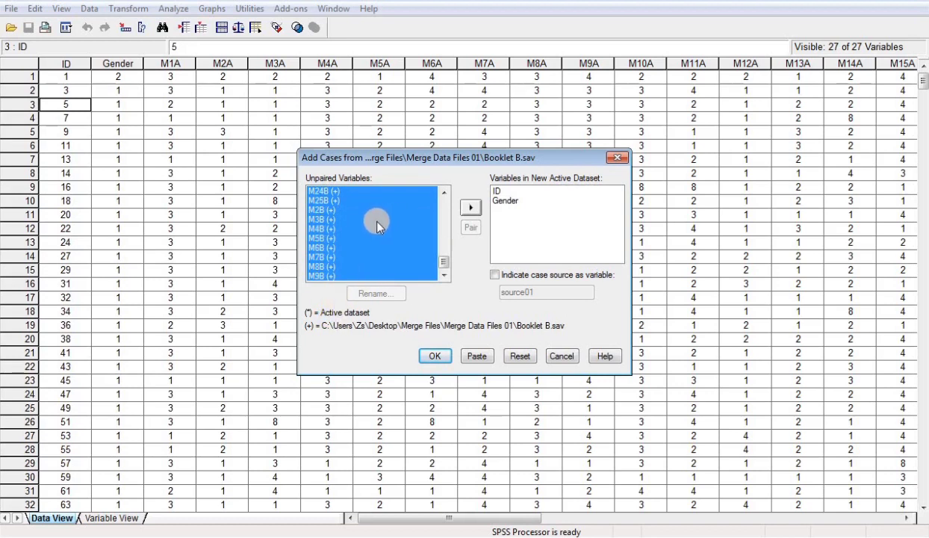
left_click(471, 211)
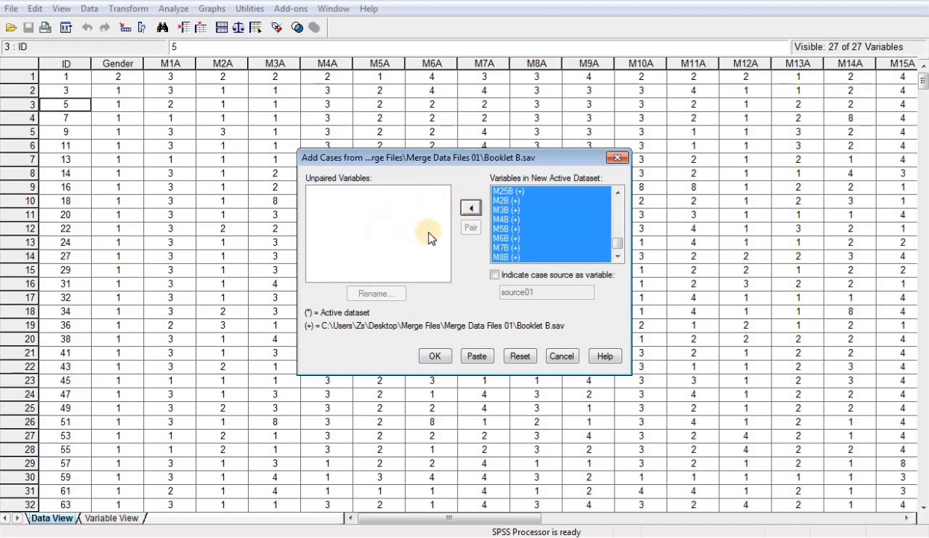
left_click_drag(617, 248, 616, 191)
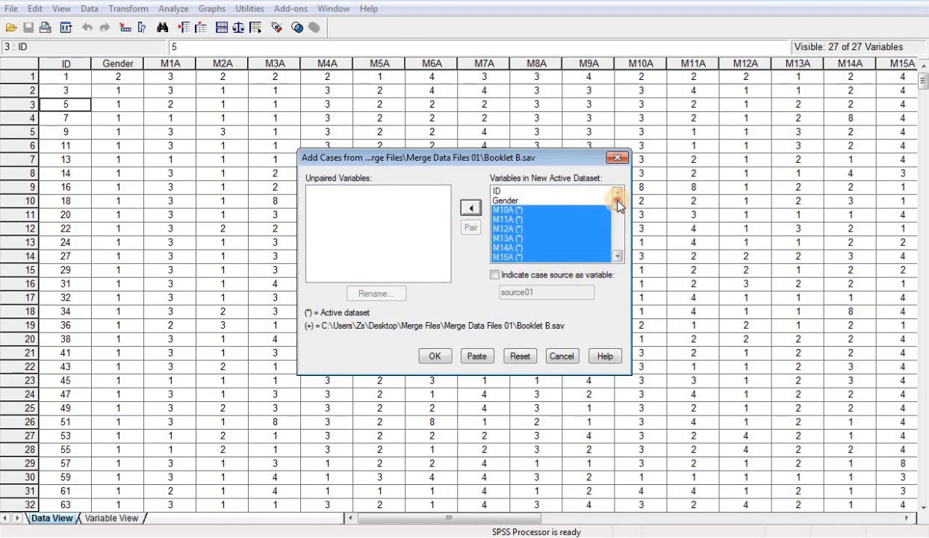
left_click(571, 191)
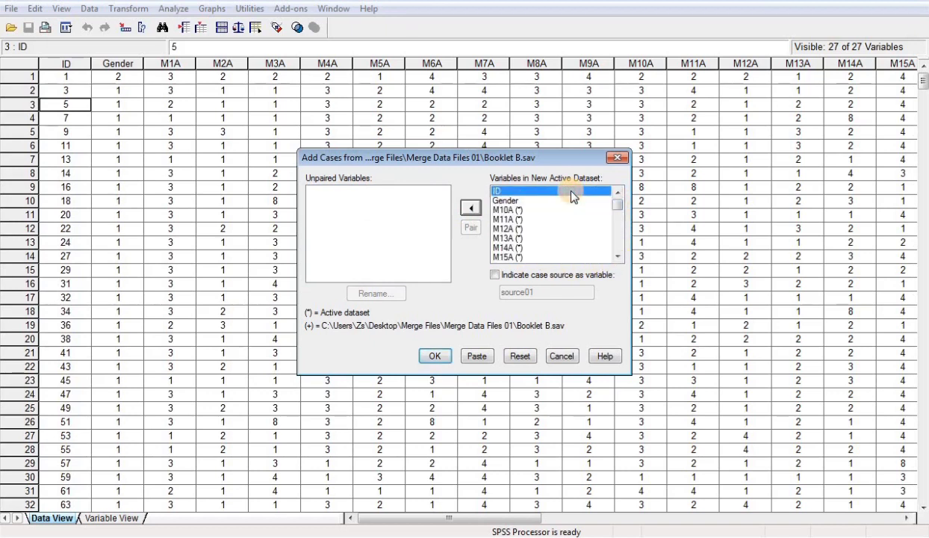
left_click(435, 356)
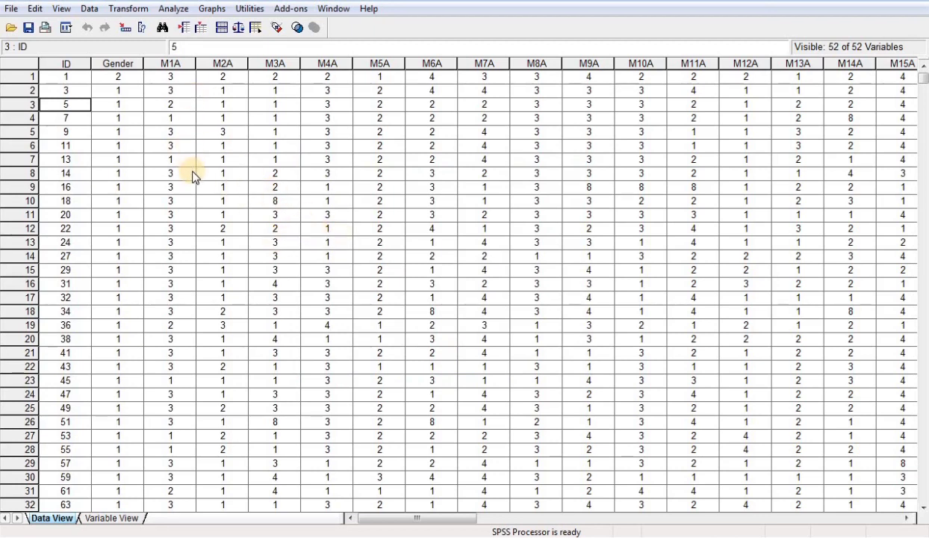
- Sort the merged cases by ID in ascending order, replacing the previous Booklet sort key
key("ctrl+Right")
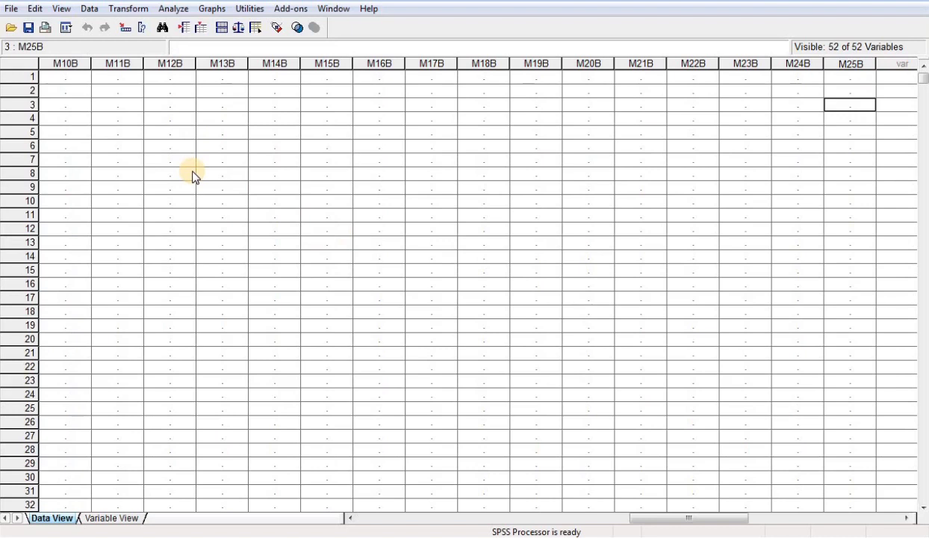
key("ctrl+Down")
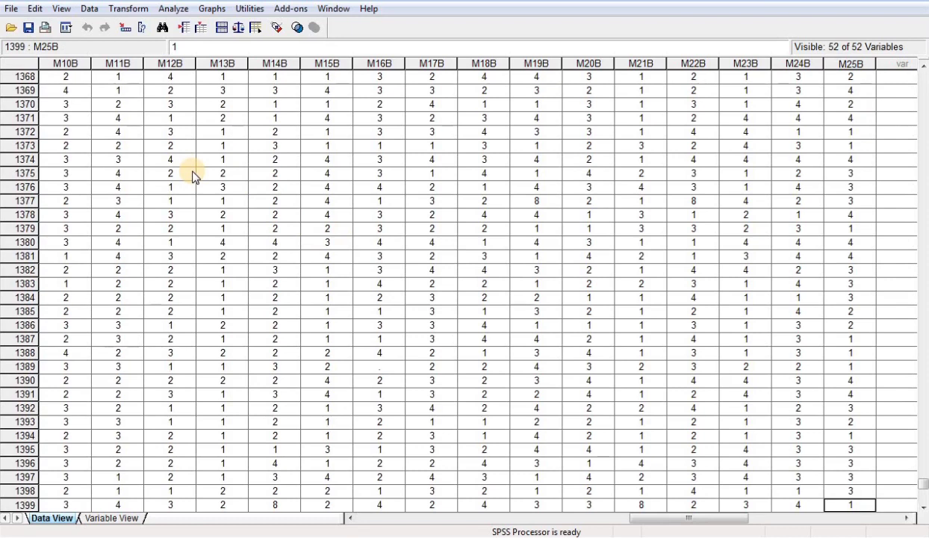
key("ctrl+Up")
key("ctrl+Left")
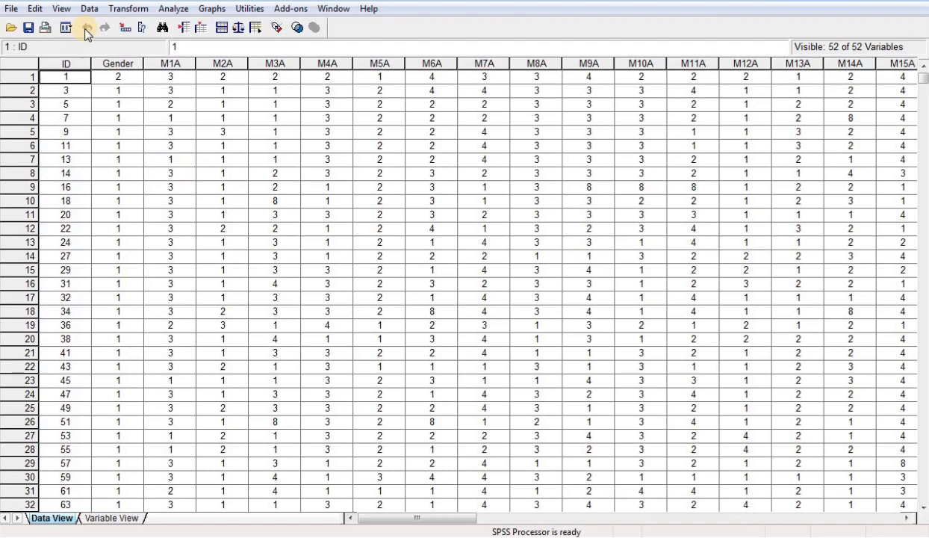
left_click(65, 27)
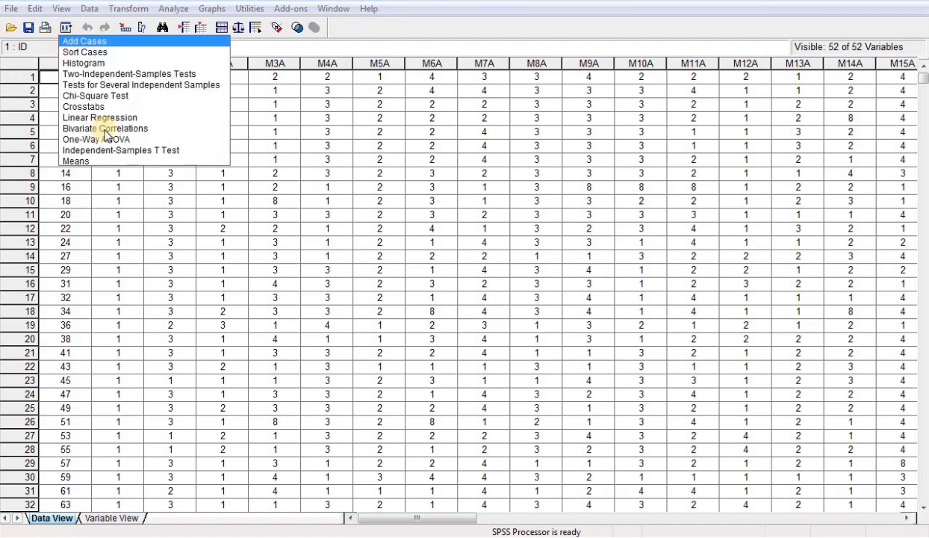
left_click(121, 198)
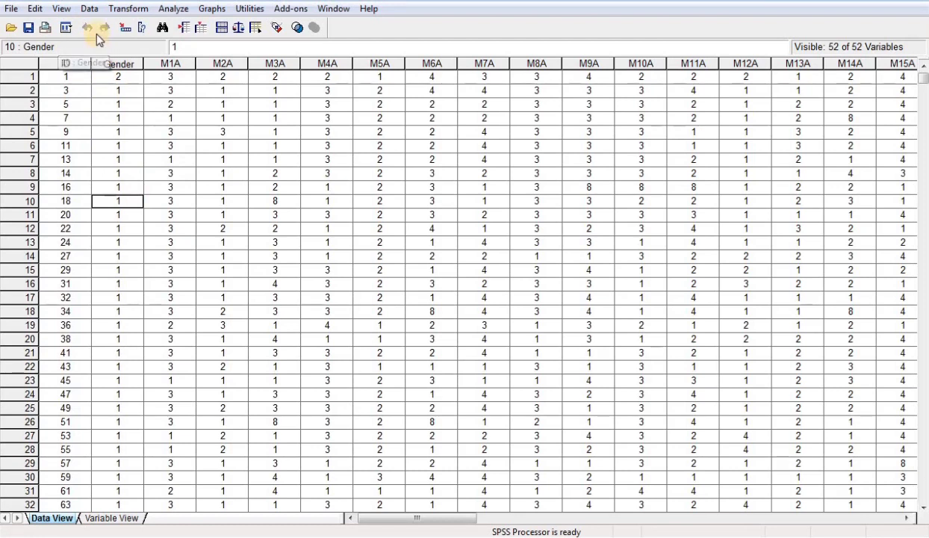
left_click(89, 9)
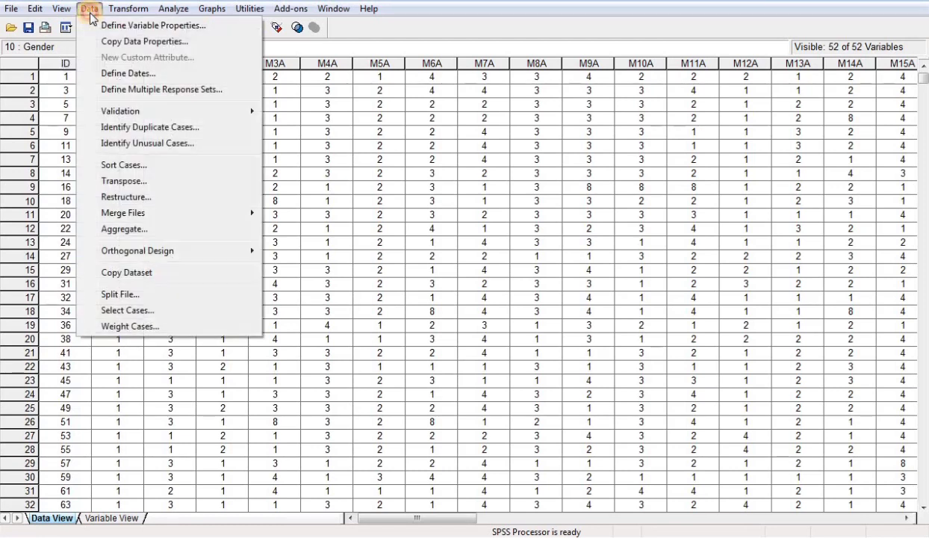
left_click(123, 164)
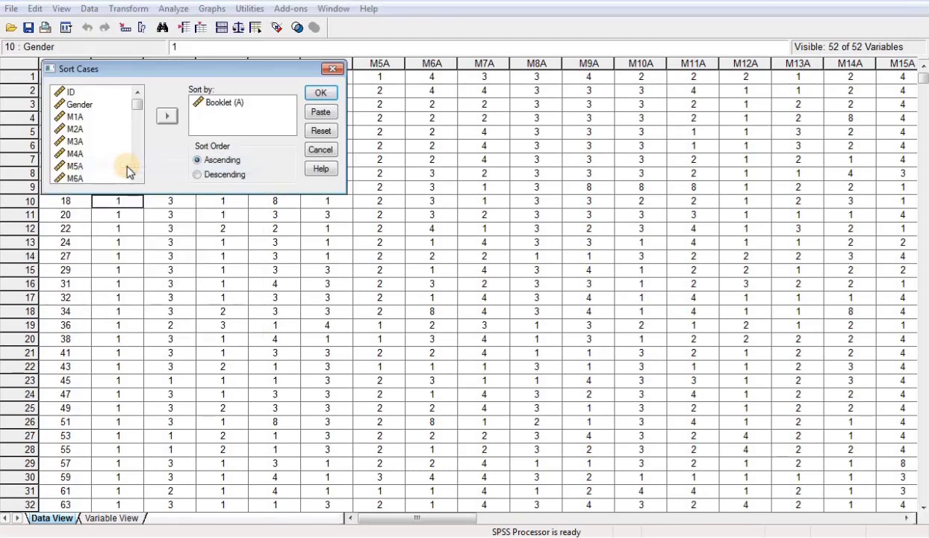
left_click(317, 132)
left_click(168, 117)
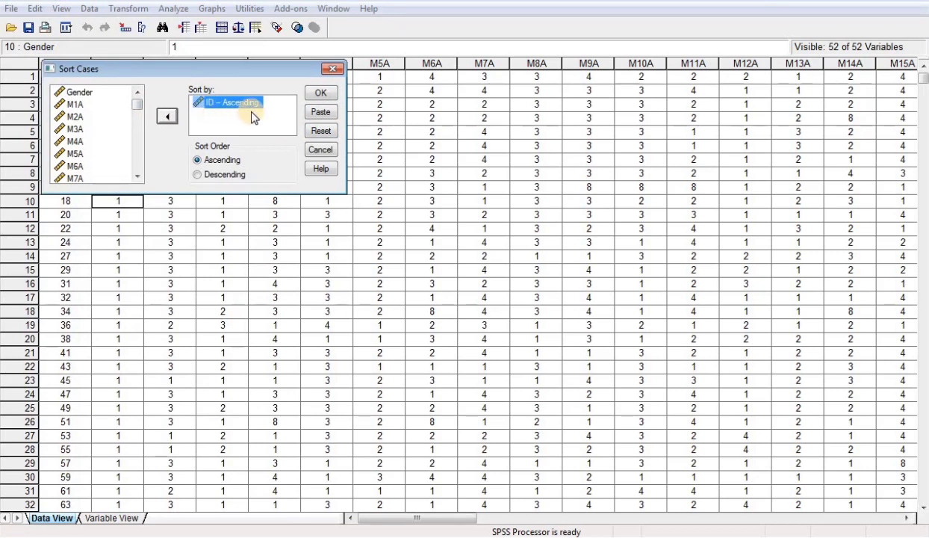
left_click(319, 94)
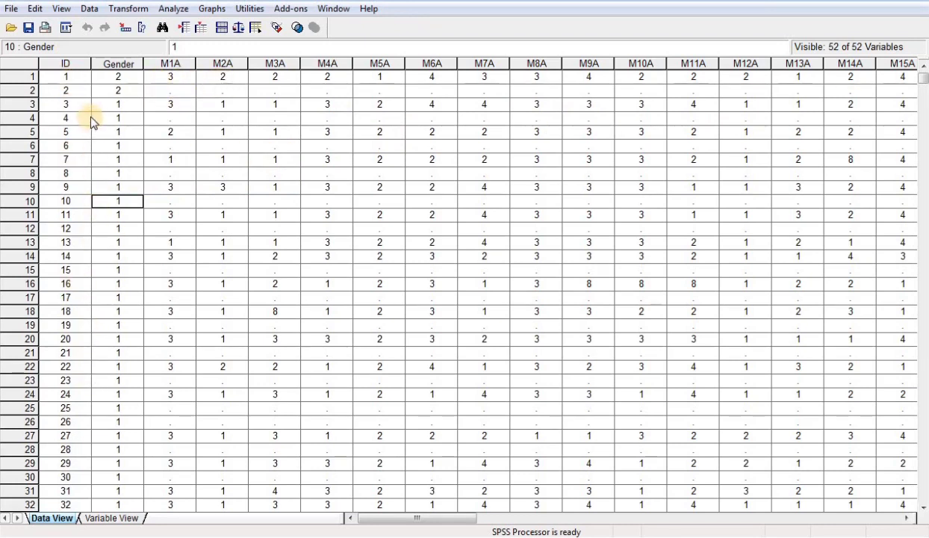
- Examine the sorted cases across the Booklet A and Booklet B item columns to compare which booklet each ID has responses for
left_click(73, 80)
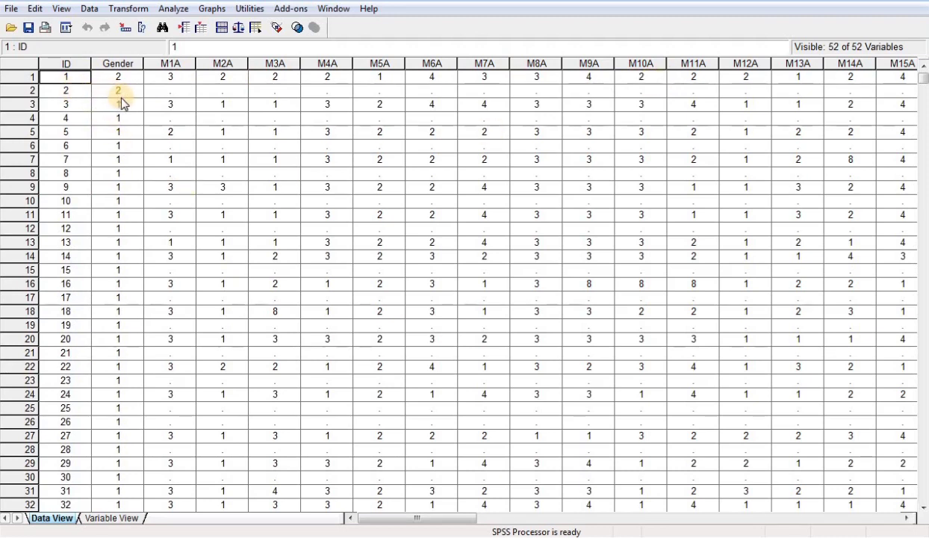
left_click(76, 106)
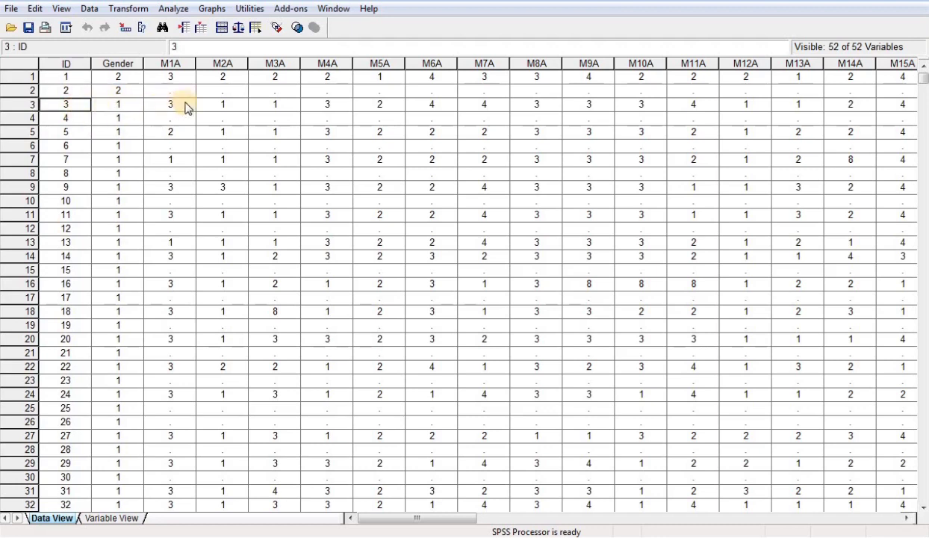
left_click(242, 92)
left_click(237, 119)
left_click(234, 148)
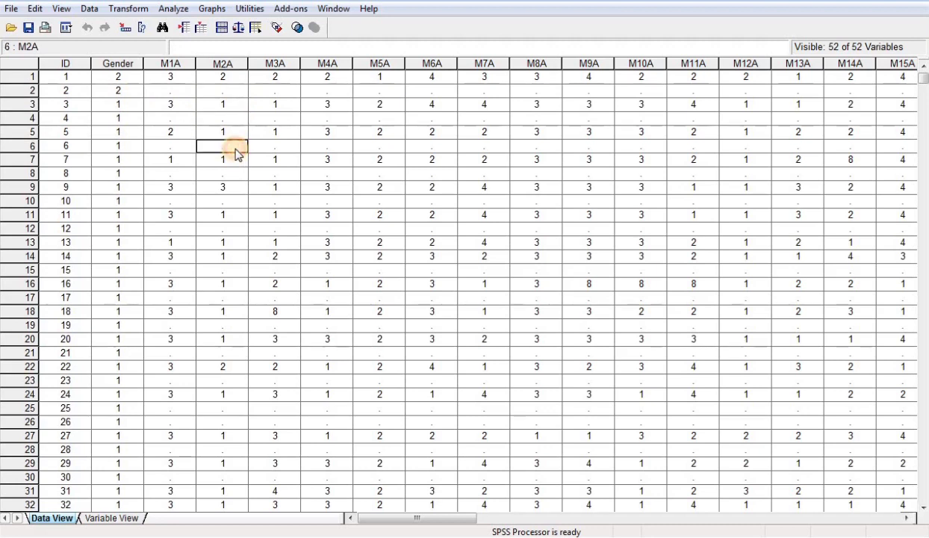
left_click(442, 84)
key("Right")
key("Right")
key("Right")
key("Right")
key("Right")
key("Right")
key("Right")
key("Right")
key("Right")
key("Right")
key("Right")
key("Right")
key("Right")
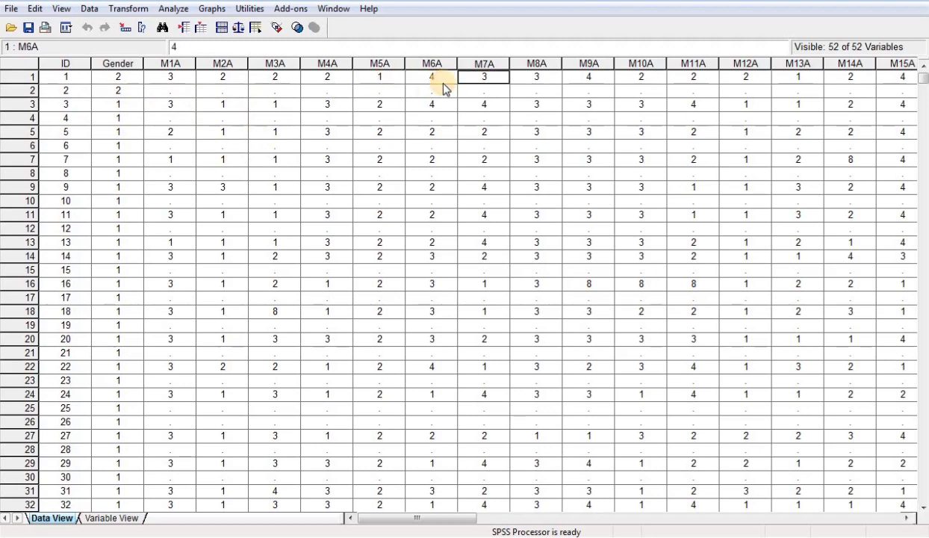
key("Right")
key("Right")
key("Right")
key("Right")
key("Right")
key("Right")
key("Right")
key("Right")
key("Right")
key("Right")
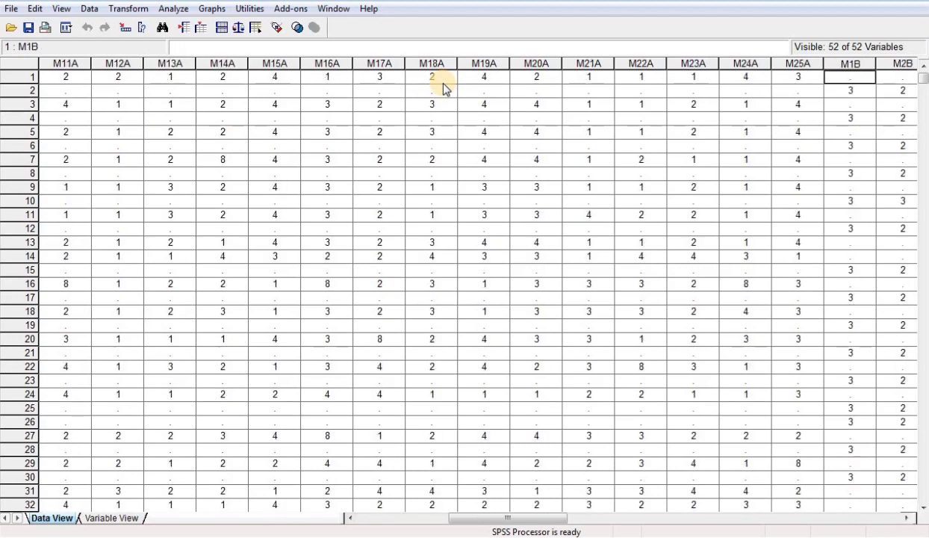
key("Right")
key("Right")
key("Right")
key("Right")
key("Right")
key("Right")
key("Right")
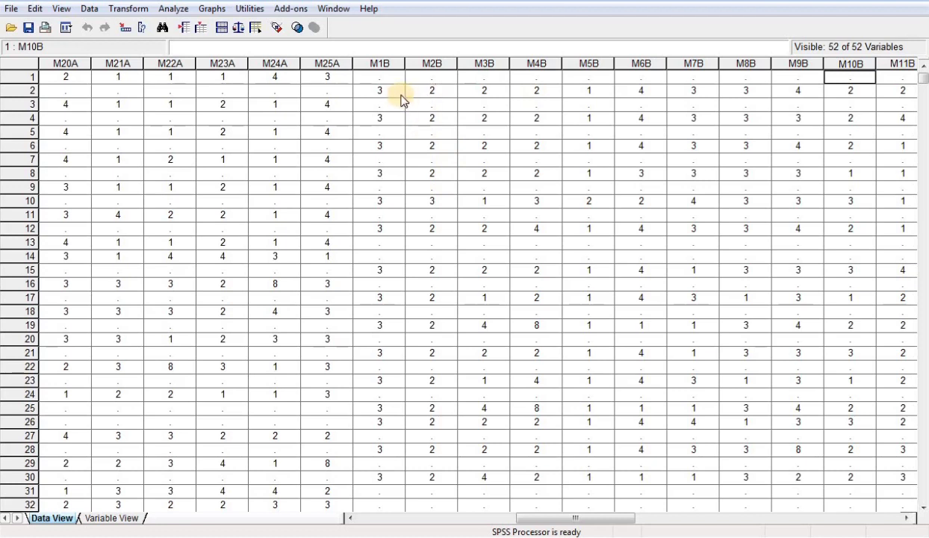
left_click(433, 90)
key("Home")
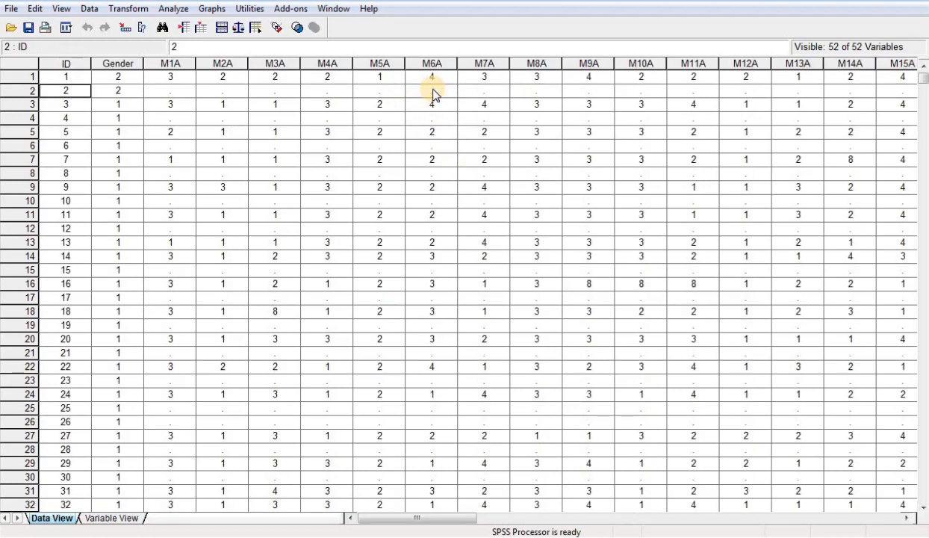
- Set both the width and the display column size of the ID variable to 4 in the variable definitions
left_click(112, 518)
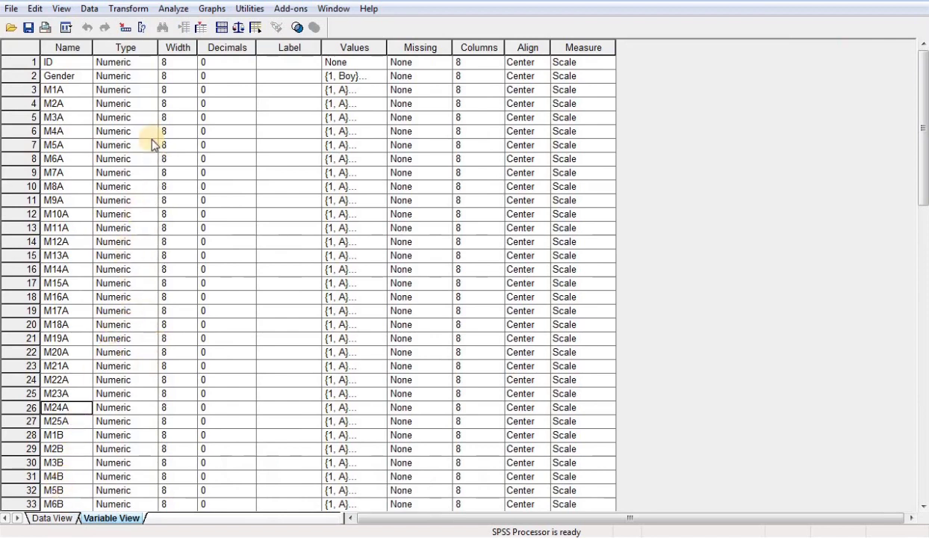
left_click(169, 64)
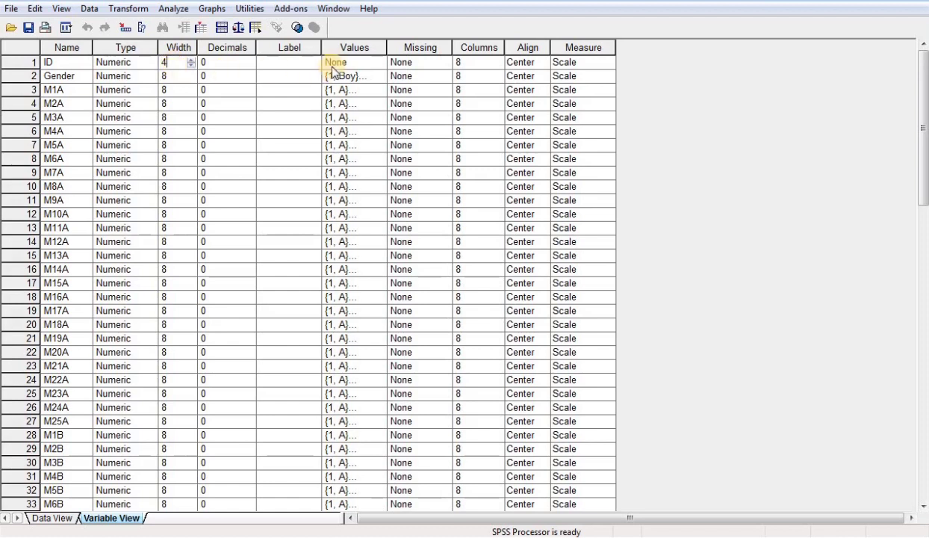
left_click(477, 65)
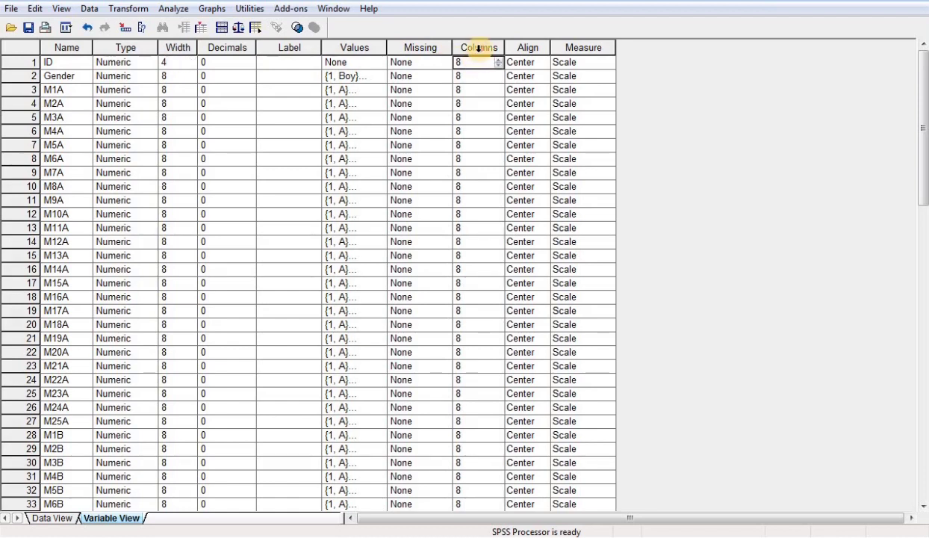
type("4")
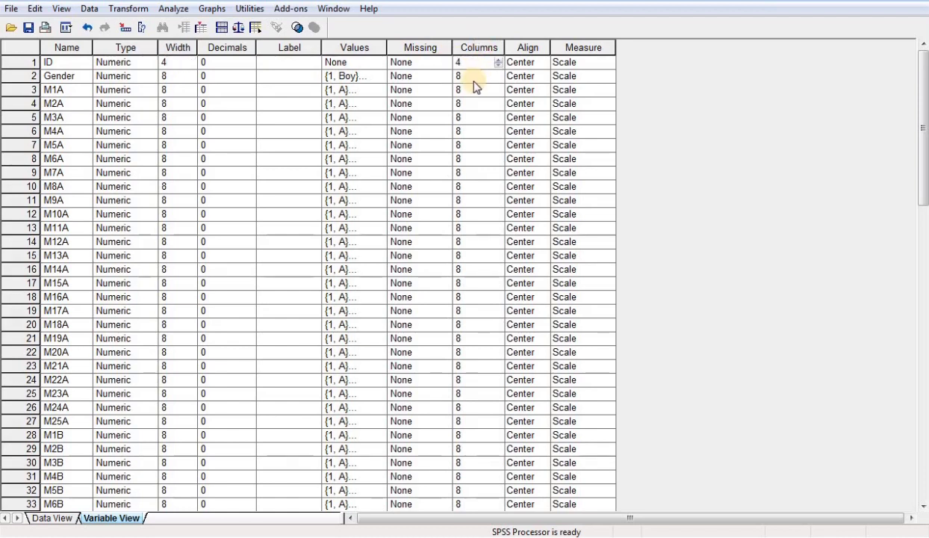
- Set the width of the Gender variable to 1 in the variable definitions
left_click(166, 75)
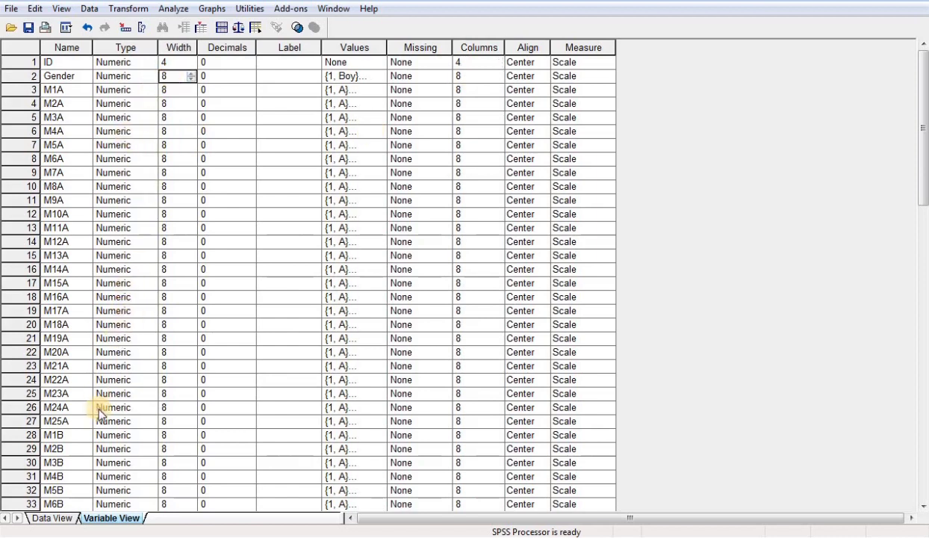
left_click(62, 521)
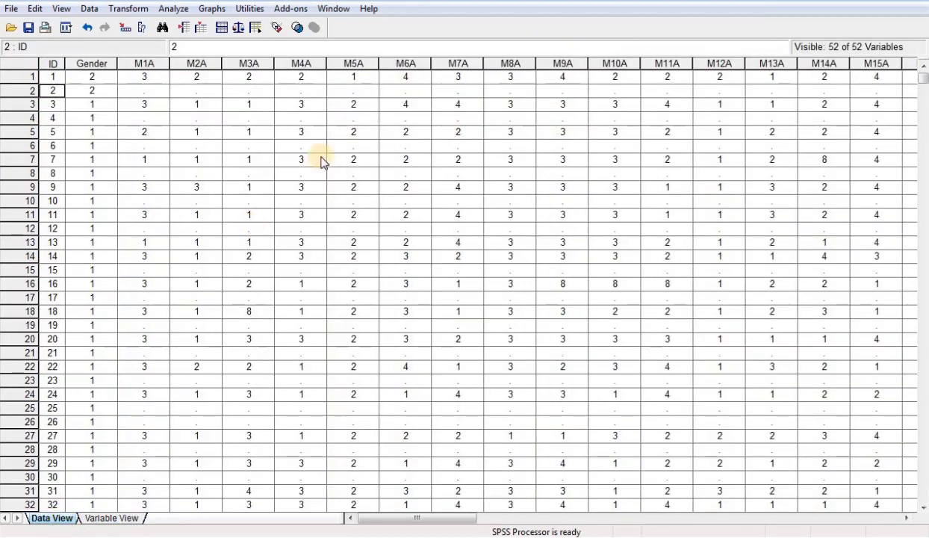
scroll(412, 213, "down", 3)
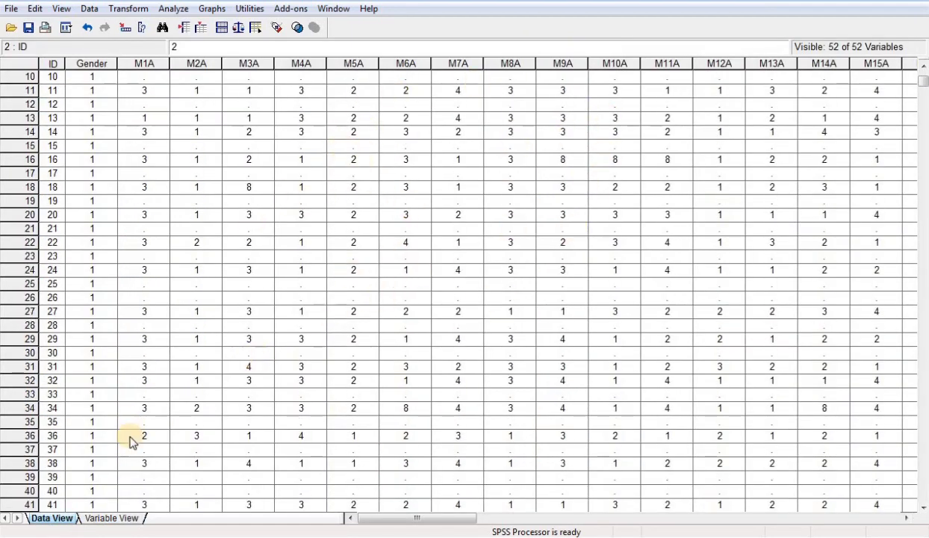
left_click(112, 518)
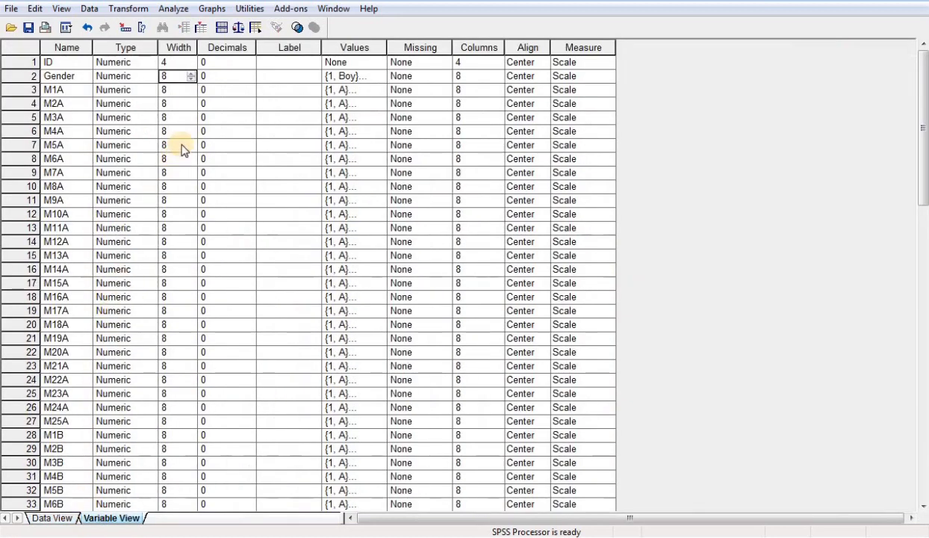
type("1")
left_click(220, 102)
left_click(185, 81)
- Copy Gender's width of 1 to all item variables from M1A to M25B
right_click(184, 80)
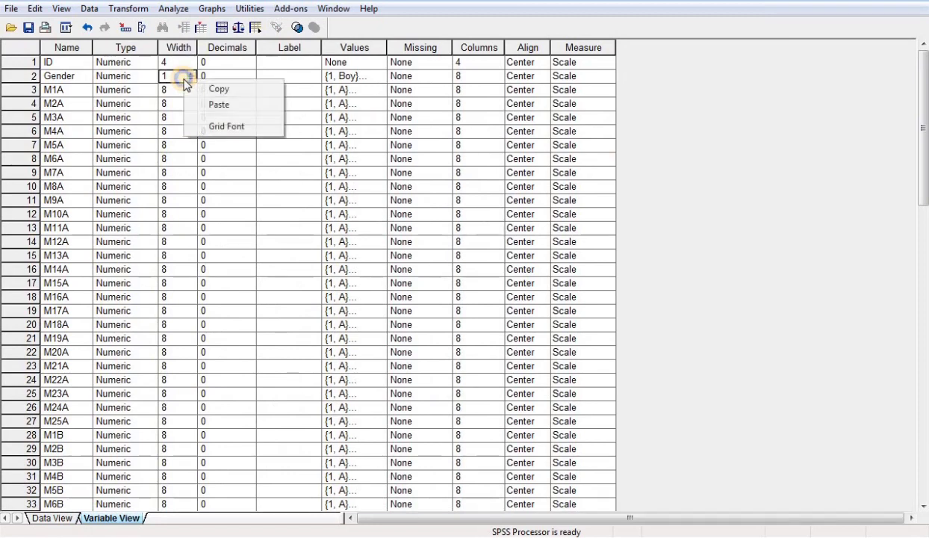
left_click(211, 89)
left_click_drag(183, 90, 190, 403)
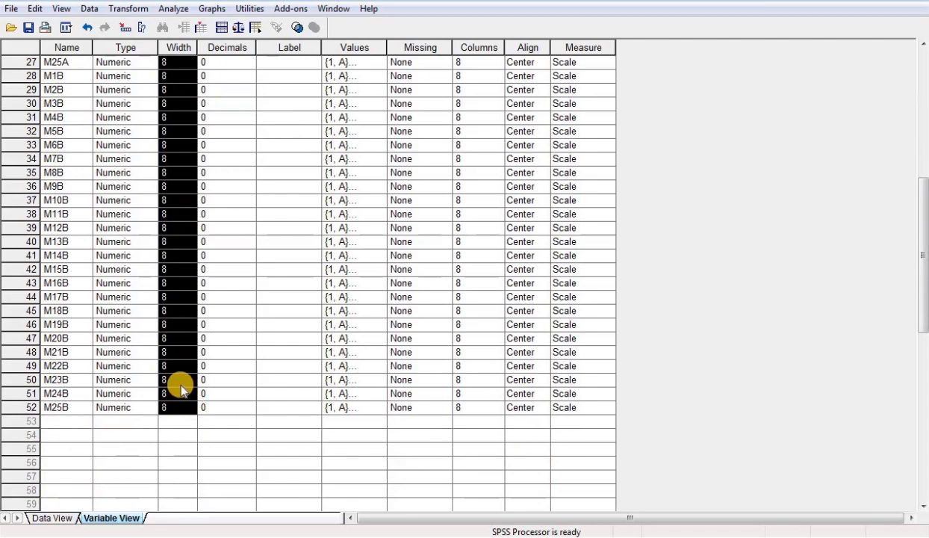
right_click(184, 389)
left_click(215, 411)
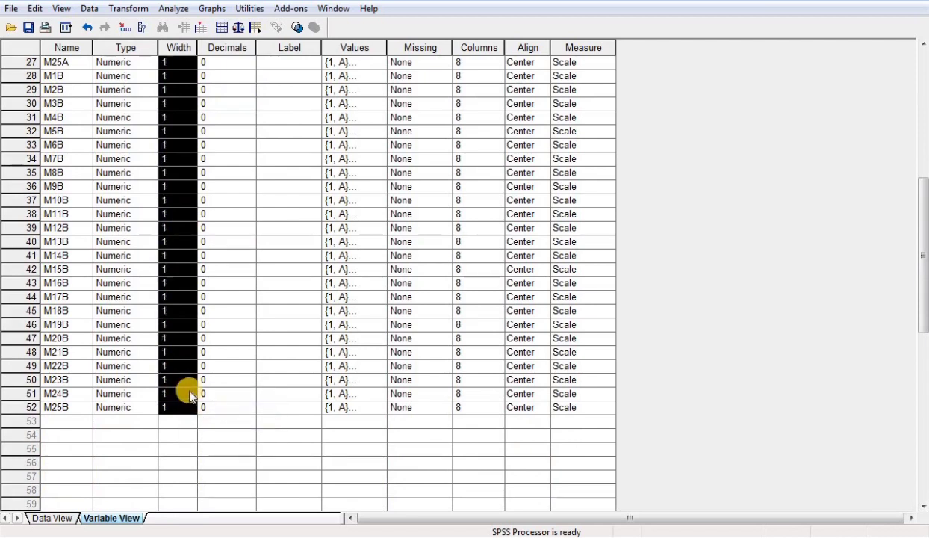
left_click(189, 393)
left_click(192, 397)
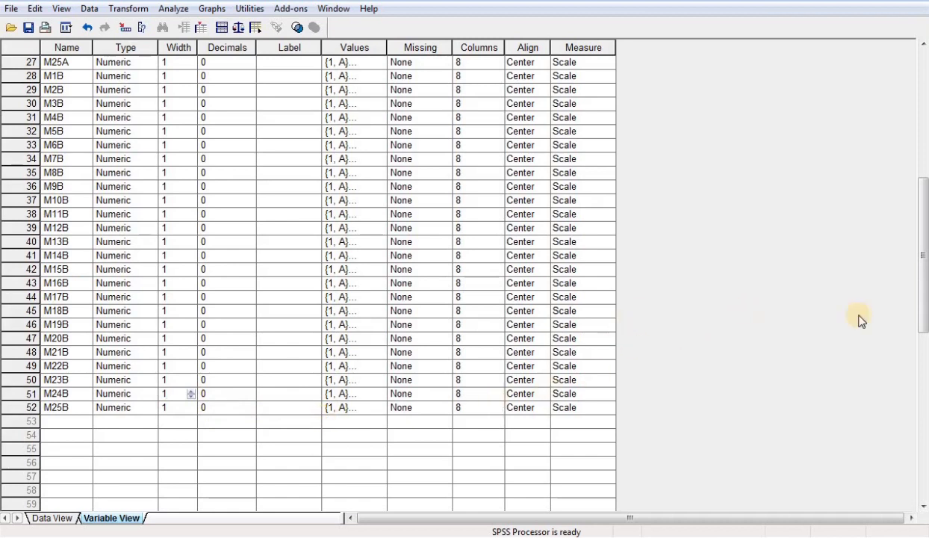
left_click_drag(924, 297, 907, 92)
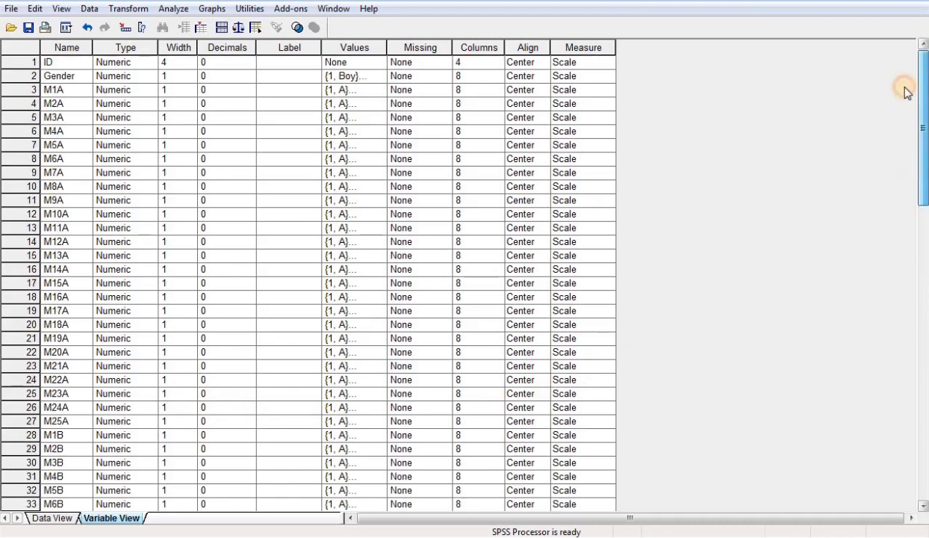
- Paste the copied value 1 as the display column size of Gender and all item variables from M1A to M25B
left_click(491, 79)
left_click_drag(493, 88, 465, 451)
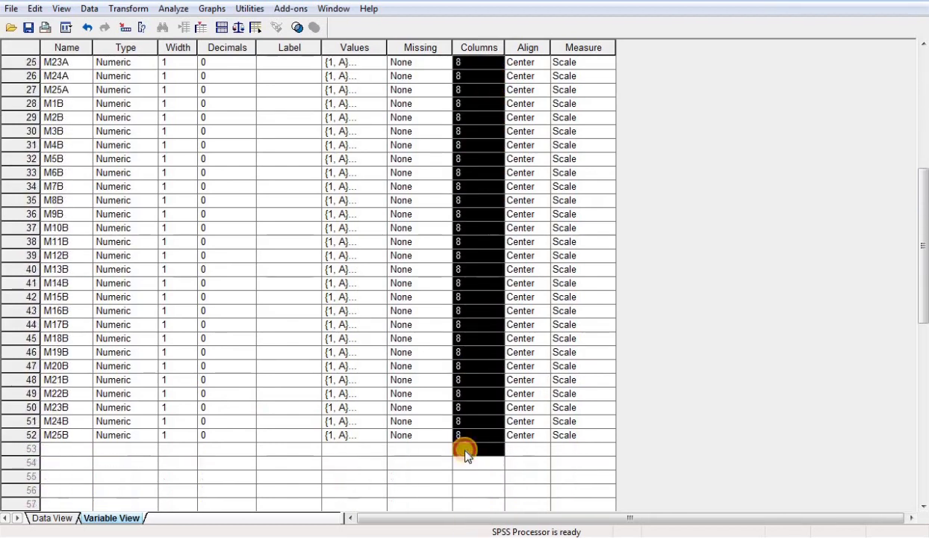
right_click(467, 437)
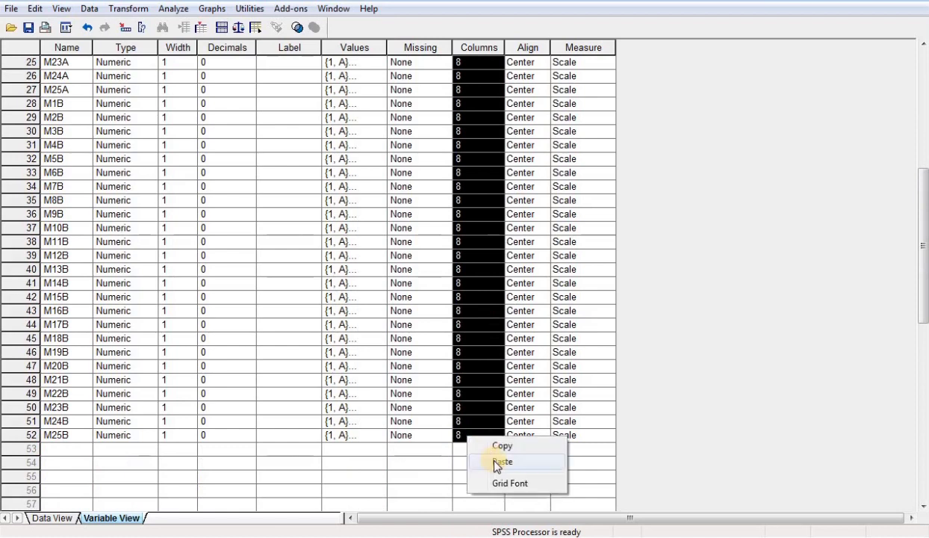
left_click(479, 460)
left_click(475, 407)
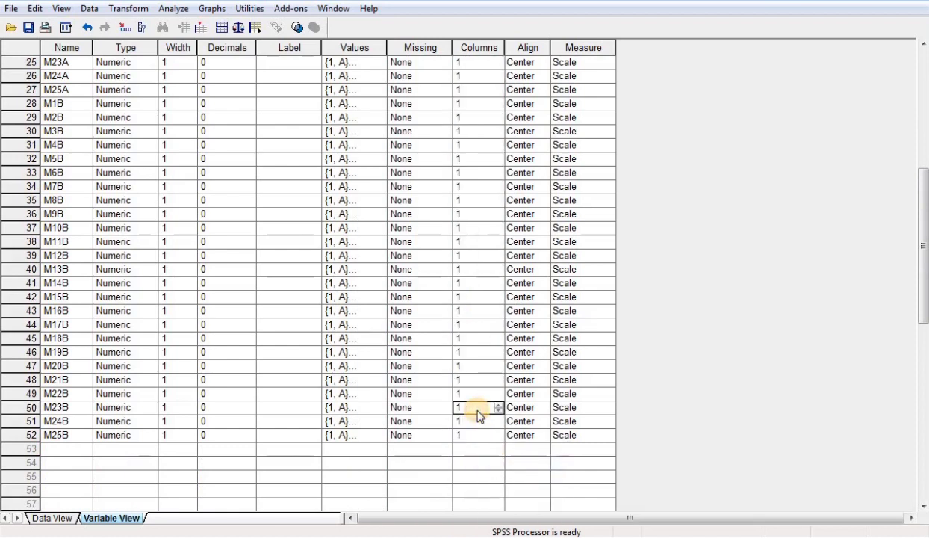
left_click_drag(924, 189, 904, 17)
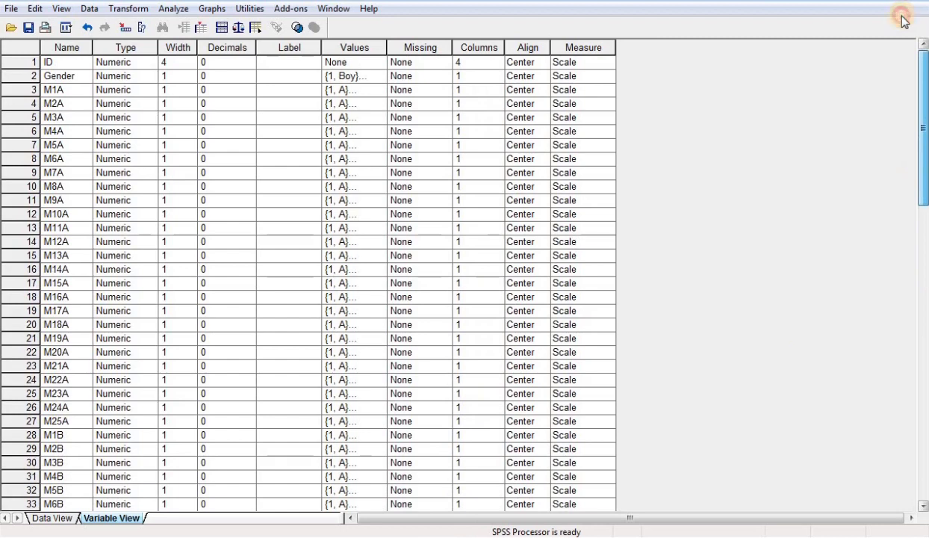
- Examine the value labels defined for the Gender variable and for item M1A without changing them
left_click(381, 75)
left_click(382, 76)
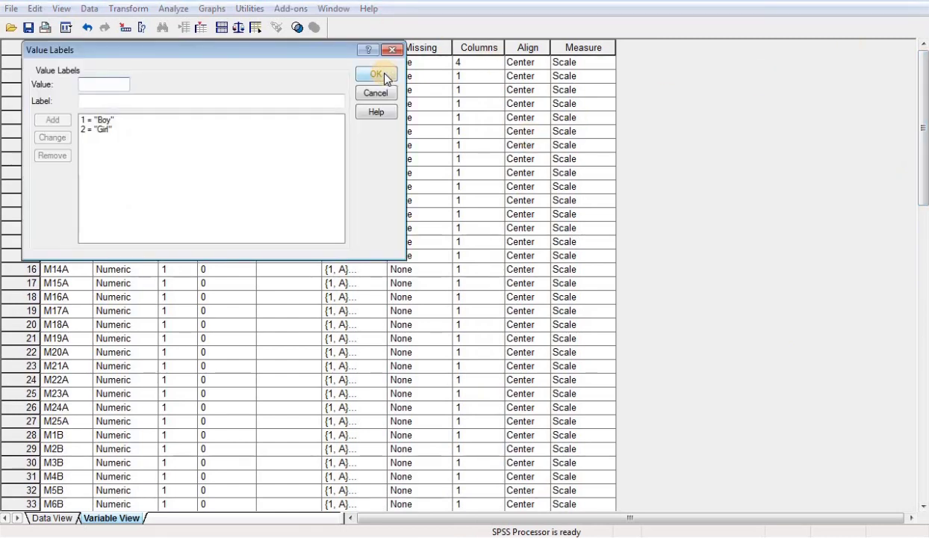
left_click(117, 119)
left_click(109, 129)
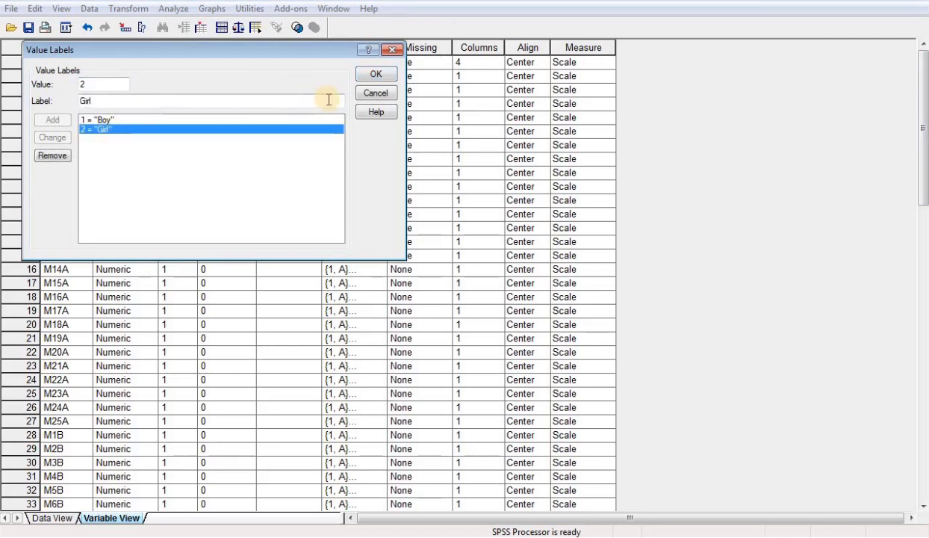
left_click(368, 91)
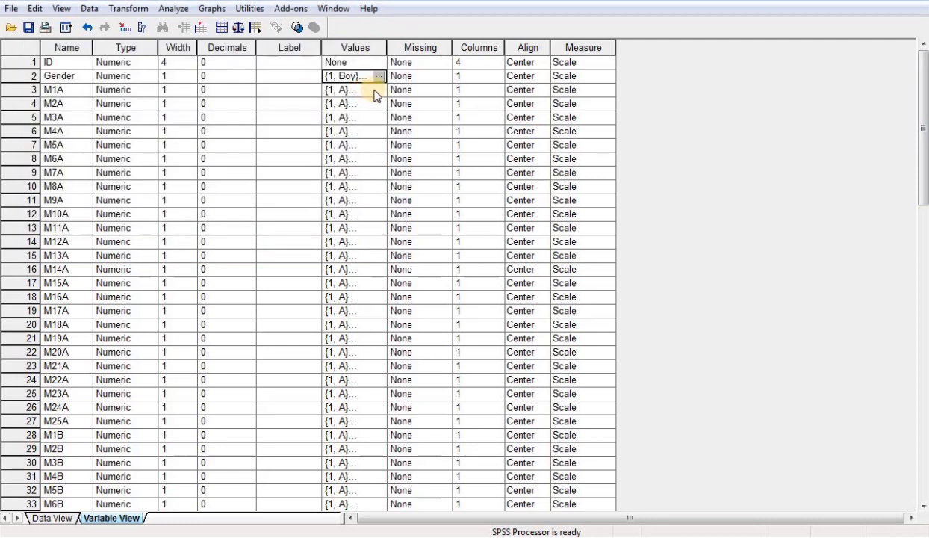
left_click(378, 90)
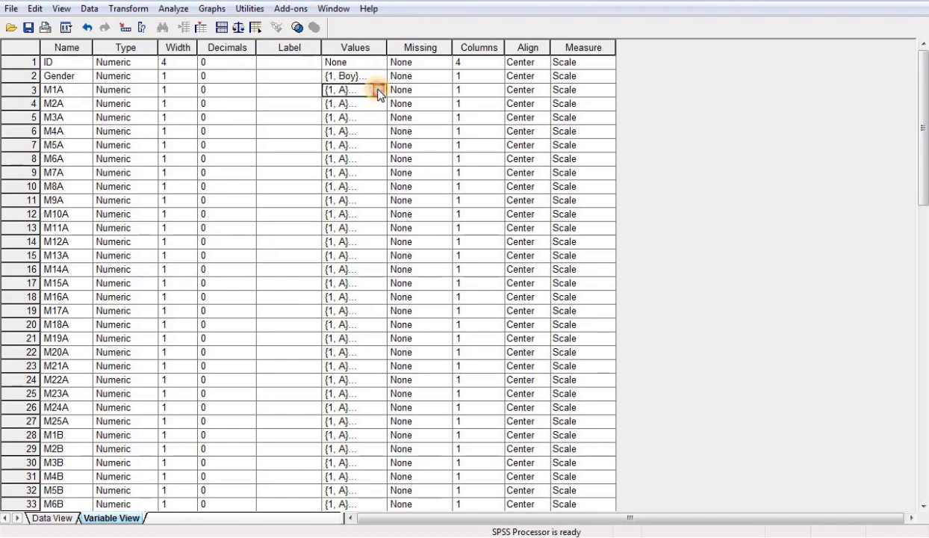
left_click(380, 89)
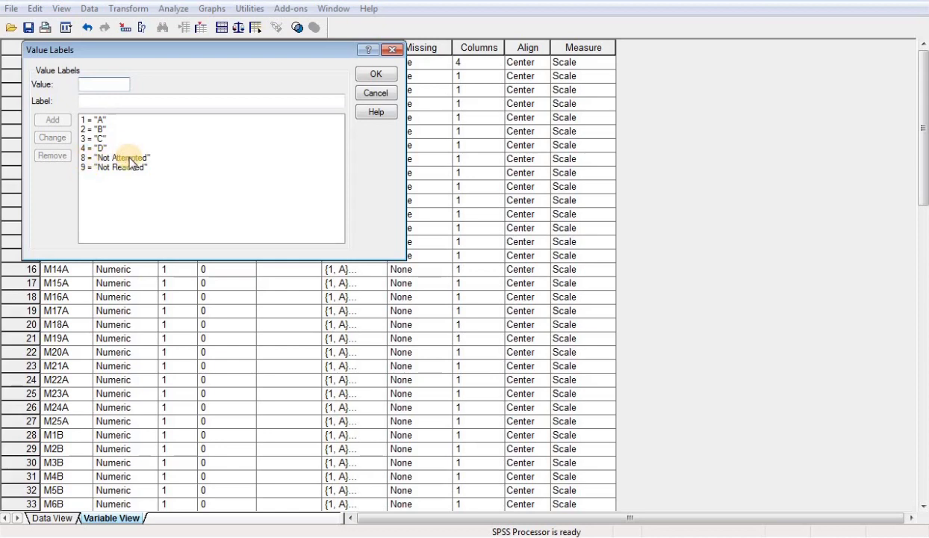
left_click(83, 168)
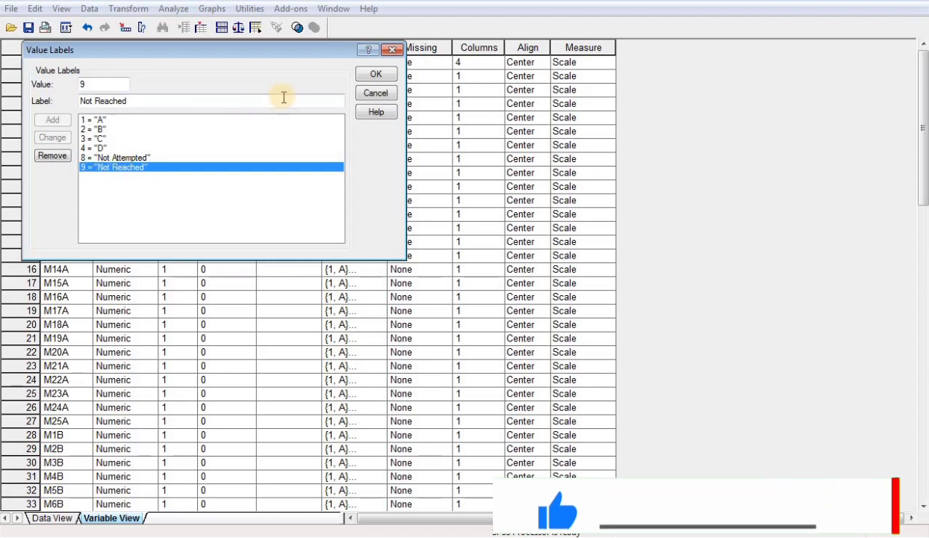
left_click(380, 94)
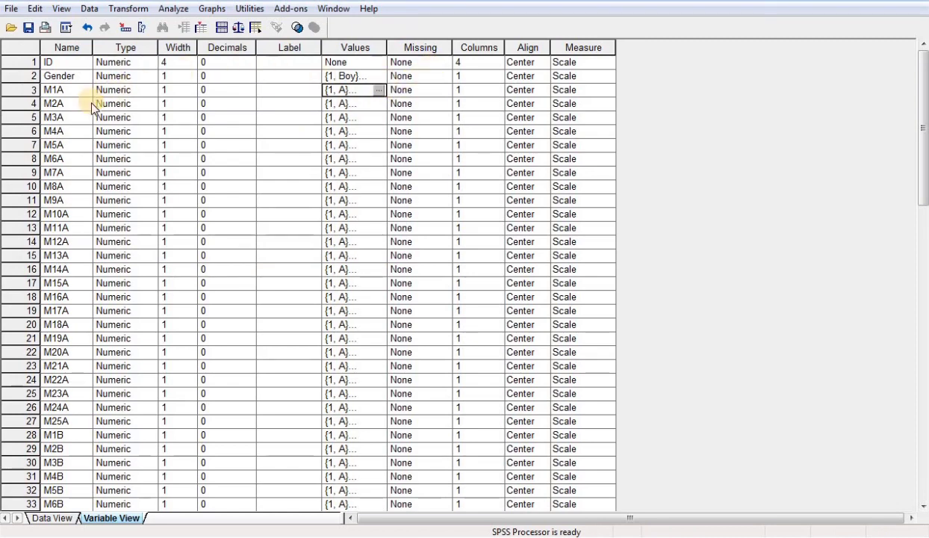
- Define 8 and 9 as discrete missing values for item M1A in the variable definitions
left_click(65, 86)
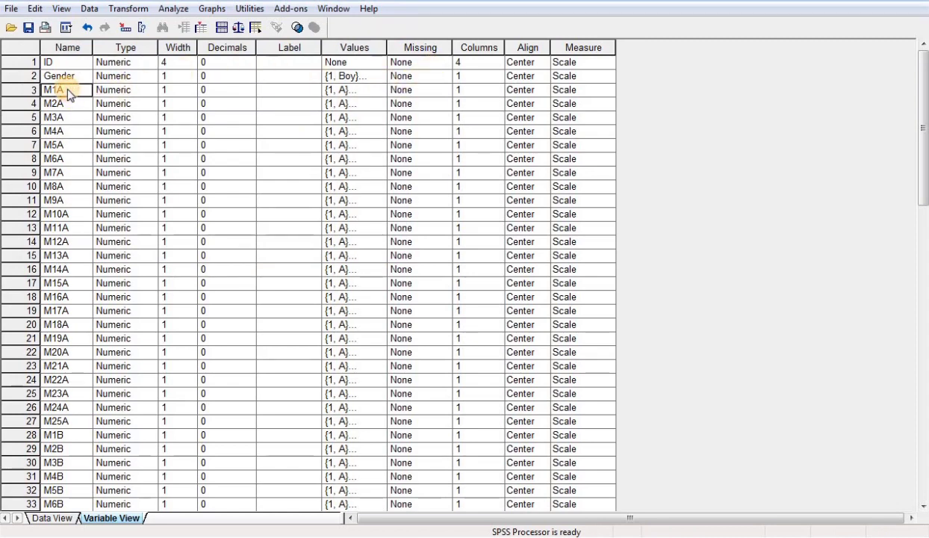
left_click(436, 92)
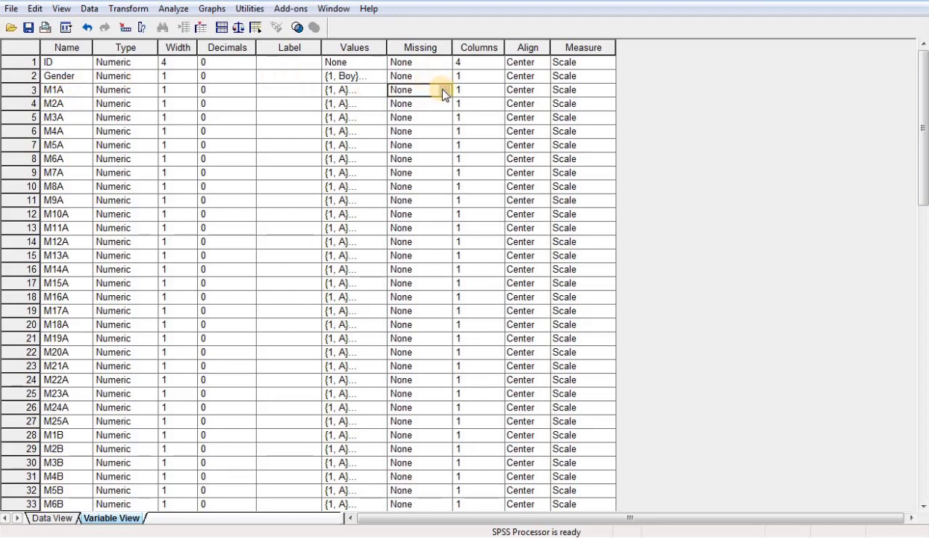
left_click(445, 90)
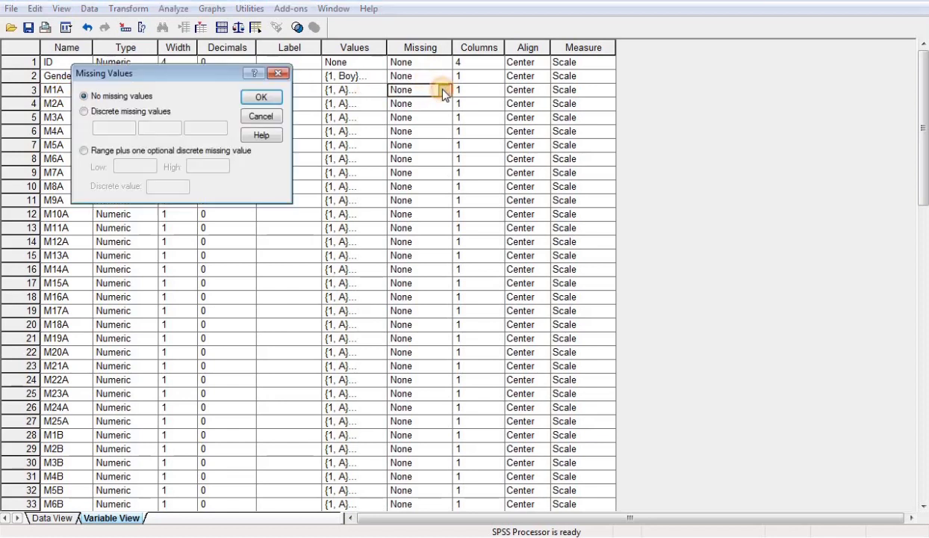
left_click(84, 112)
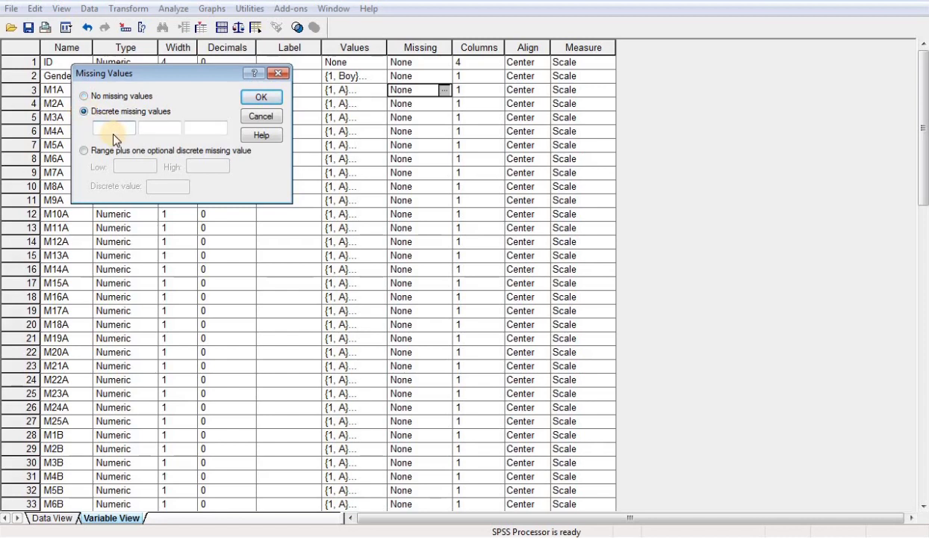
type("8")
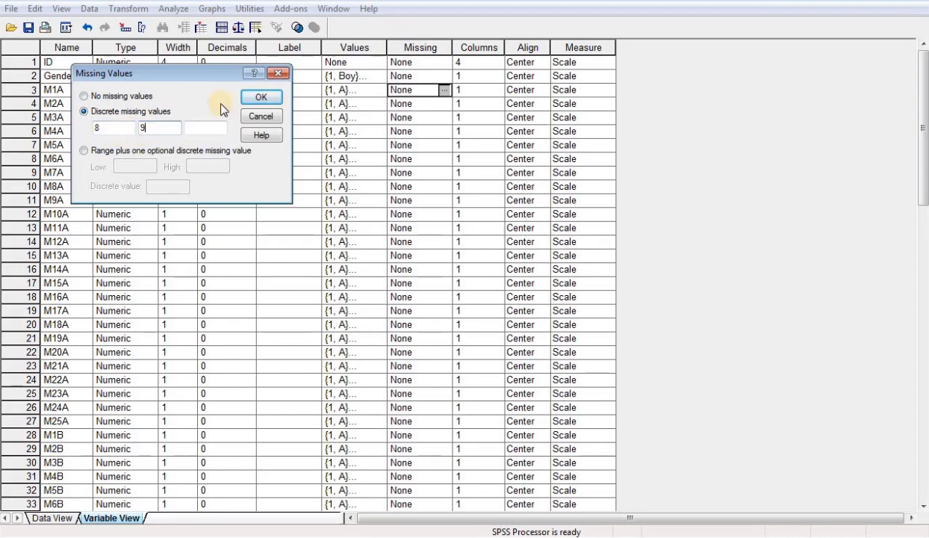
left_click(254, 97)
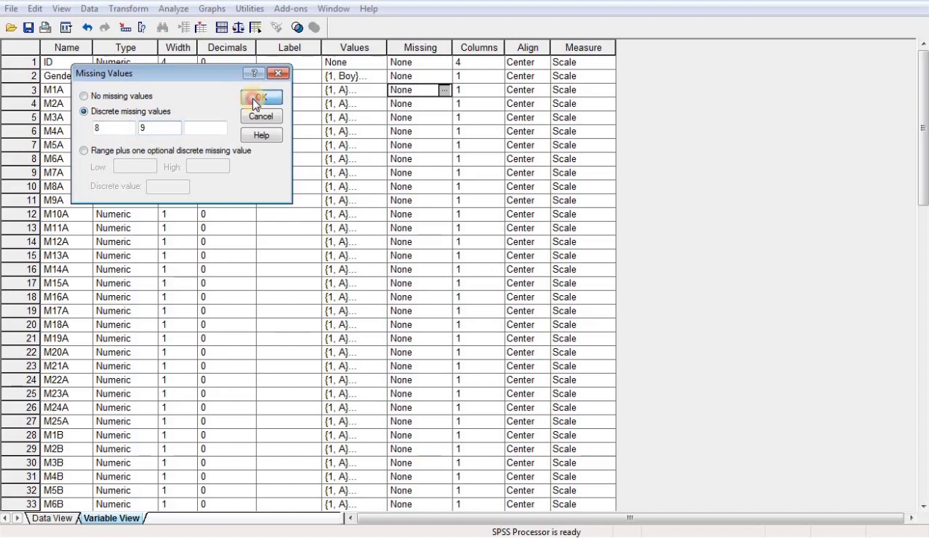
- Copy M1A's missing-value definition of 8 and 9 to all item variables from M2A to M25B
right_click(400, 91)
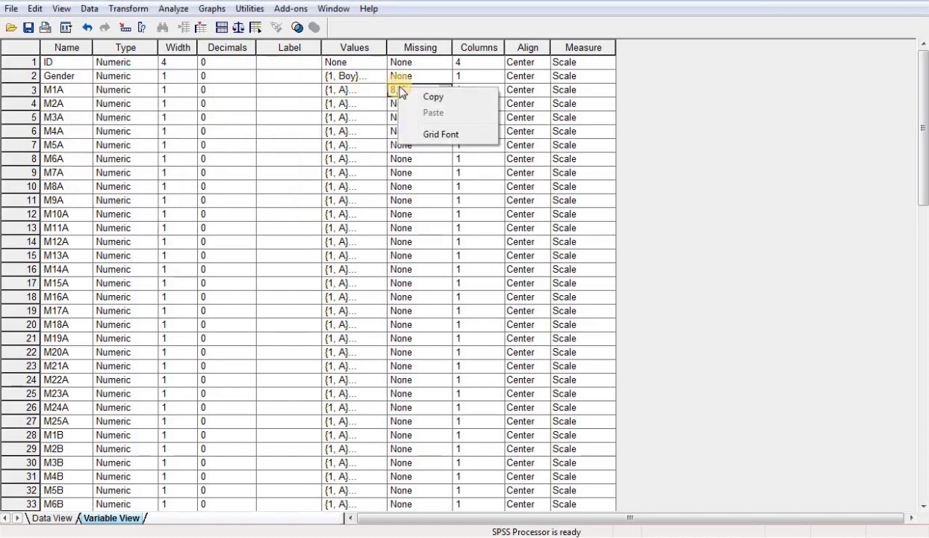
left_click(433, 99)
left_click_drag(422, 103, 413, 378)
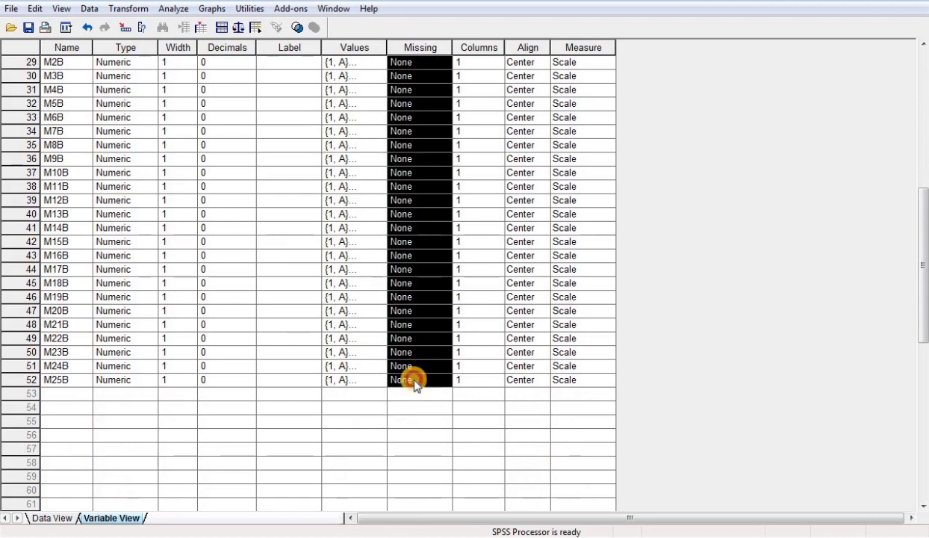
right_click(417, 351)
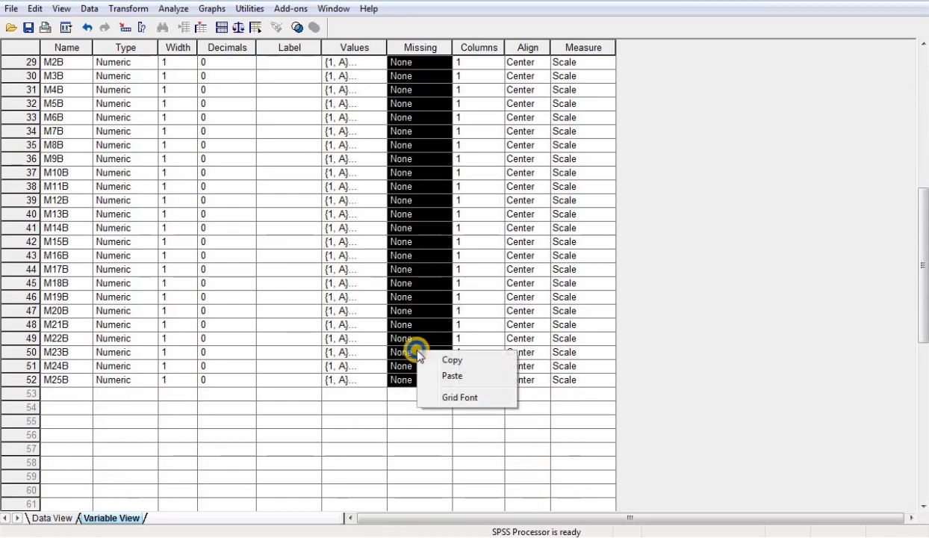
left_click(450, 376)
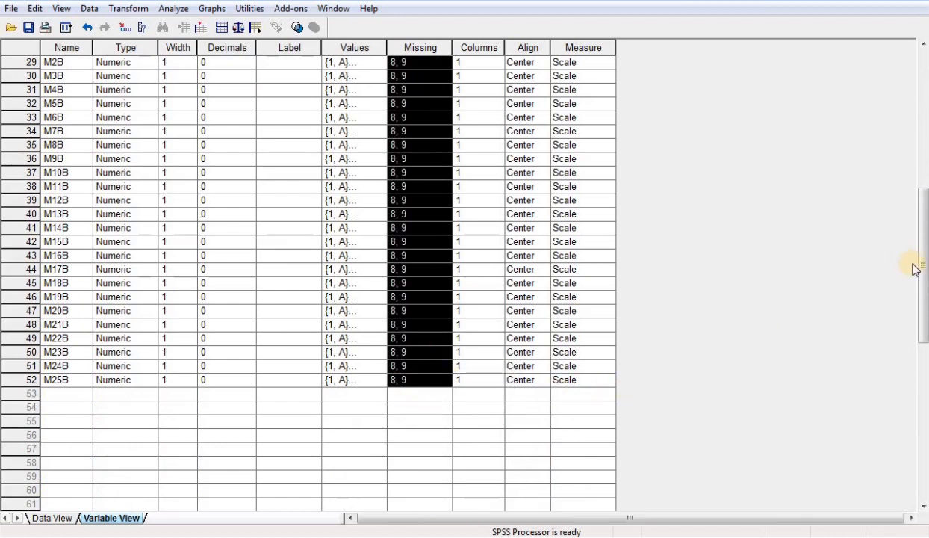
left_click_drag(924, 250, 911, 87)
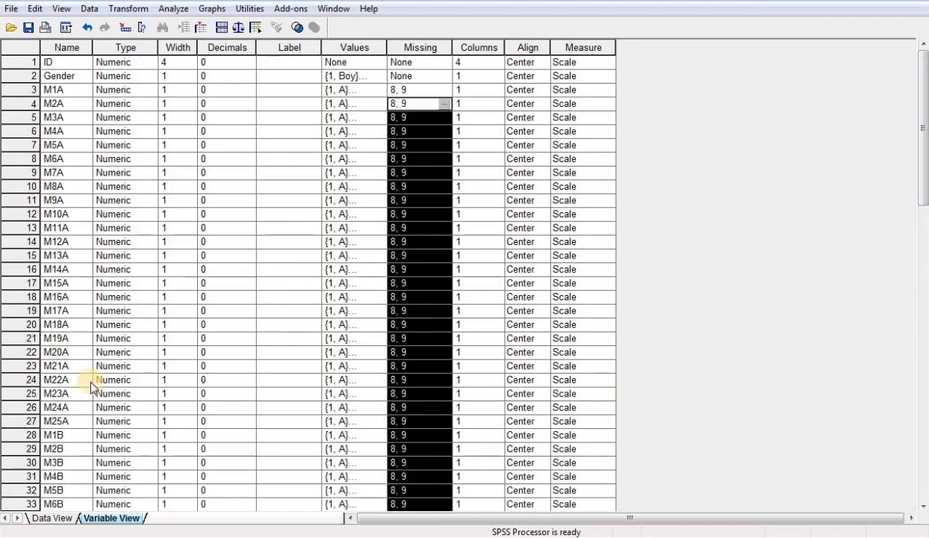
- Examine the merged cases in the data sheet, comparing the first two rows' responses across the Booklet A and Booklet B items
left_click(51, 518)
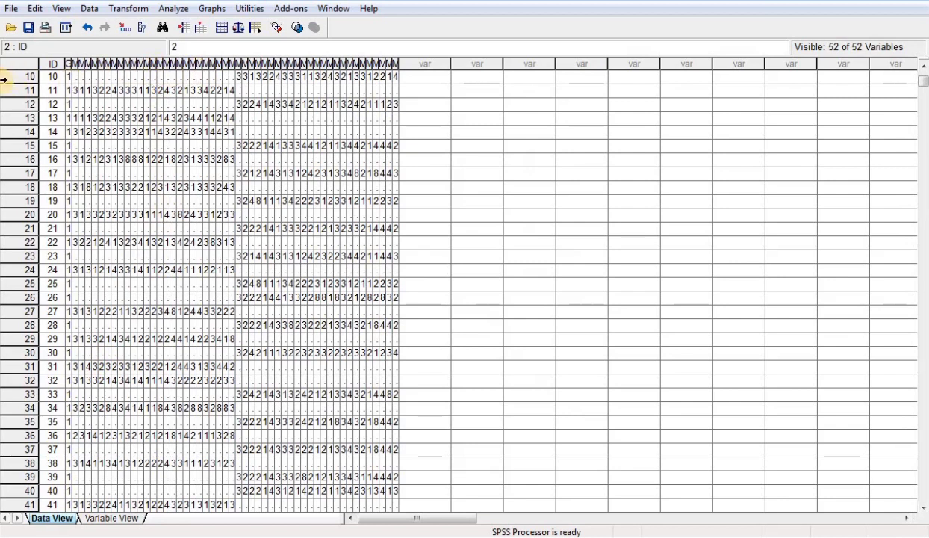
left_click(52, 75)
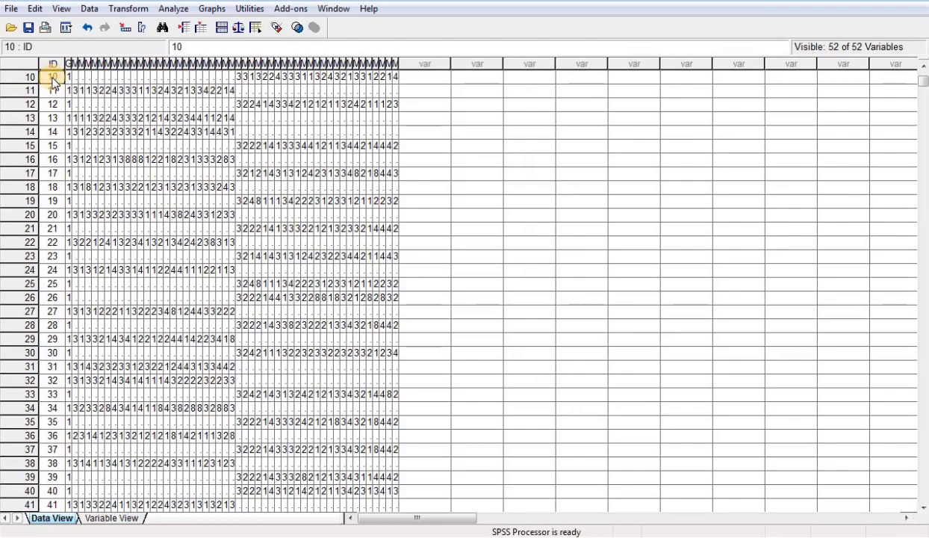
scroll(52, 84, "up", 1)
left_click(53, 78)
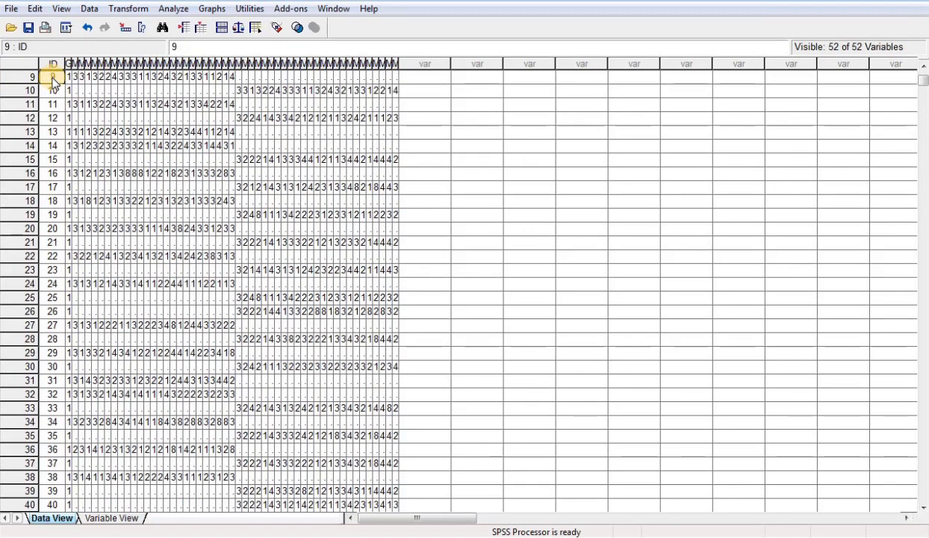
scroll(52, 83, "up", 8)
left_click(43, 76)
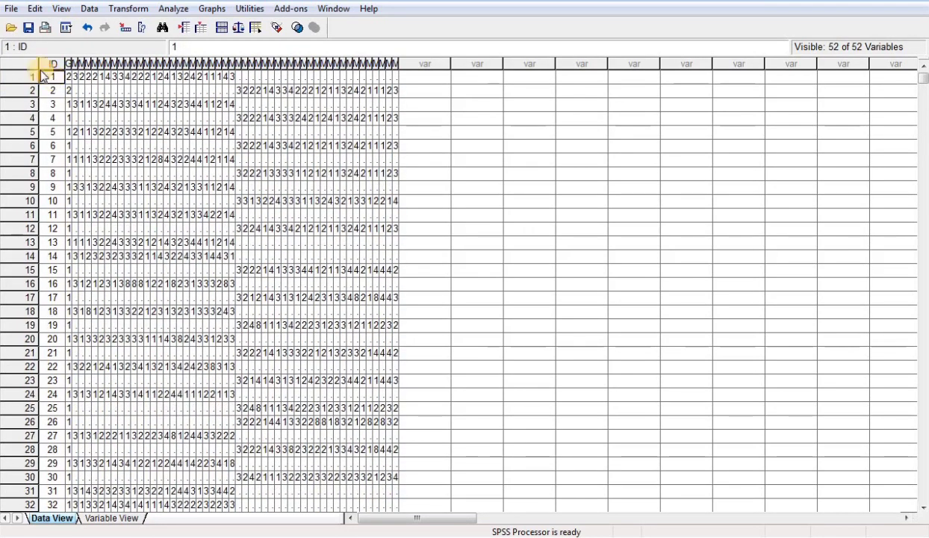
left_click(24, 77)
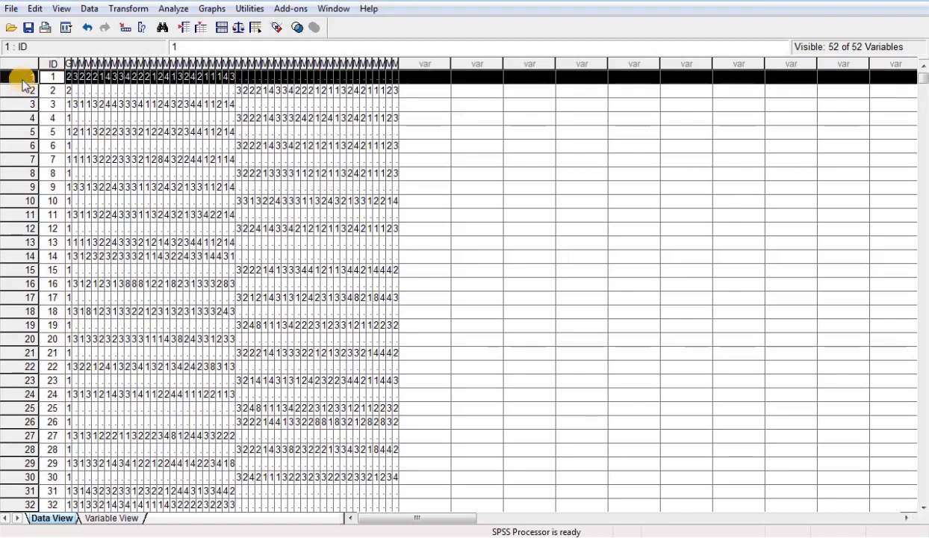
left_click(27, 89)
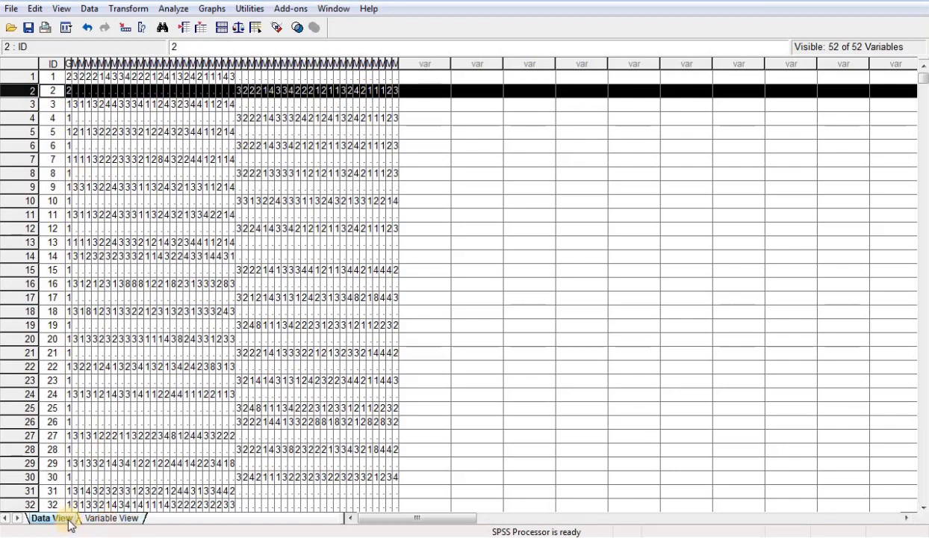
left_click(153, 352)
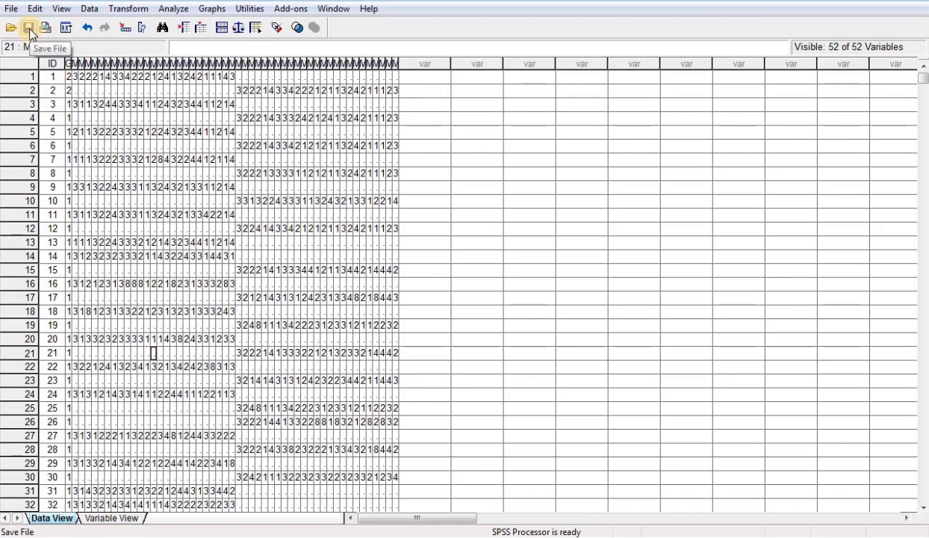
- Save the merged dataset as a new SPSS (*.sav) file in the Merge Data Files 01 folder, with a name beginning "Data M"
left_click(10, 11)
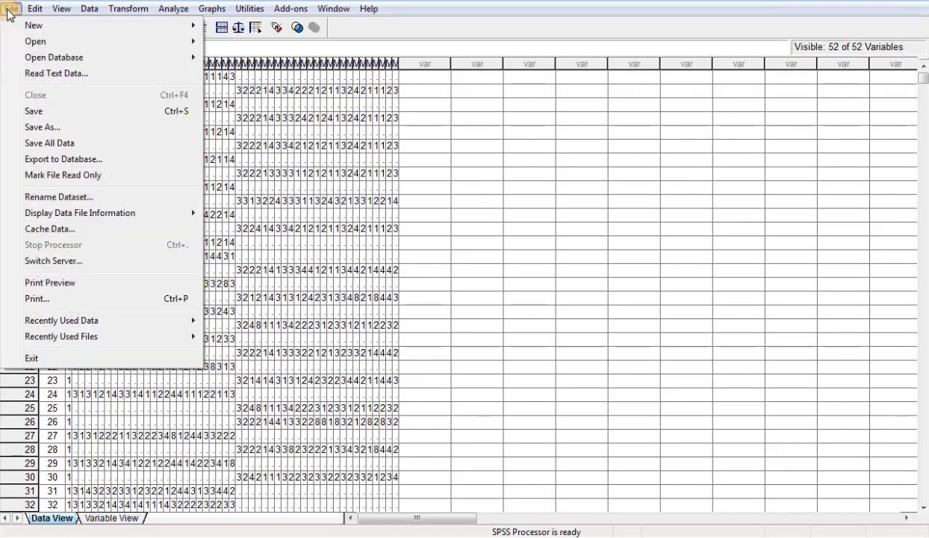
left_click(44, 127)
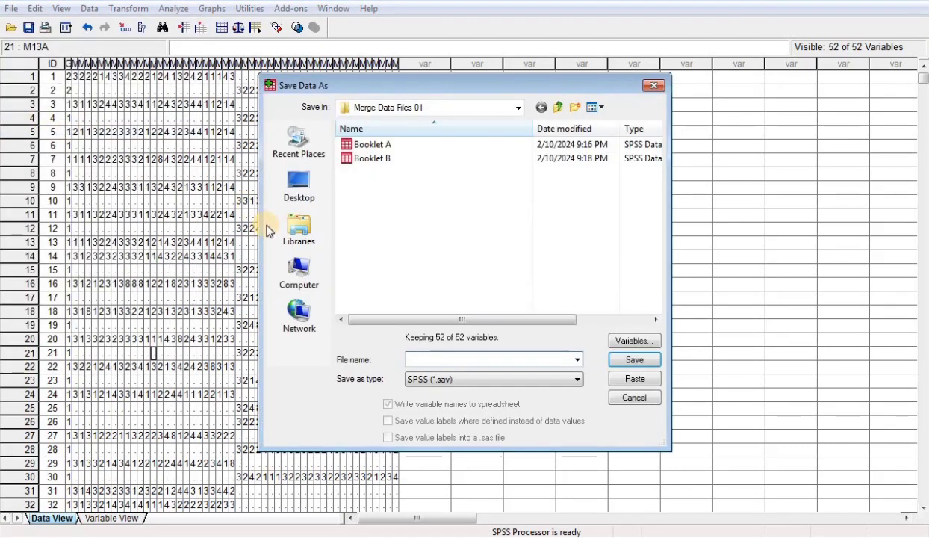
left_click(434, 357)
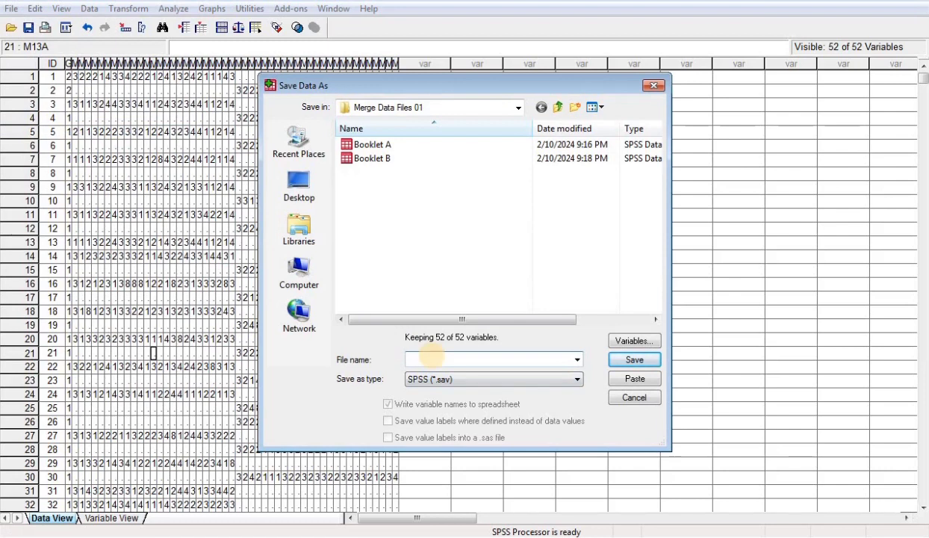
type("Data")
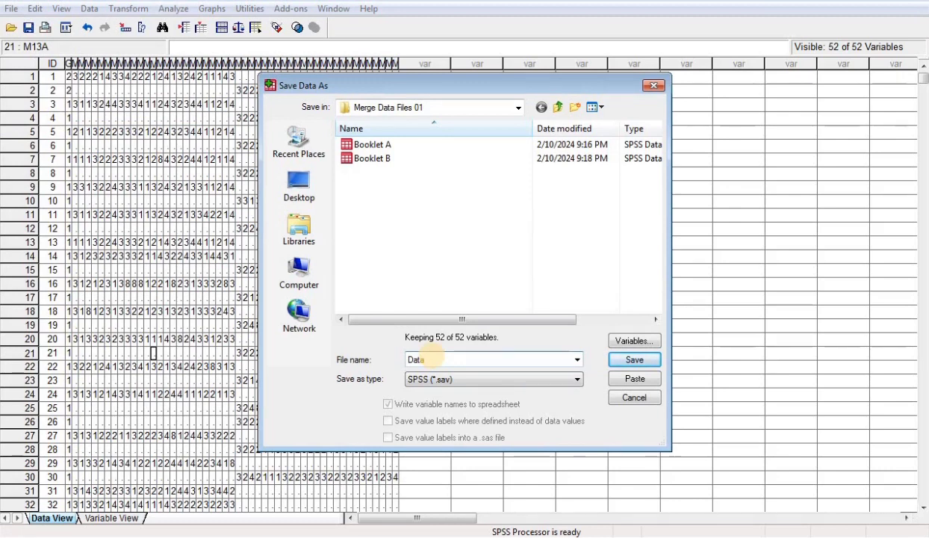
type("M")
left_click(636, 364)
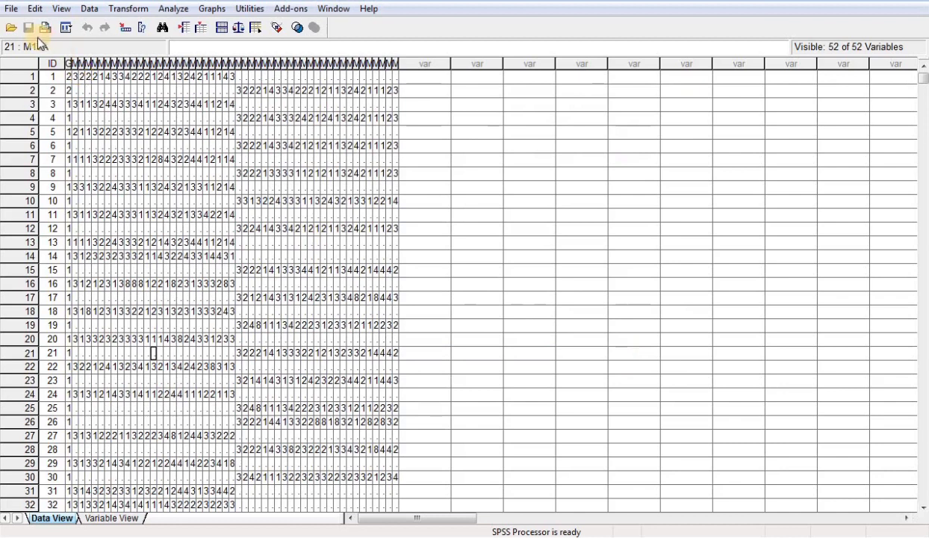
- Save the merged dataset in Fixed ASCII (*.dat) format as DataM in the Merge Data Files 01 folder
left_click(12, 9)
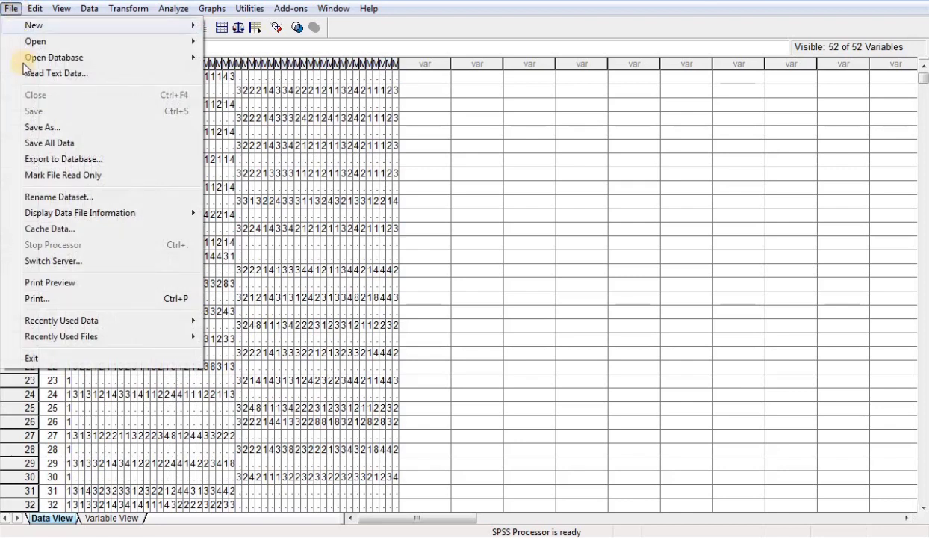
left_click(38, 128)
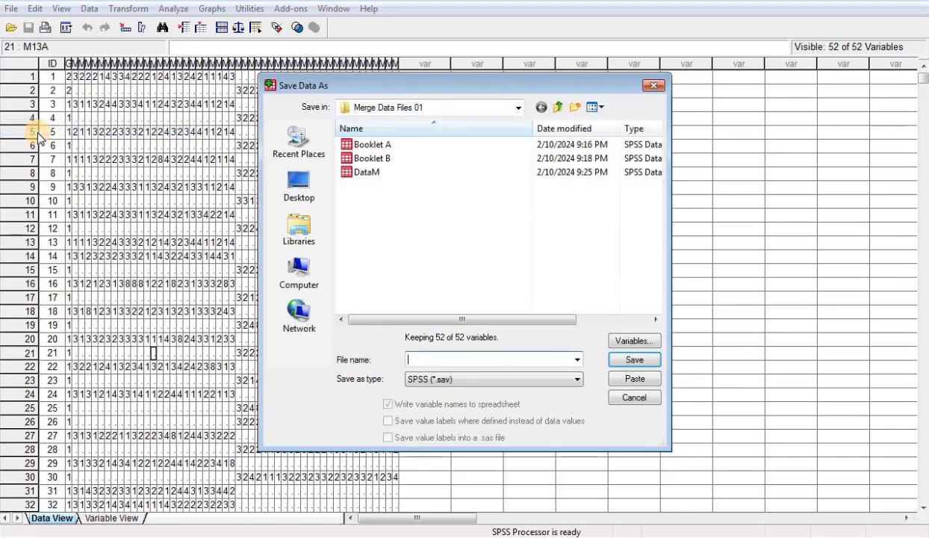
left_click(578, 379)
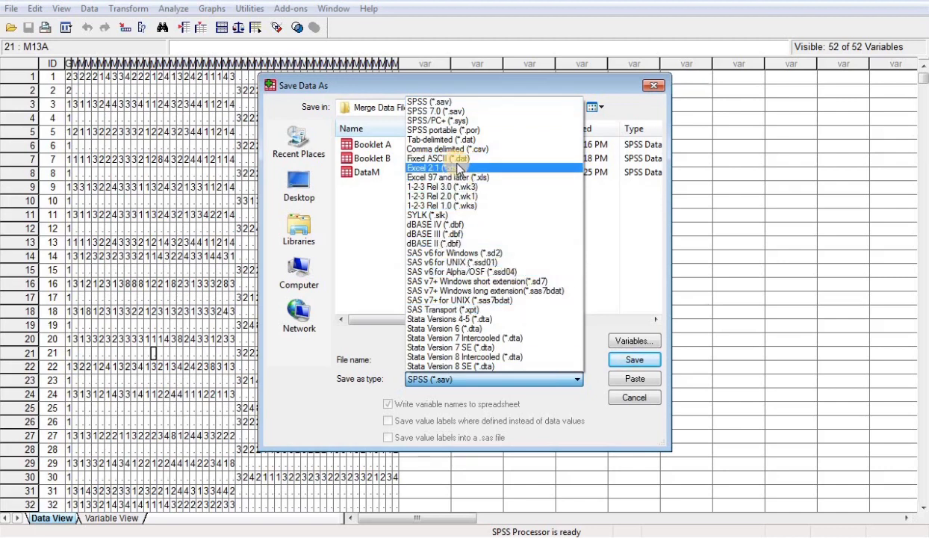
left_click(460, 160)
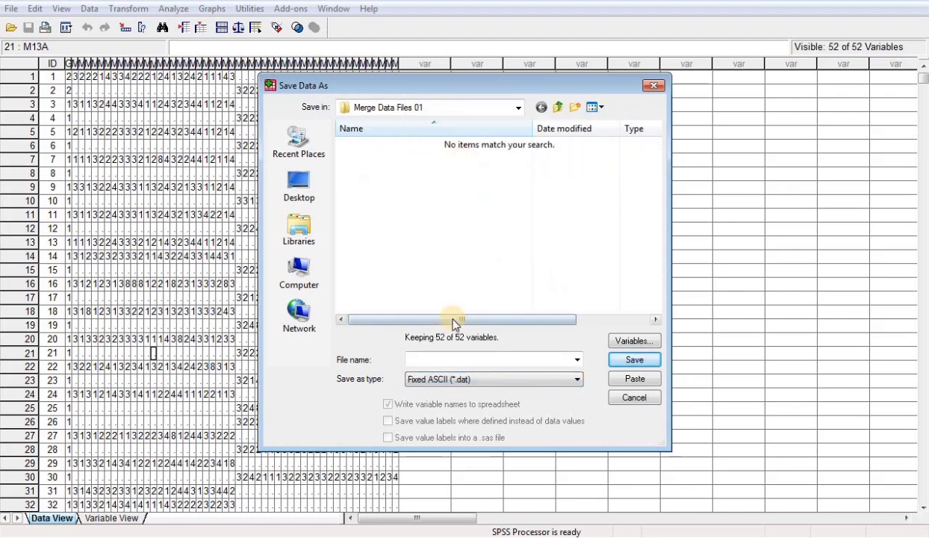
left_click(437, 357)
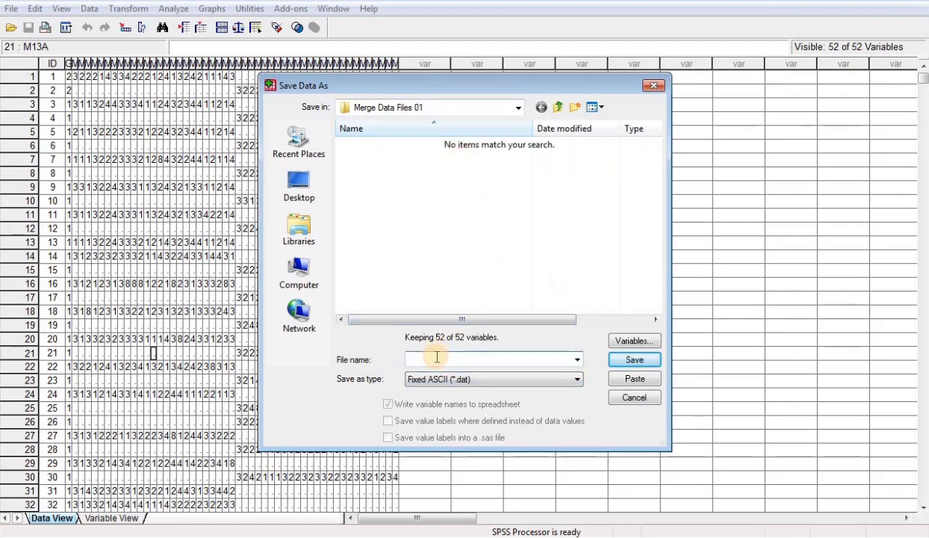
type("d")
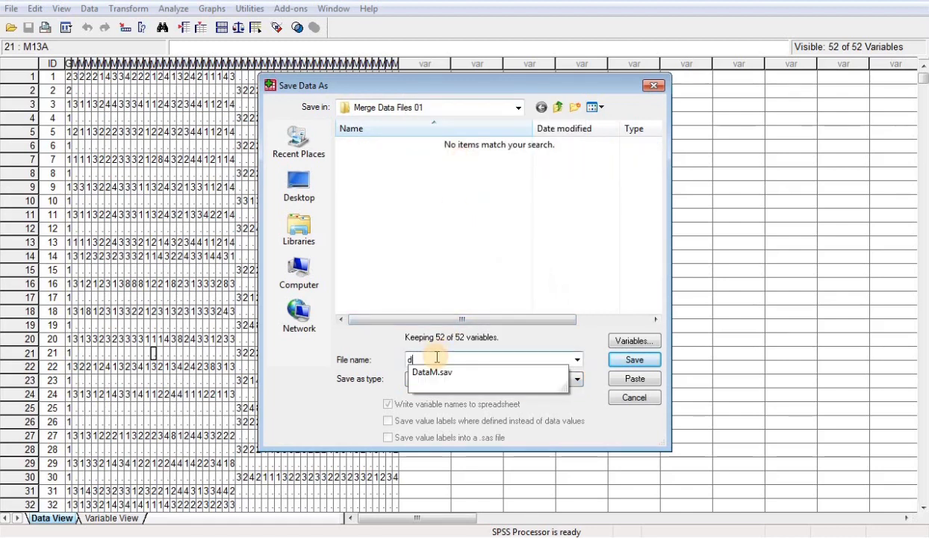
left_click(435, 372)
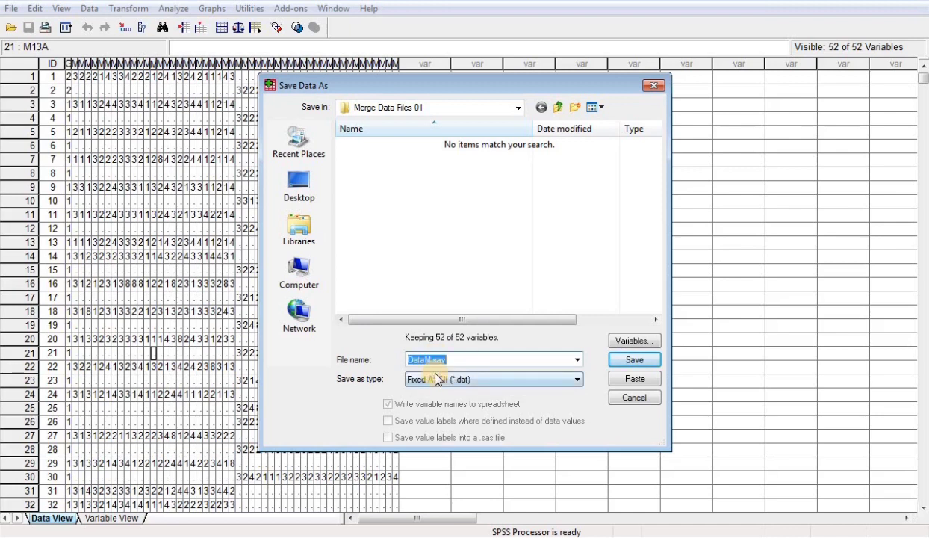
left_click(452, 360)
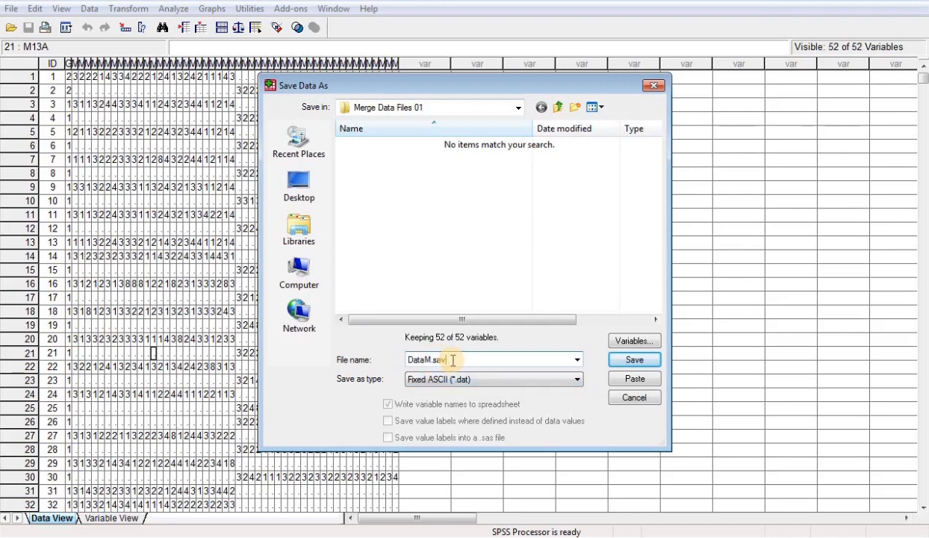
key("BackSpace")
key("BackSpace")
key("BackSpace")
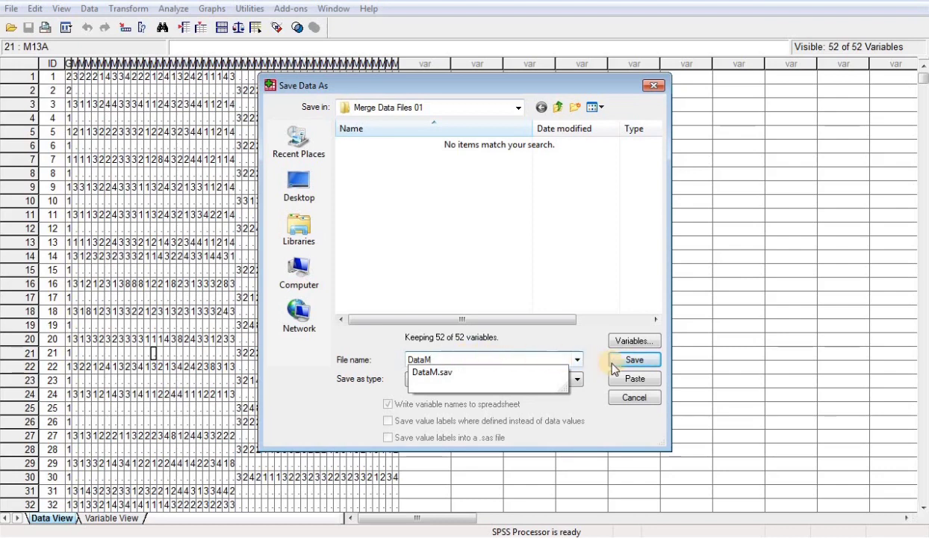
left_click(632, 362)
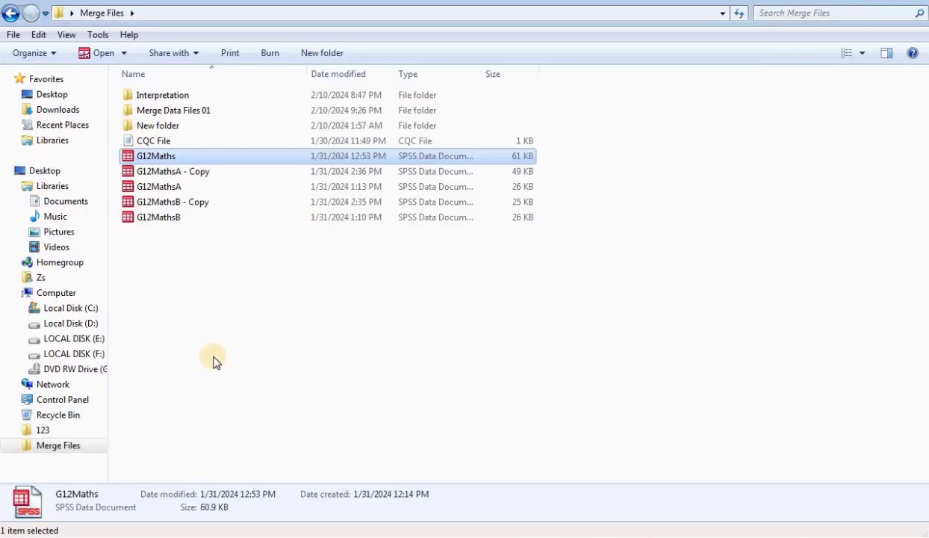
- Check for the DataM DAT file in the Merge Data Files 01 folder in Windows Explorer, and return to the SPSS data sheet
double_click(204, 112)
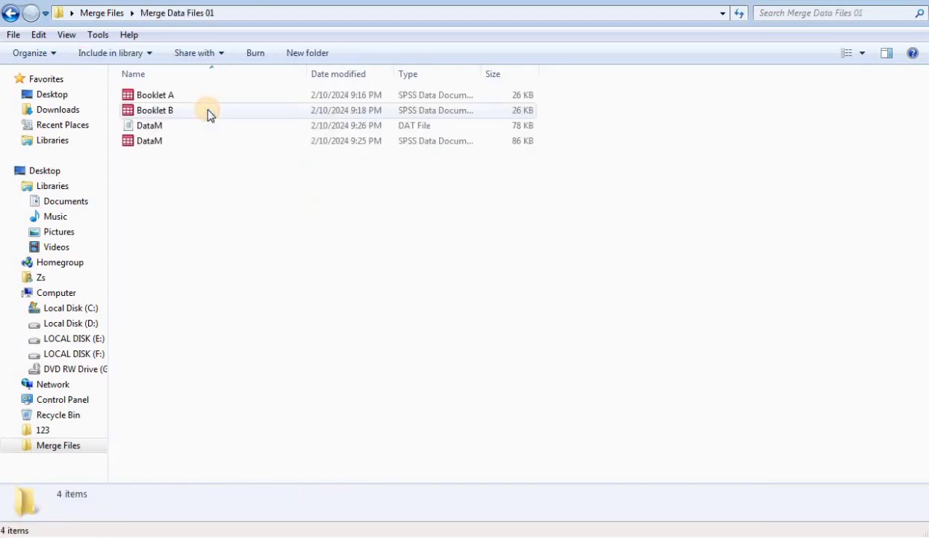
left_click(152, 129)
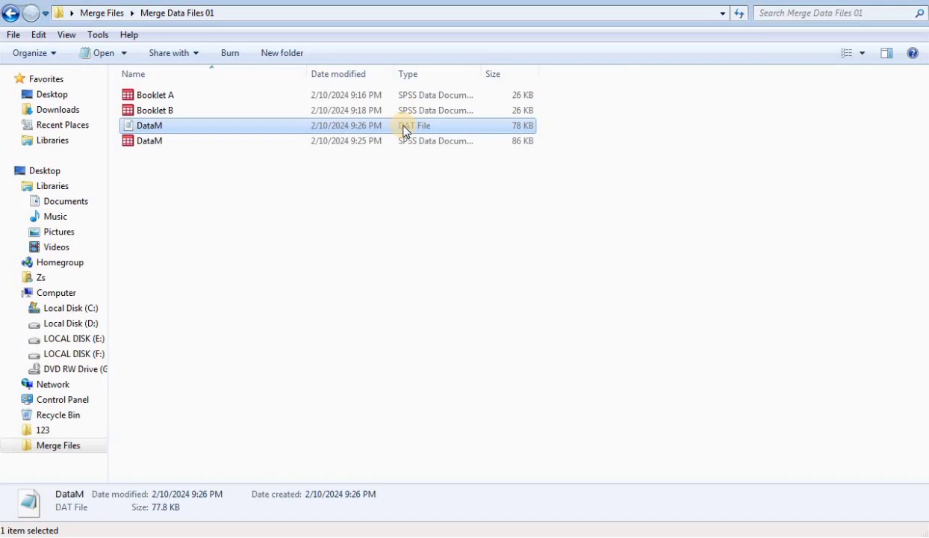
left_click(231, 536)
left_click(225, 514)
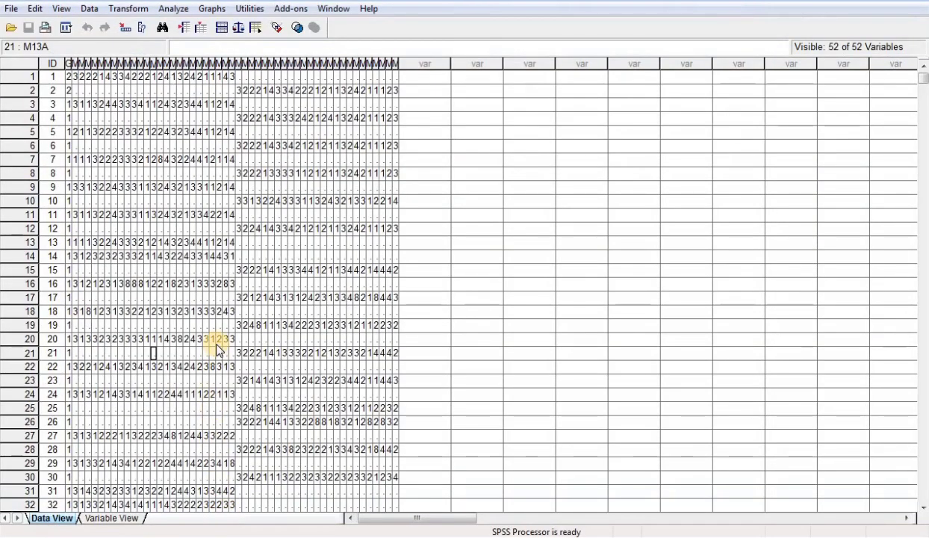